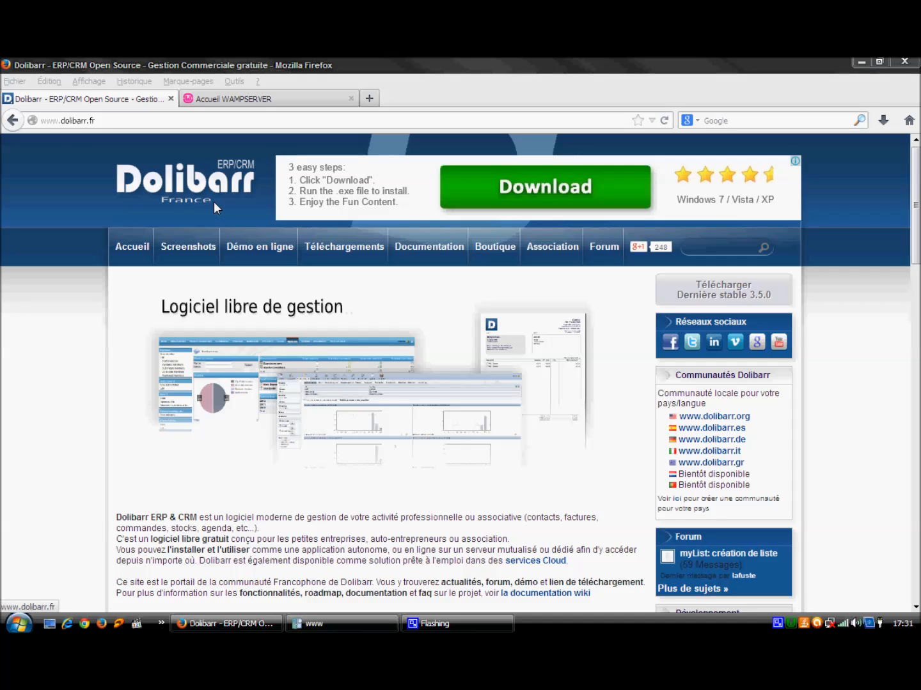
Step: Go from dolibarr.fr's Téléchargements to SourceForge's Dolibarr ERP-CRM 3.5.1 folder, then minimize Firefox
left_click(324, 238)
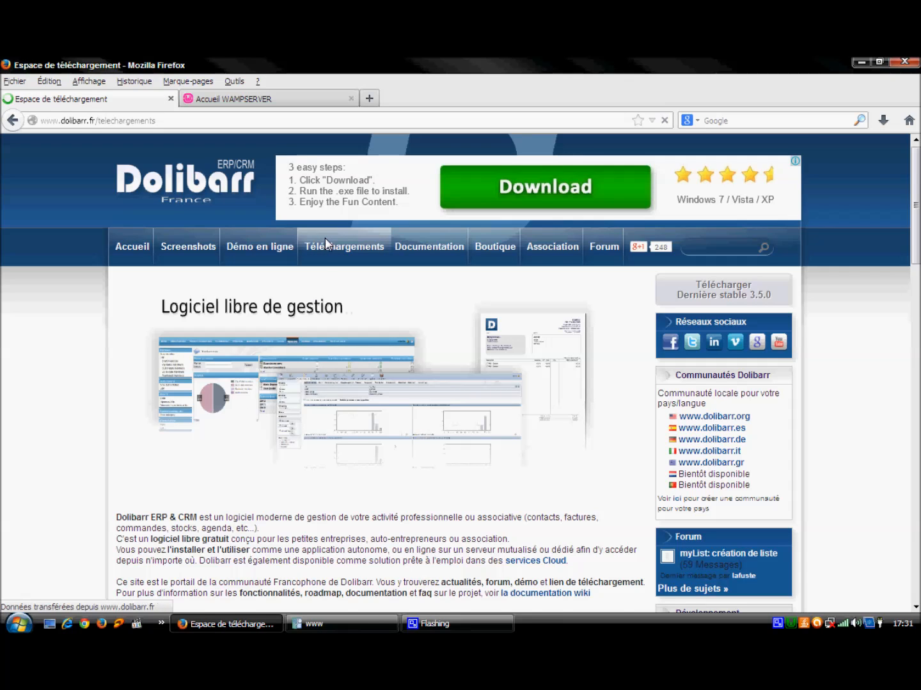
left_click(342, 469)
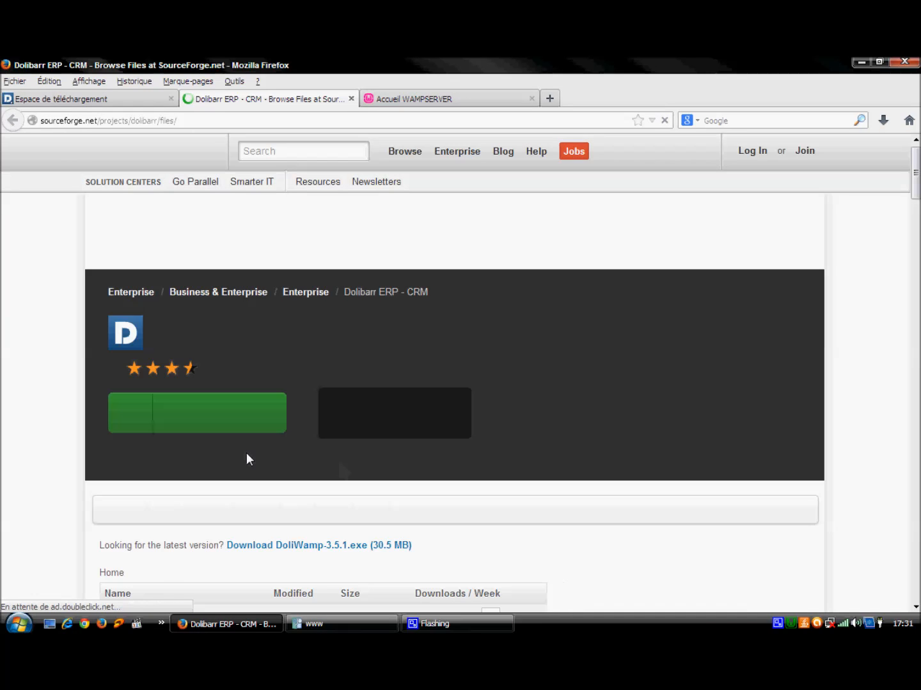
scroll(917, 190, "down", 3)
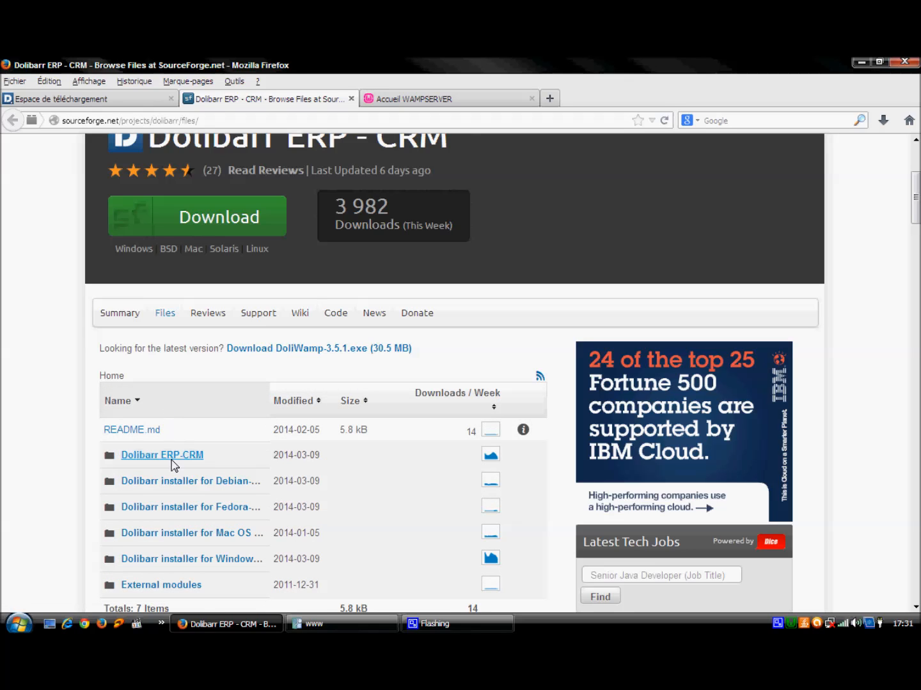
left_click(171, 456)
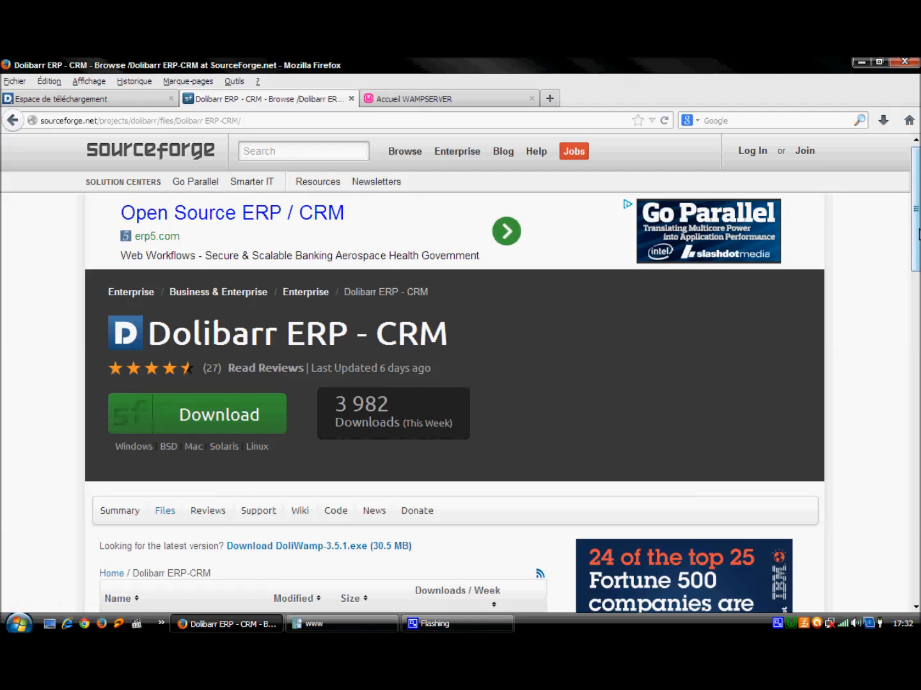
scroll(918, 233, "down", 3)
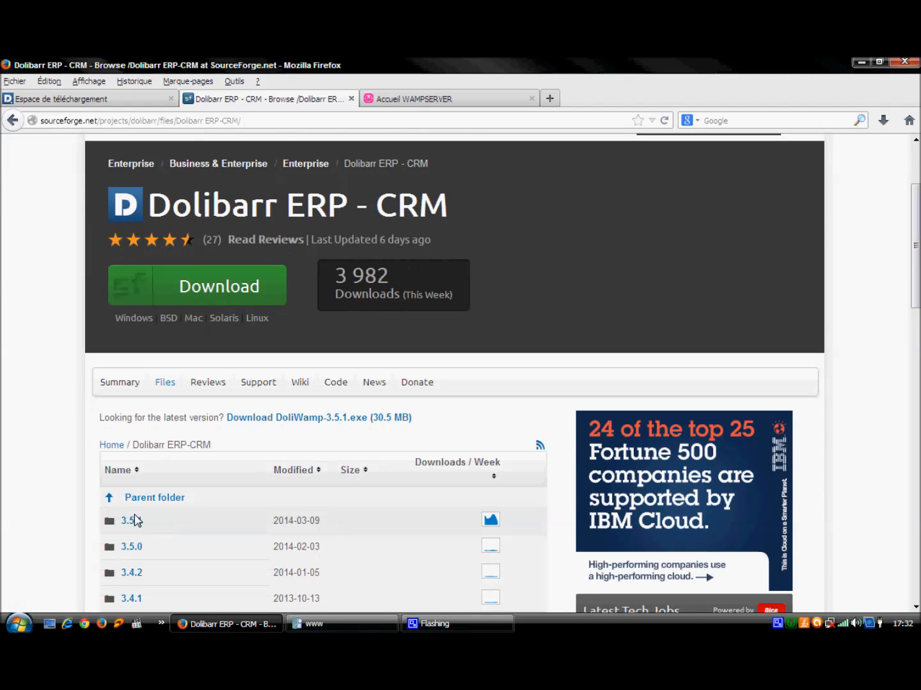
left_click(128, 521)
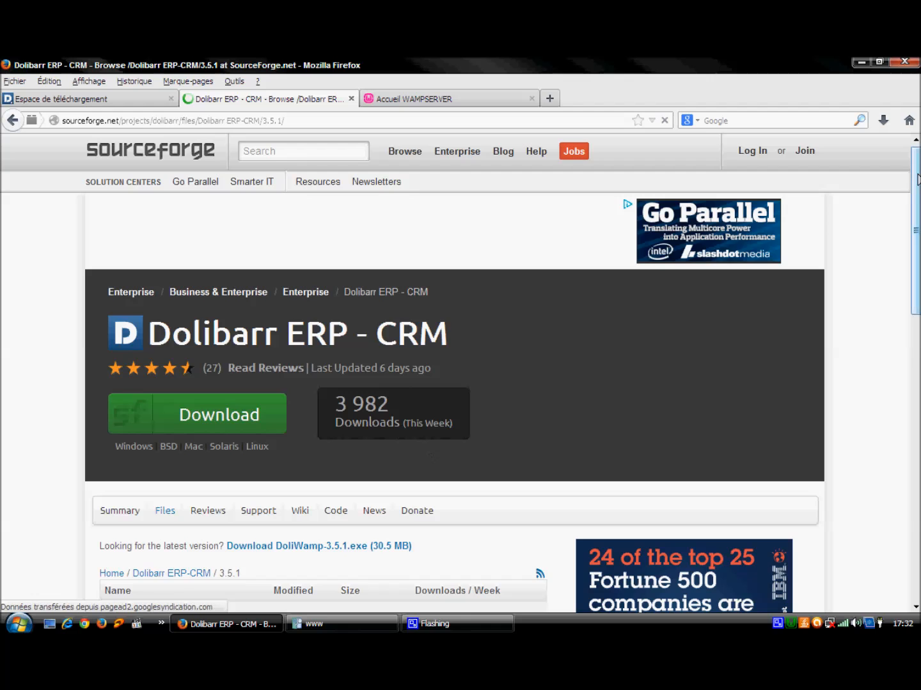
scroll(918, 192, "down", 3)
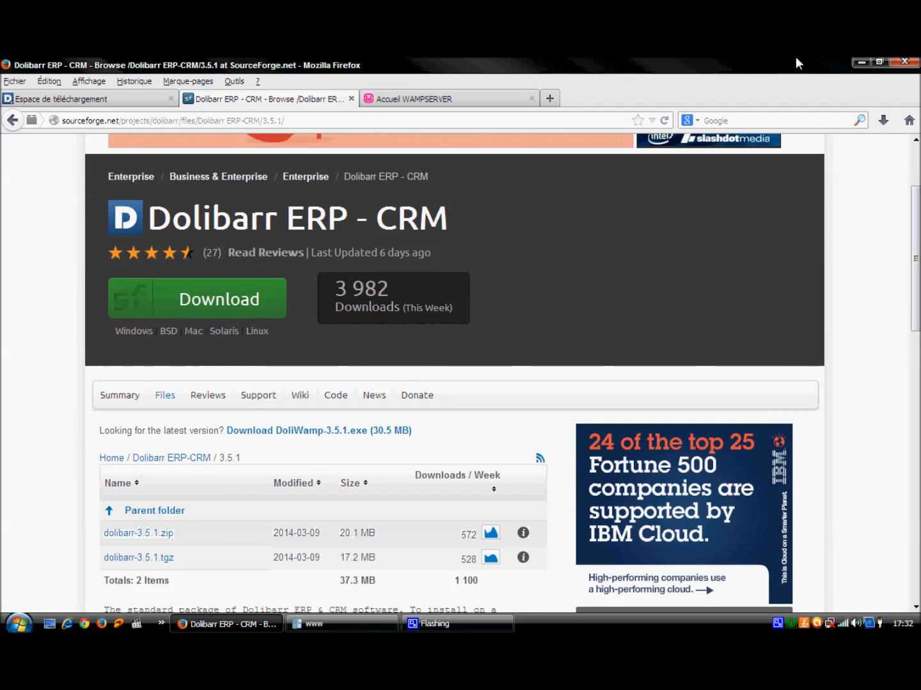
left_click(860, 63)
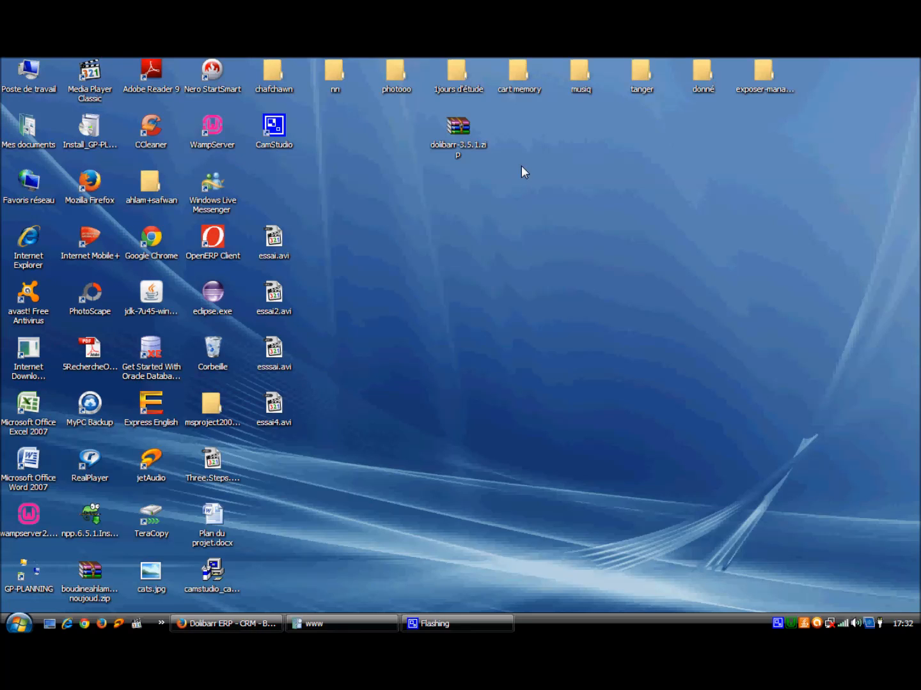
Step: Extract dolibarr-3.5.1.zip onto the desktop using WinRAR's Extraire ici
left_click(460, 131)
right_click(460, 131)
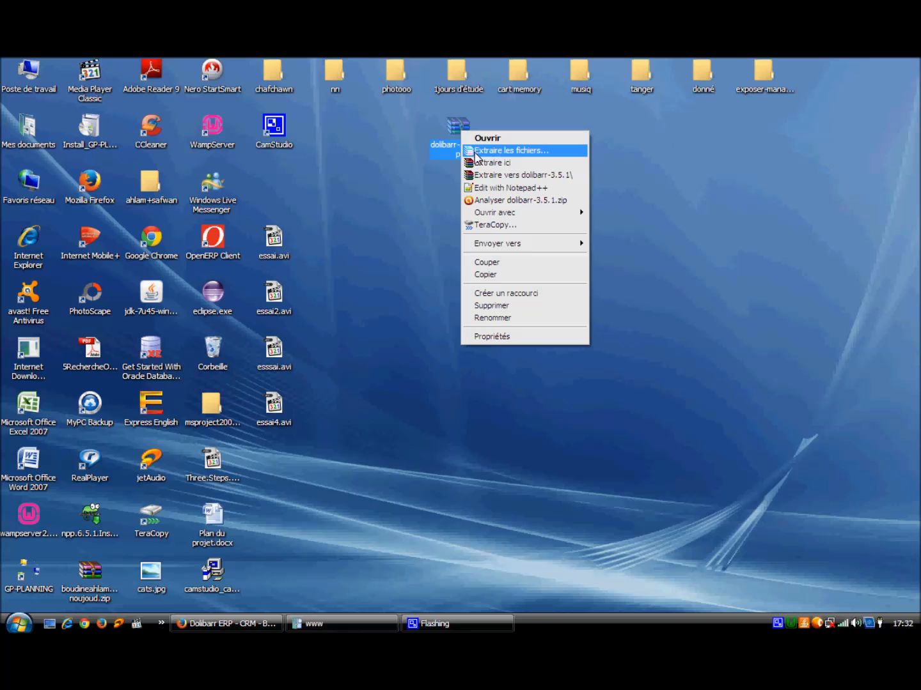
left_click(475, 162)
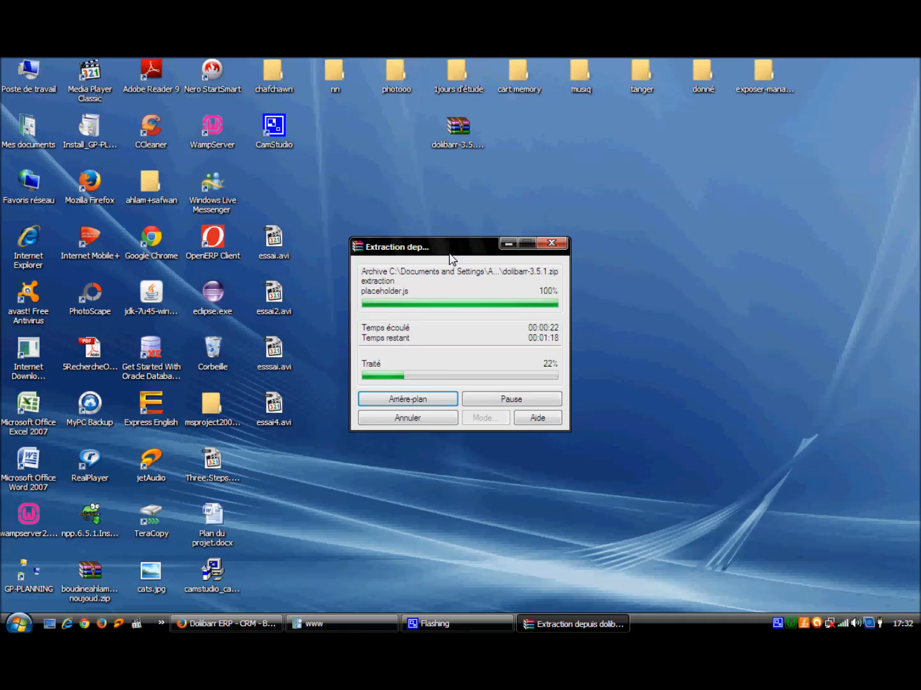
left_click_drag(441, 243, 436, 197)
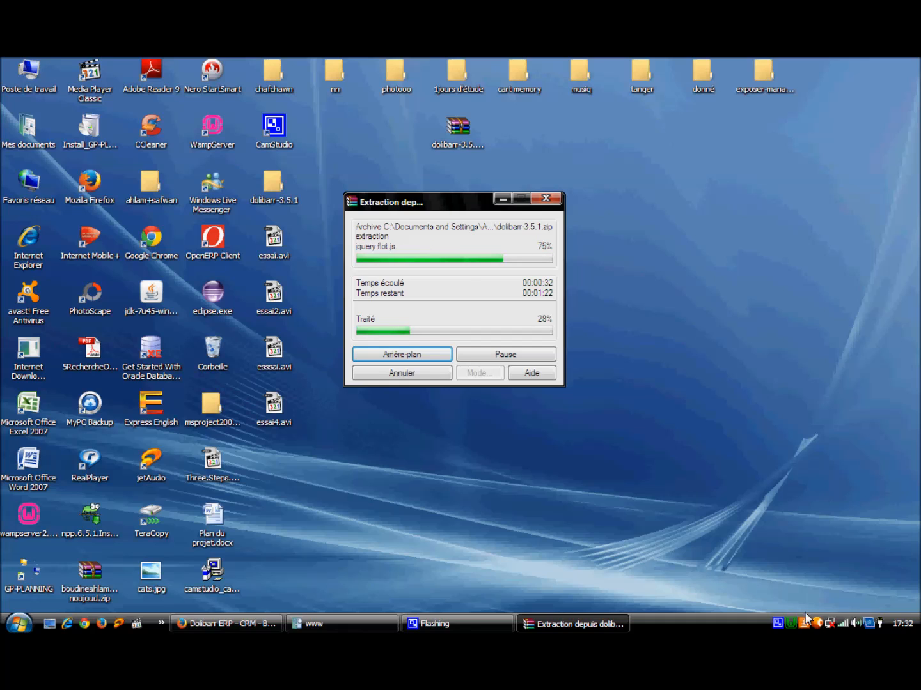
right_click(780, 625)
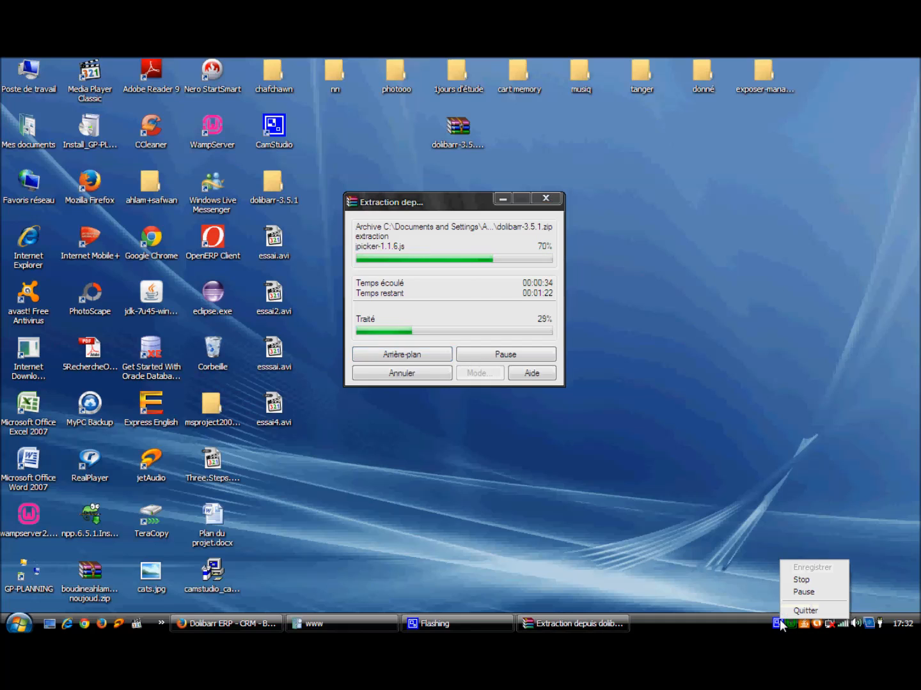
left_click(803, 592)
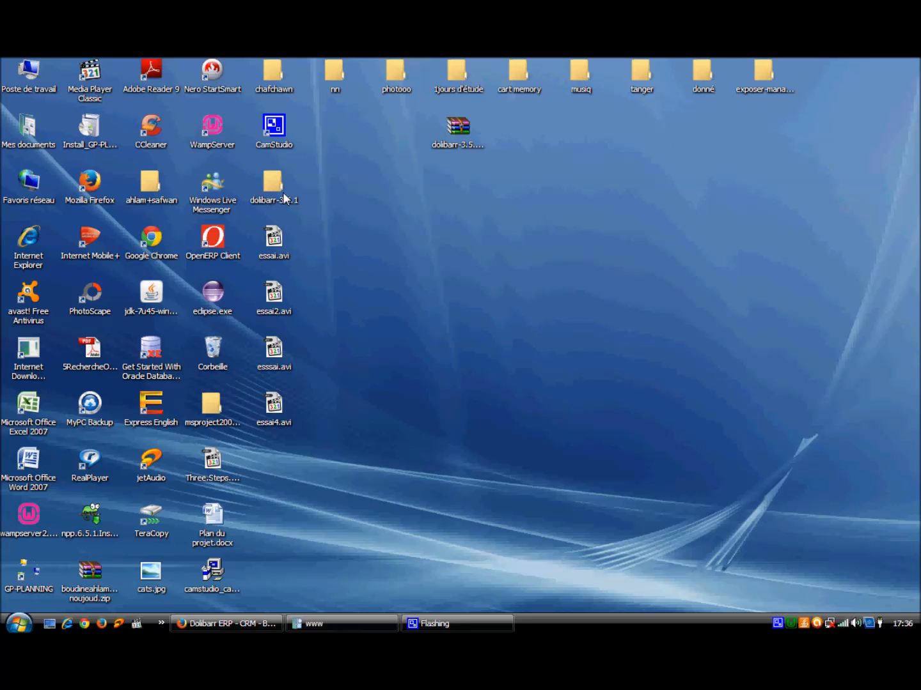
Step: Open WampServer's www directory from the tray menu and bring its window forward
left_click(792, 625)
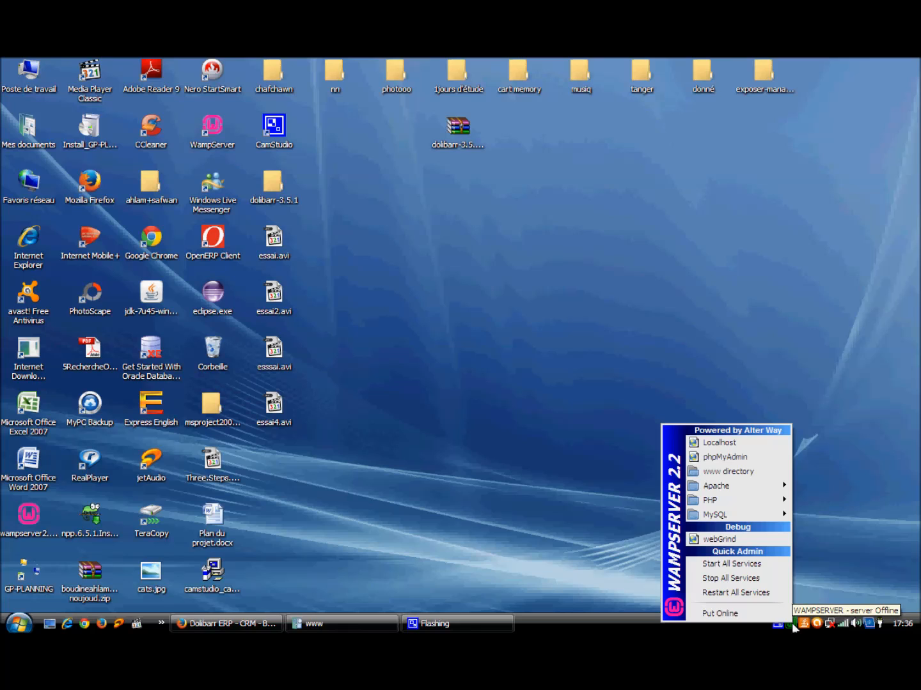
left_click(731, 471)
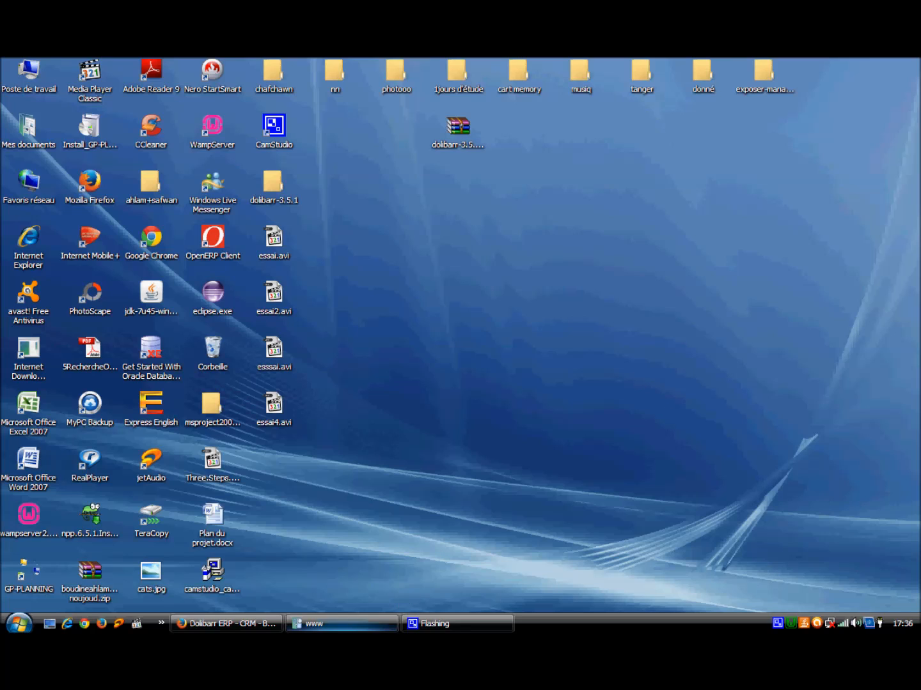
left_click(361, 623)
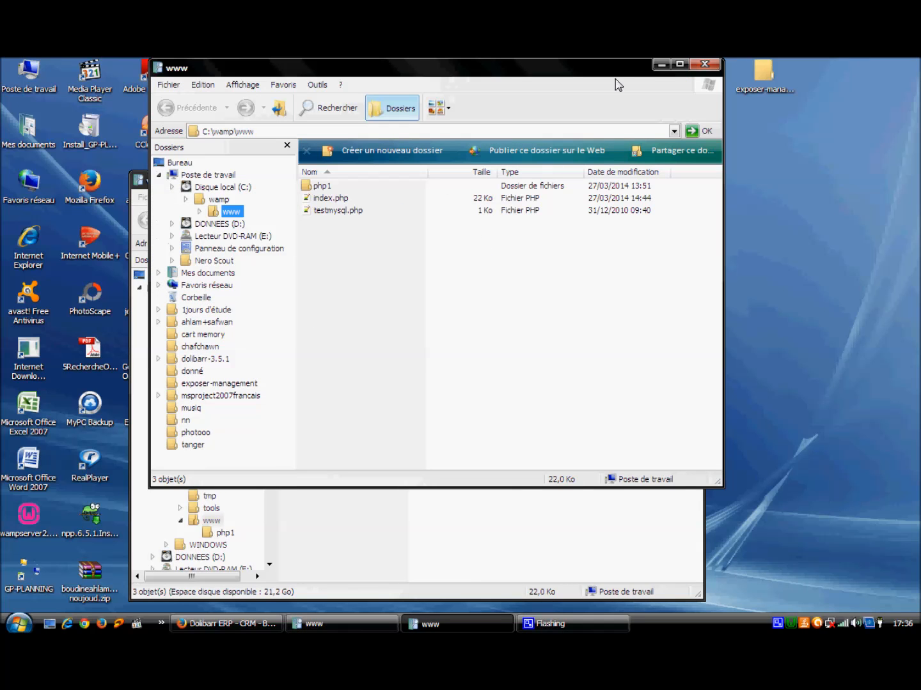
Step: Copy the desktop dolibarr-3.5.1 folder into C:\wamp\www, then return to Firefox
left_click(699, 64)
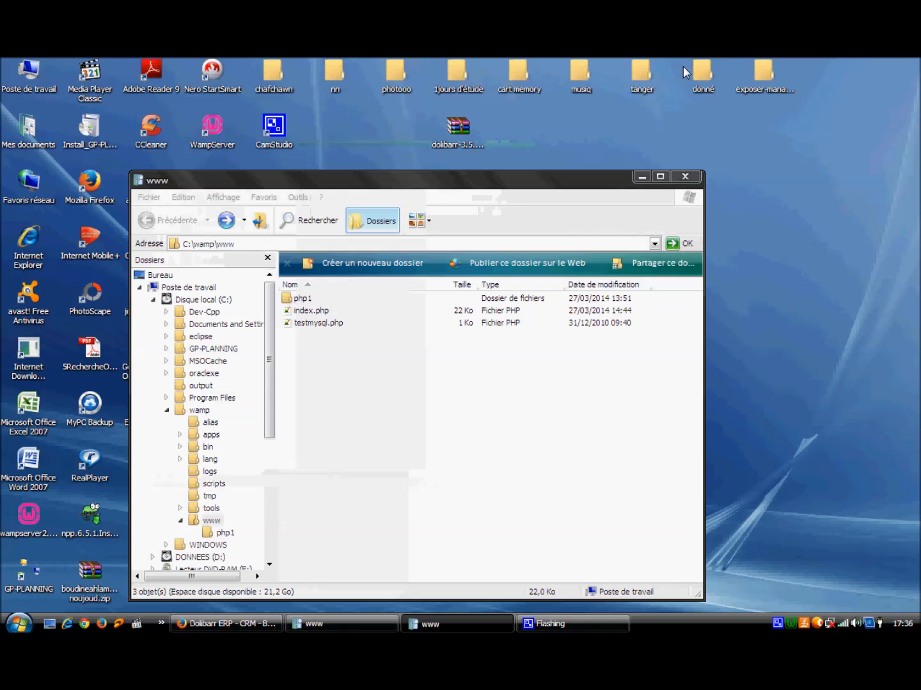
left_click_drag(484, 185, 471, 265)
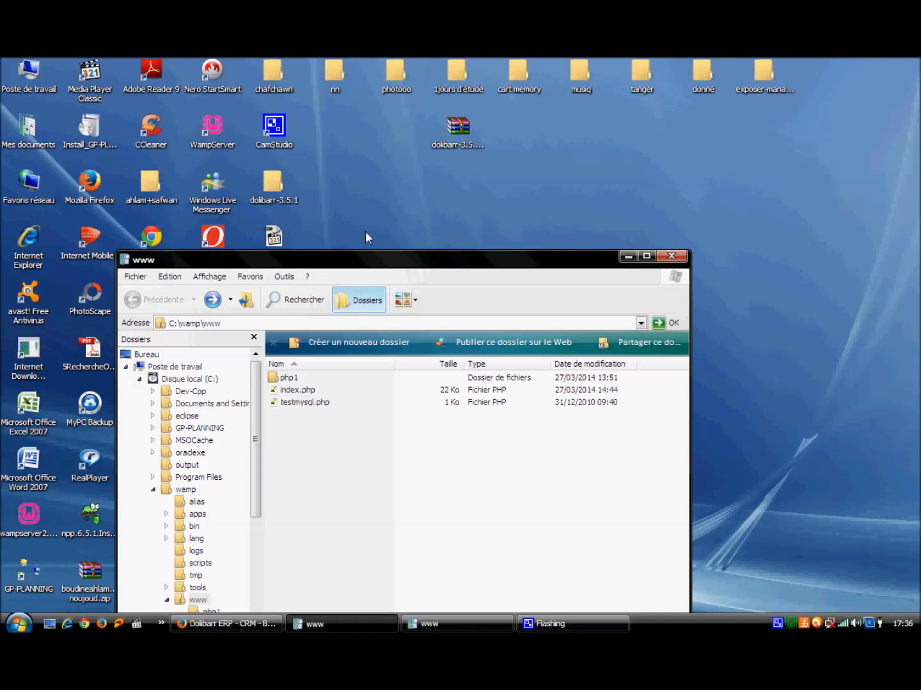
left_click_drag(273, 187, 396, 479)
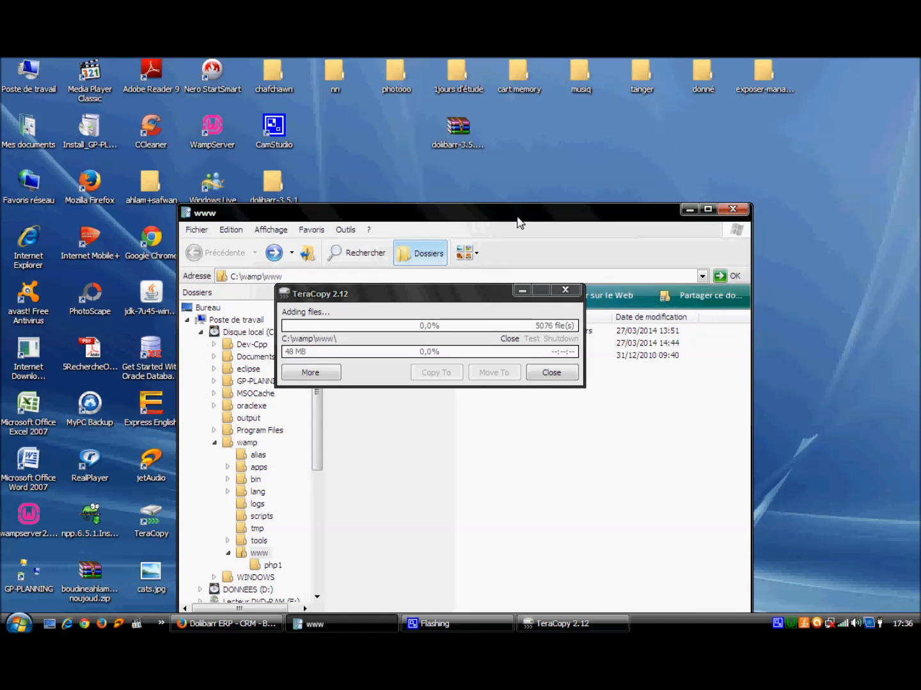
left_click_drag(468, 295, 545, 427)
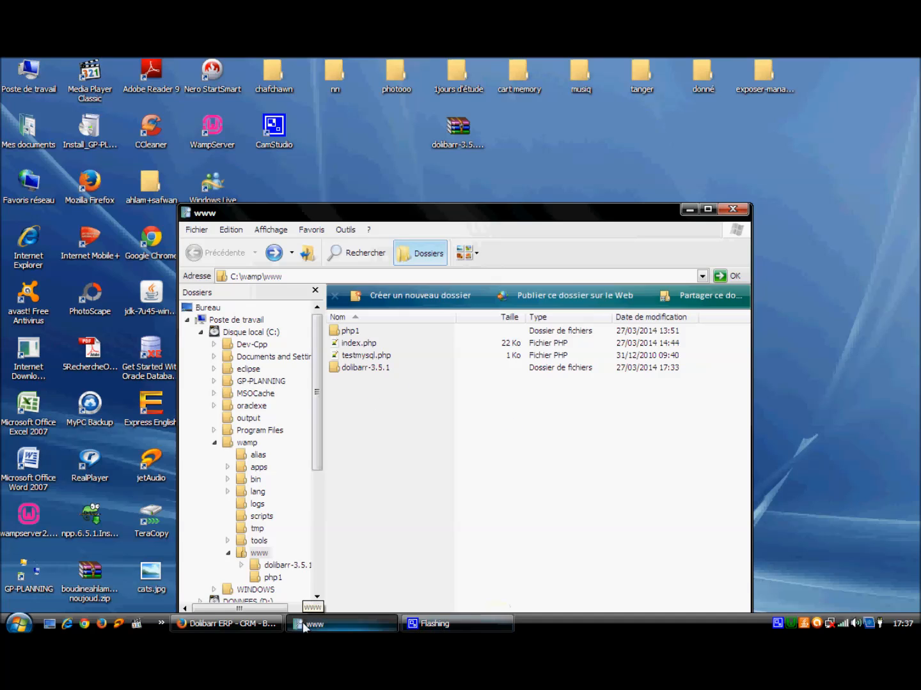
left_click(225, 623)
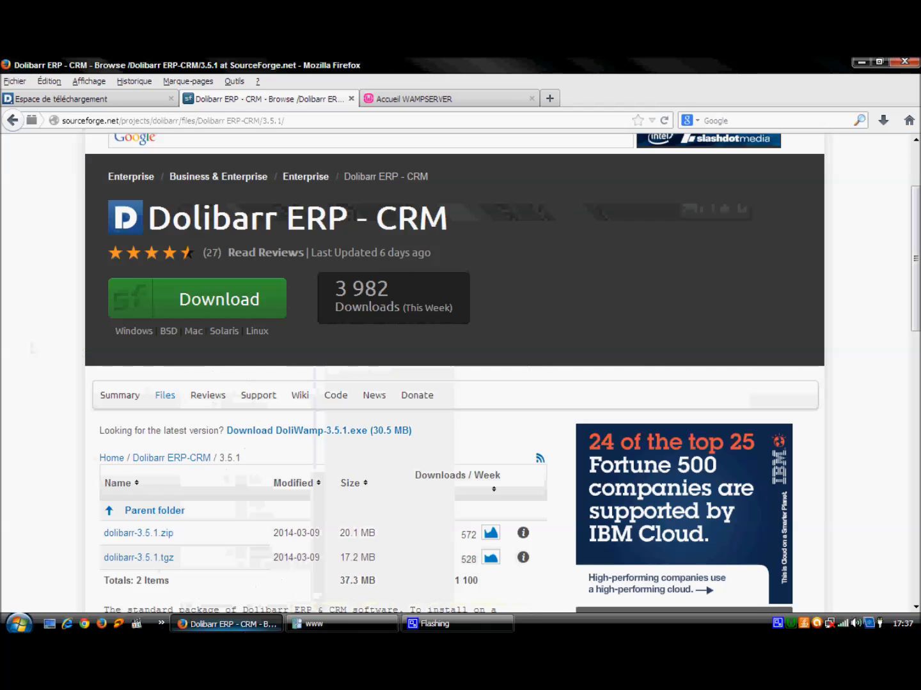
Step: Open phpMyAdmin from the localhost home page's Outils section and show its databases list
left_click(436, 101)
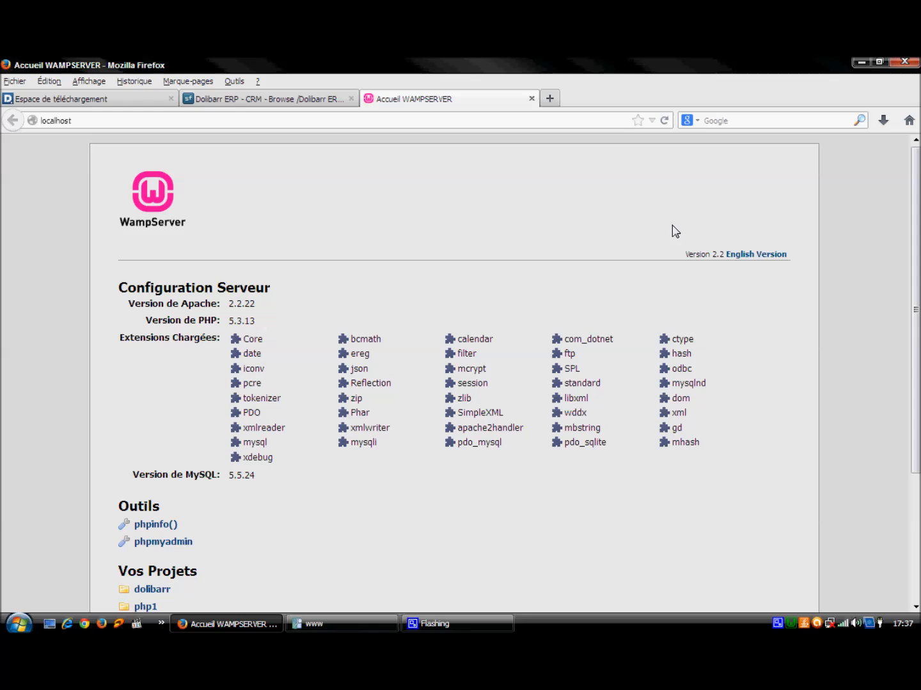
scroll(918, 189, "down", 2)
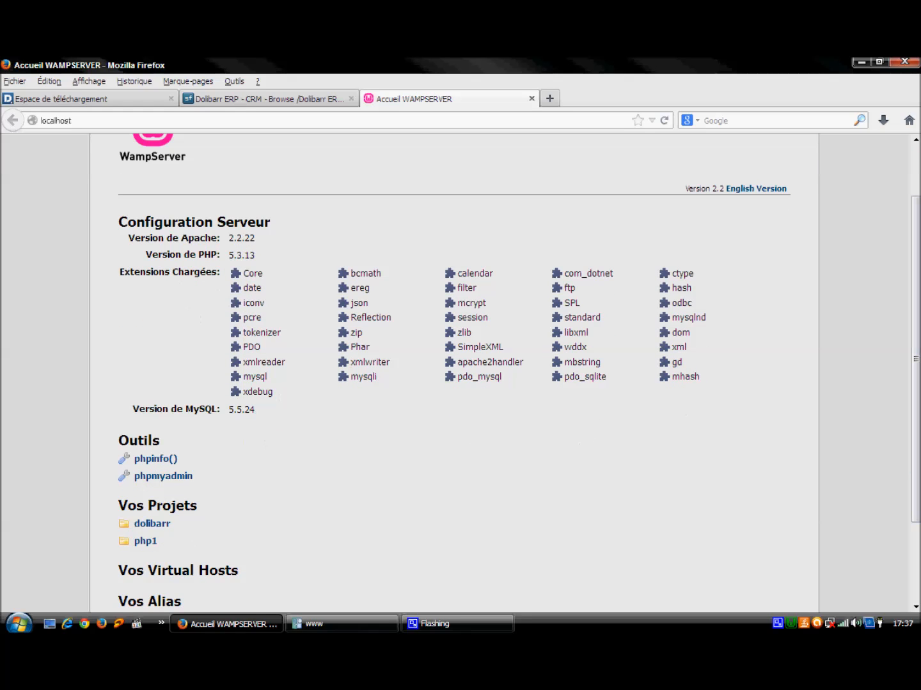
left_click(146, 479)
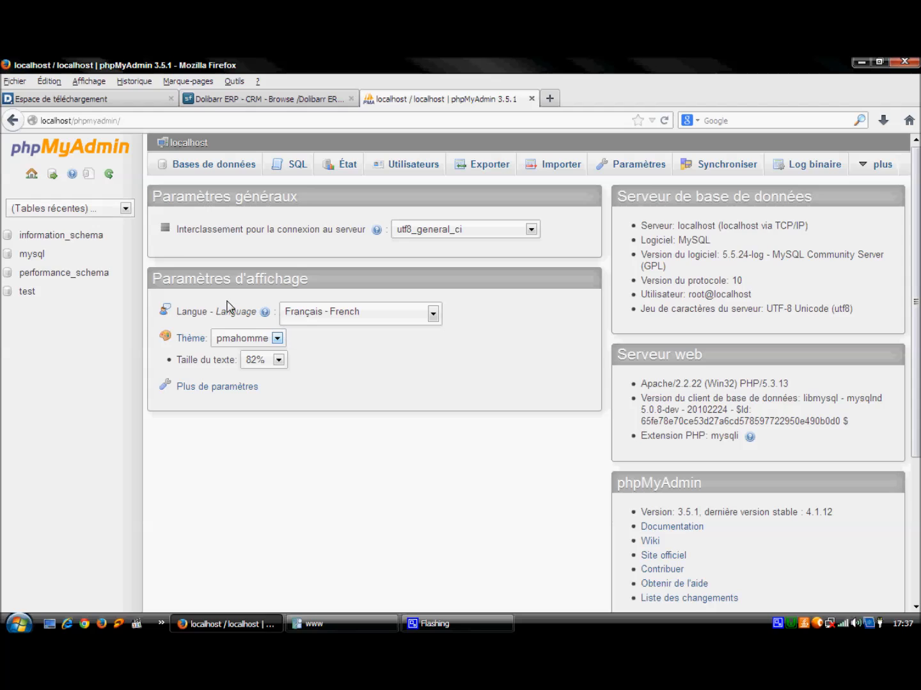
left_click(214, 165)
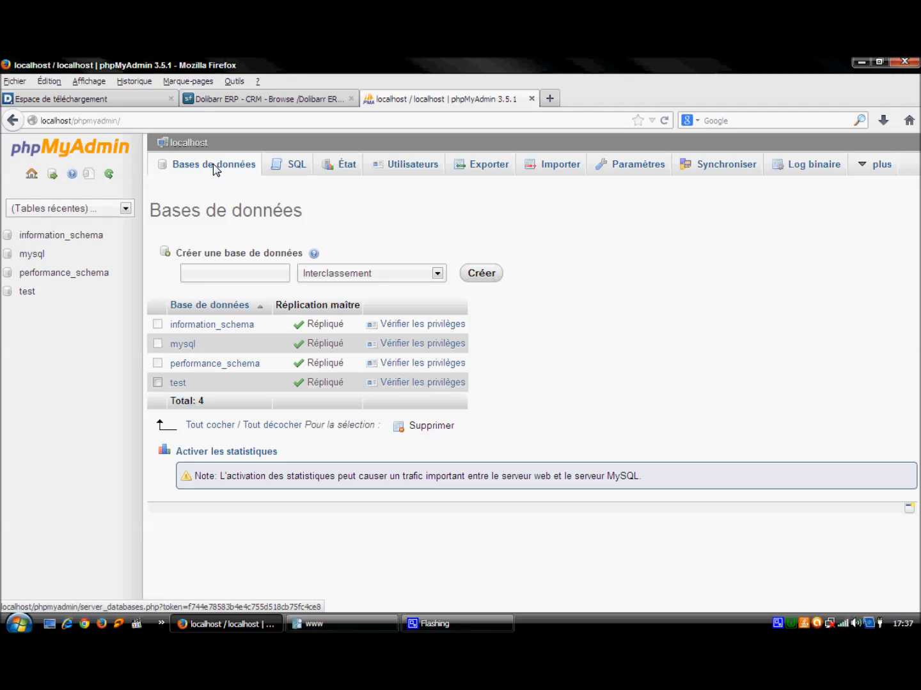
Step: Create a new empty database named 'ifg' in phpMyAdmin
left_click(234, 274)
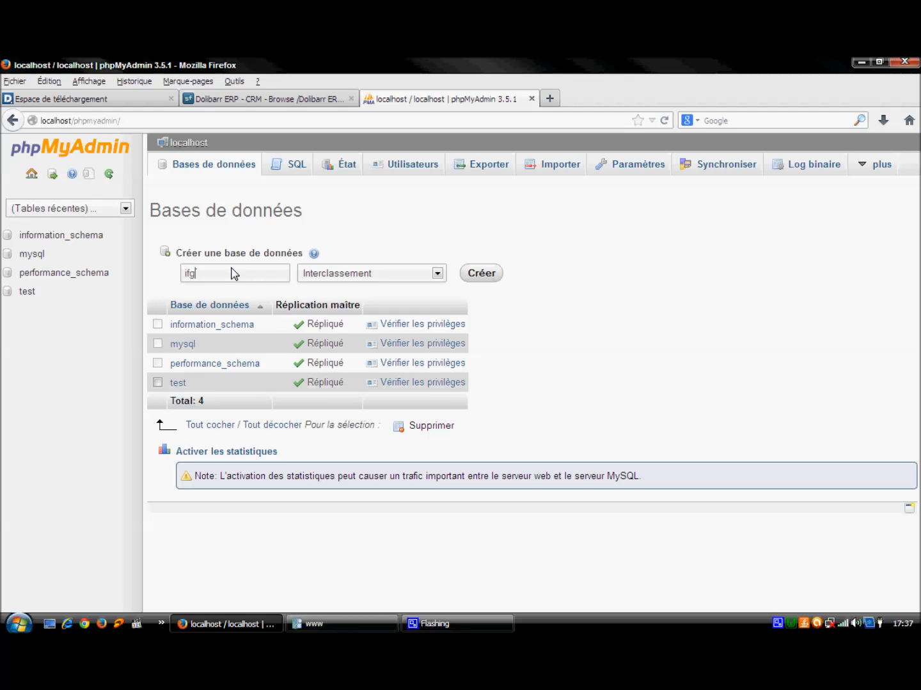
left_click(481, 274)
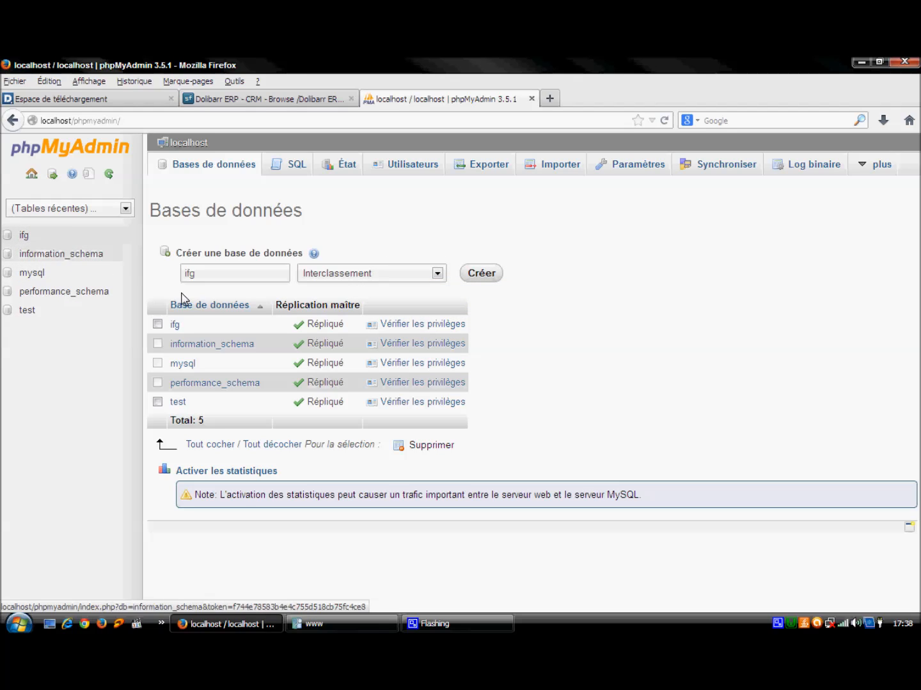
left_click(40, 242)
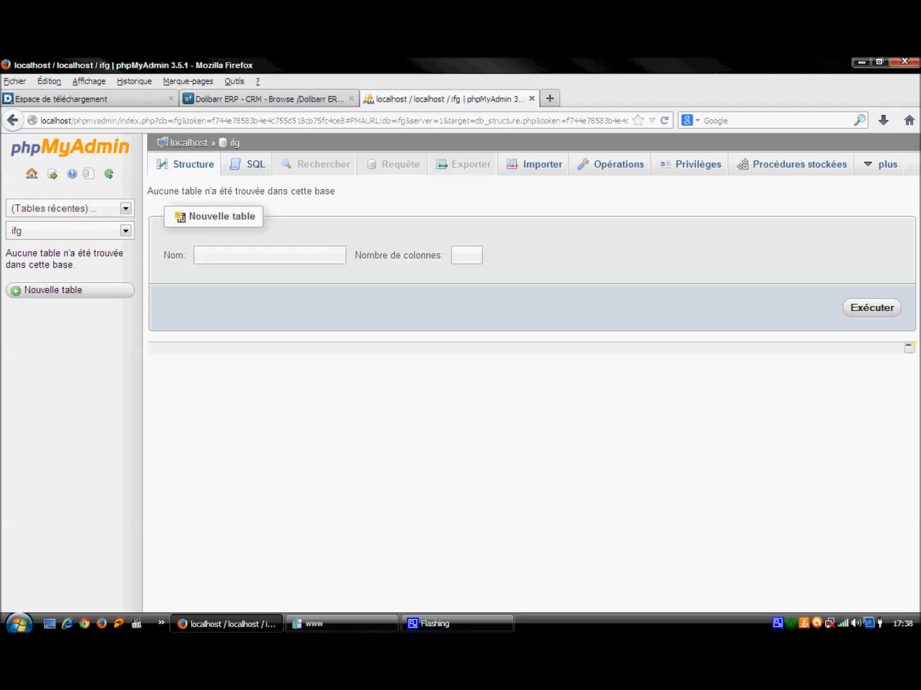
right_click(789, 623)
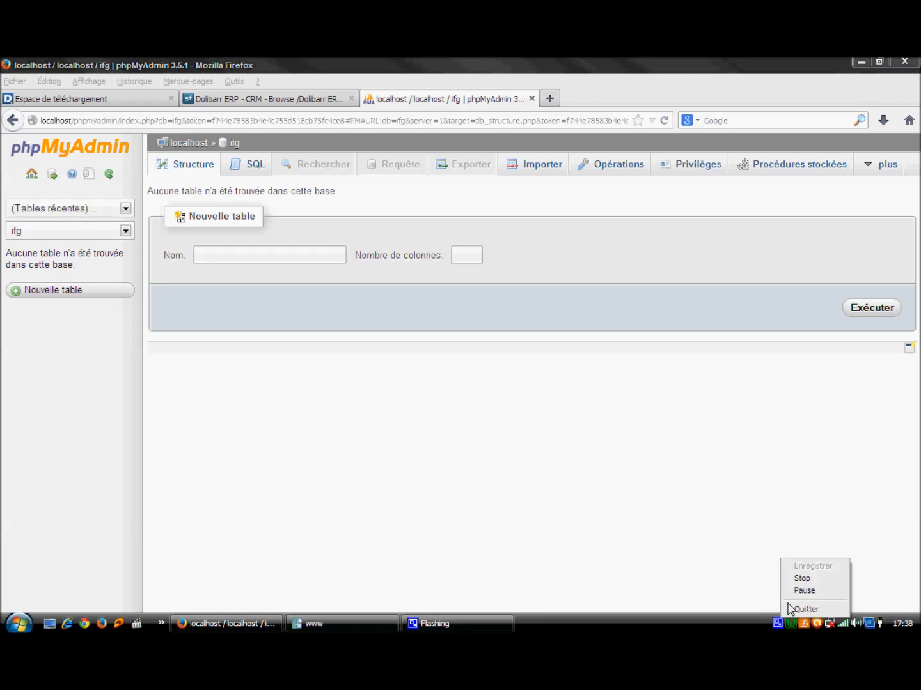
left_click(793, 592)
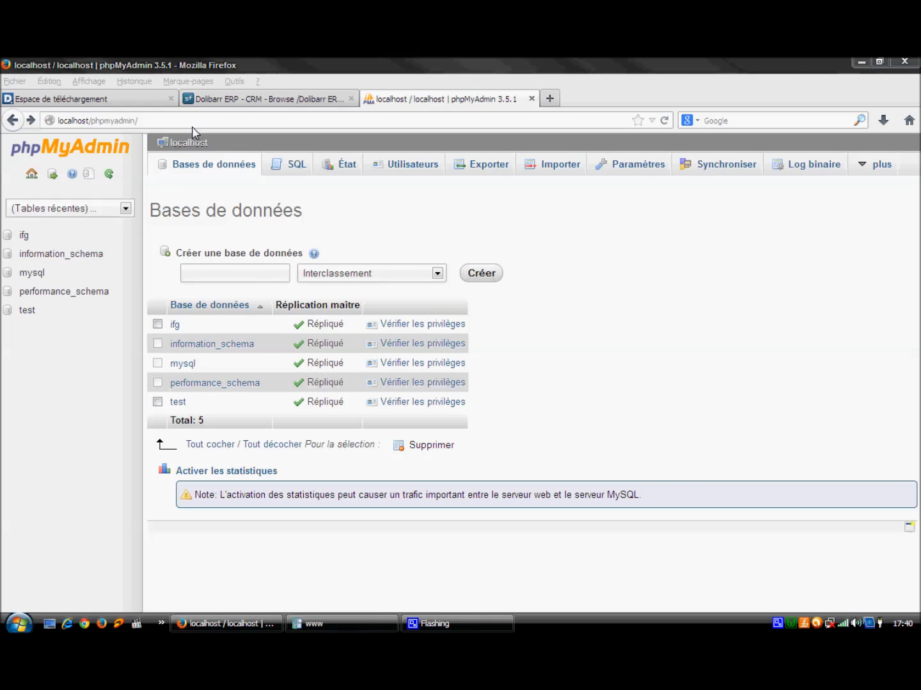
Step: Load localhost, then open dolibarr-3.5.1 > htdocs to launch the Dolibarr installer
left_click_drag(93, 123, 137, 125)
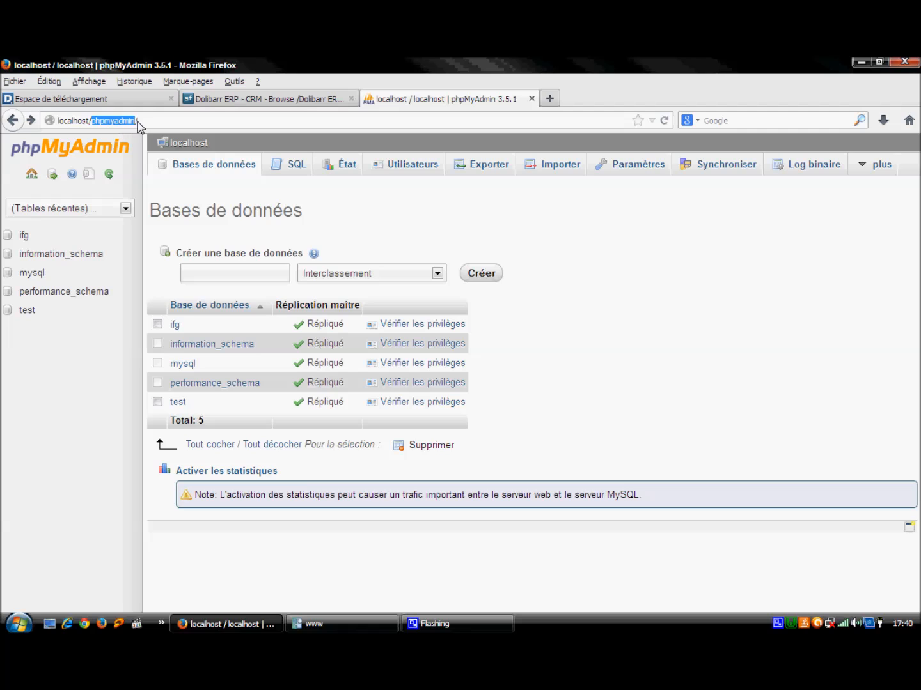
key("BackSpace")
key("Return")
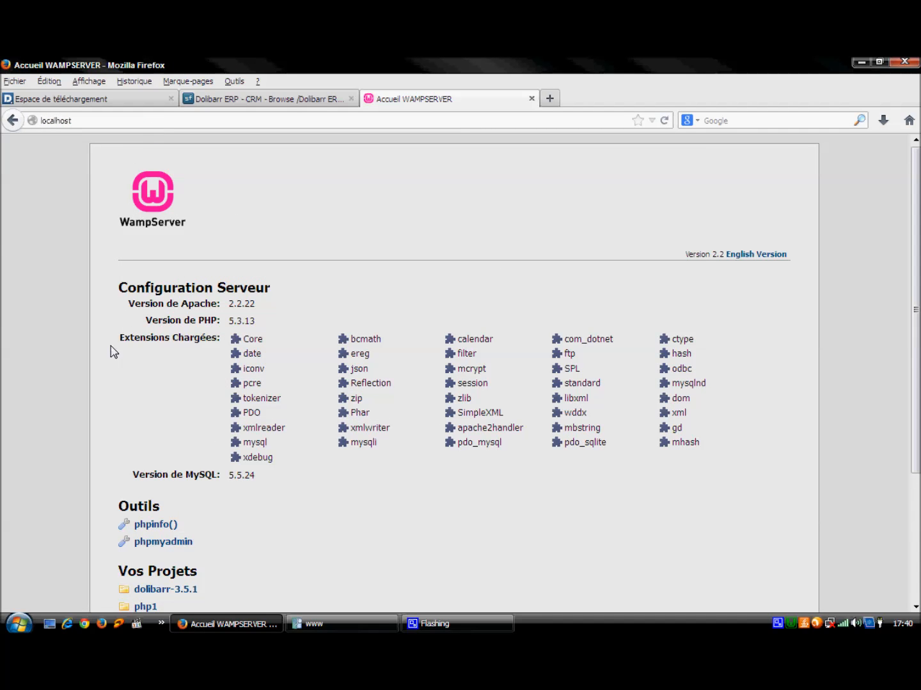
left_click(165, 589)
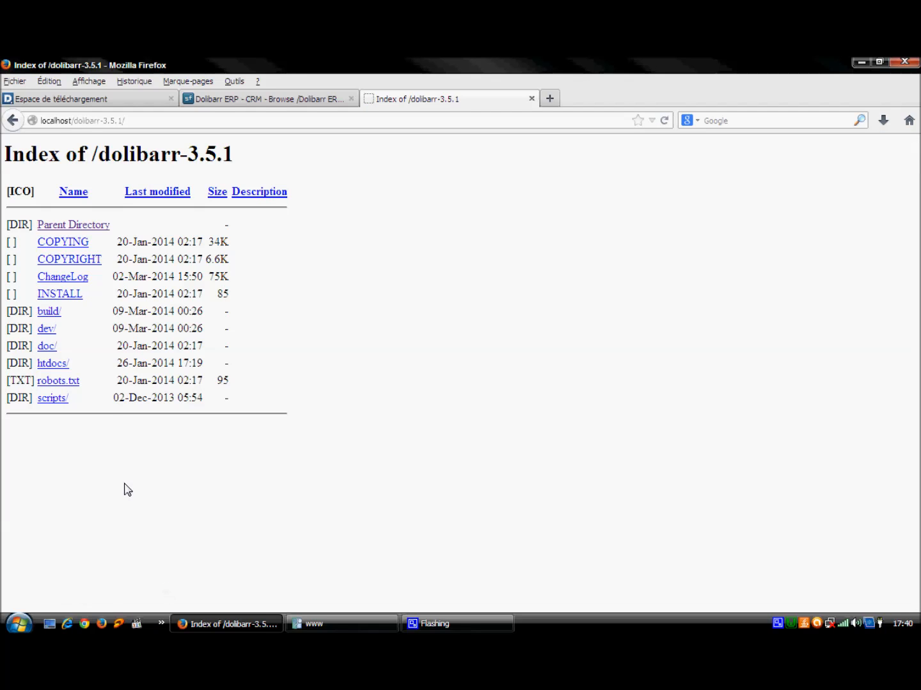
left_click(55, 364)
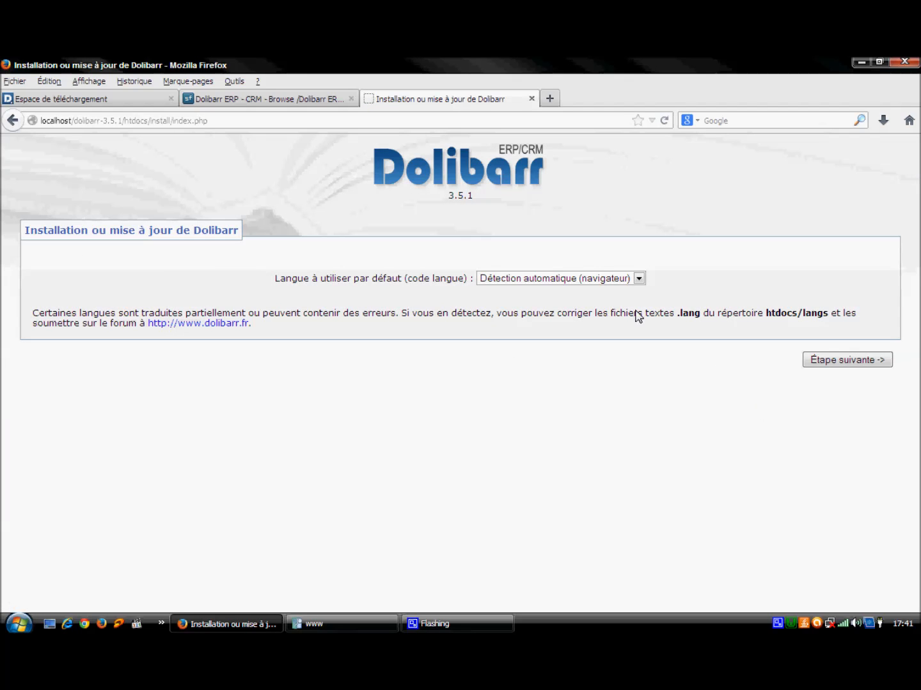
Step: Choose Français as the installer language and start Première installation after the prerequisites check
left_click(639, 279)
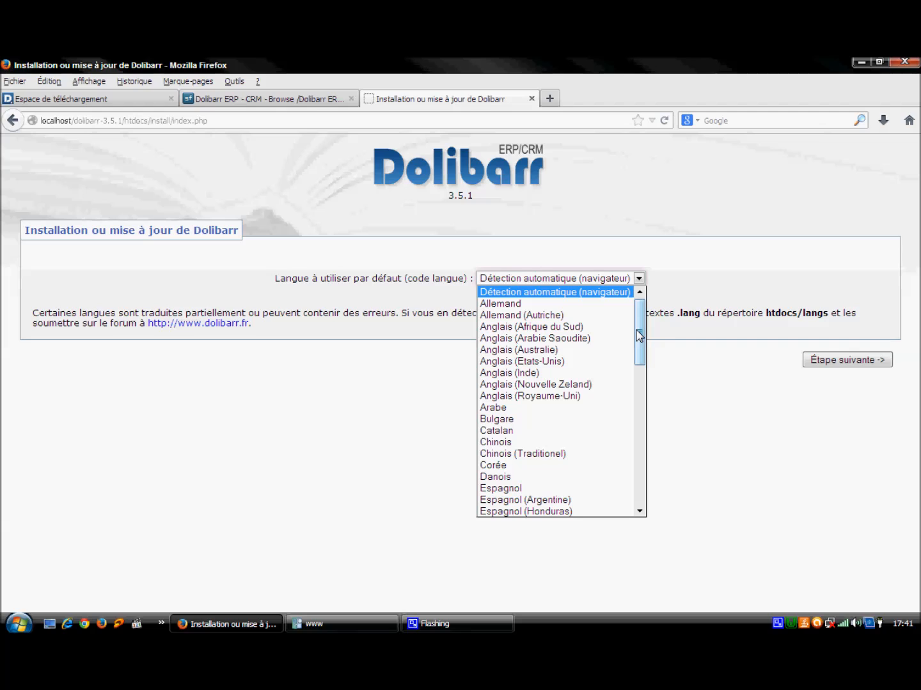
left_click_drag(640, 338, 657, 418)
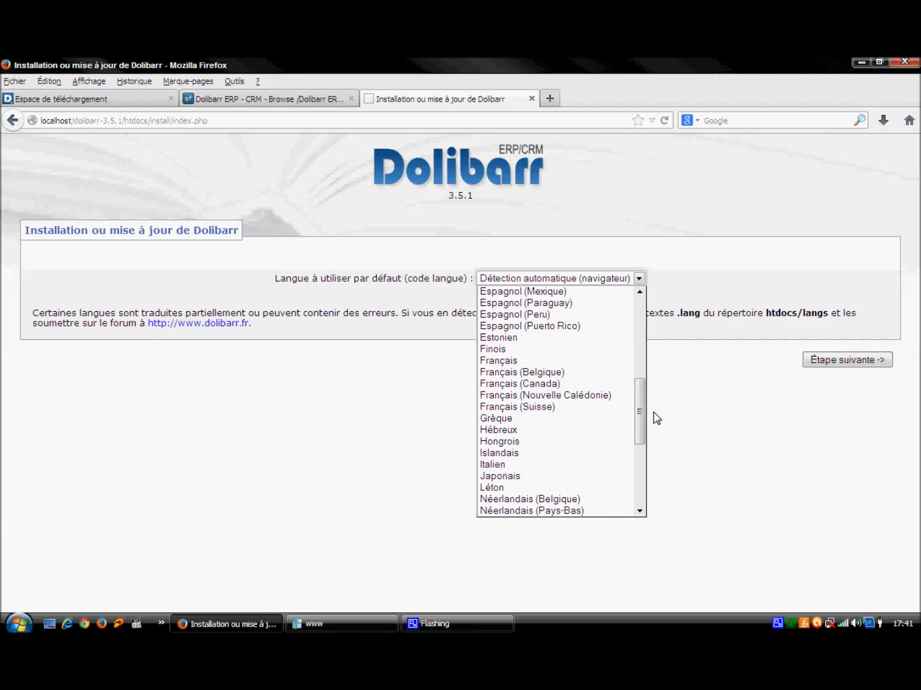
left_click(528, 360)
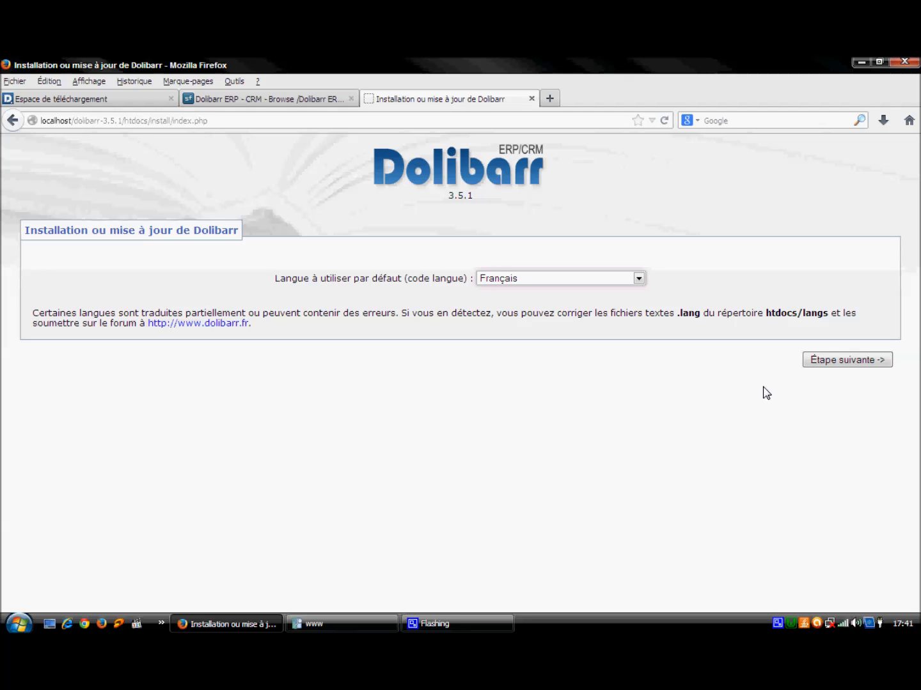
left_click(841, 361)
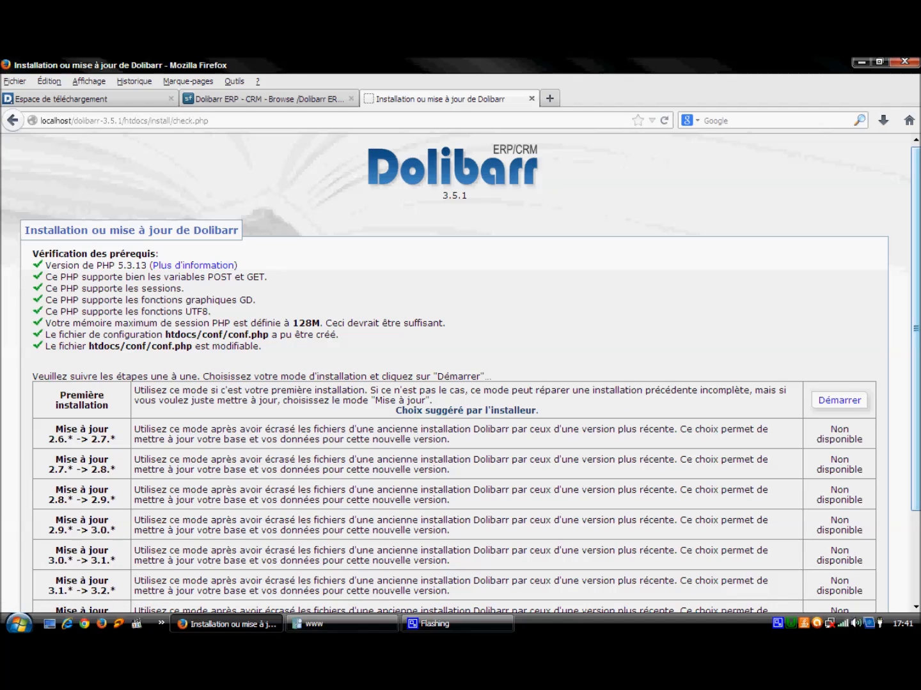
scroll(916, 329, "down", 2)
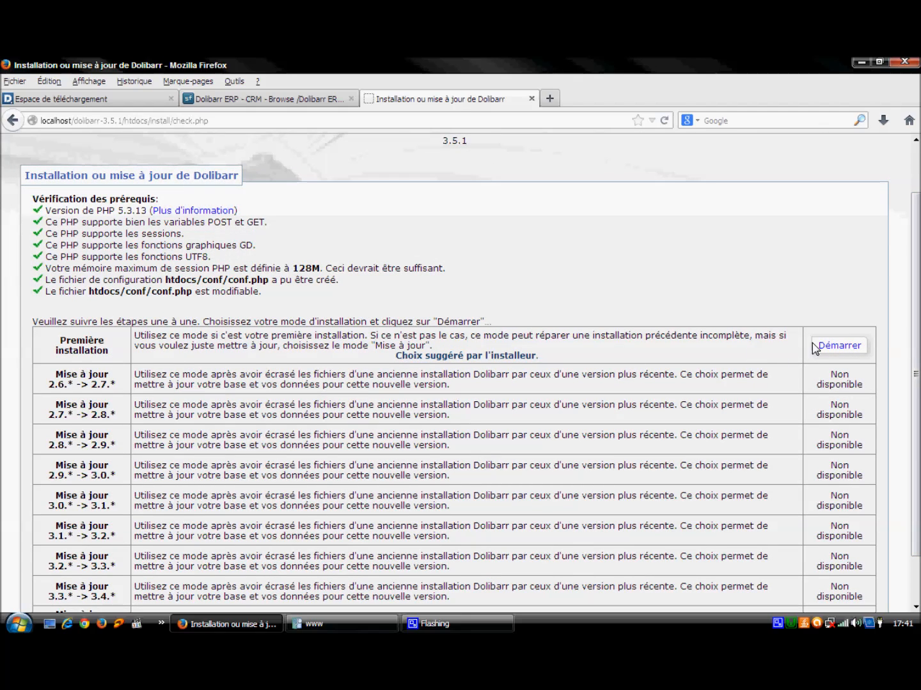
left_click(833, 349)
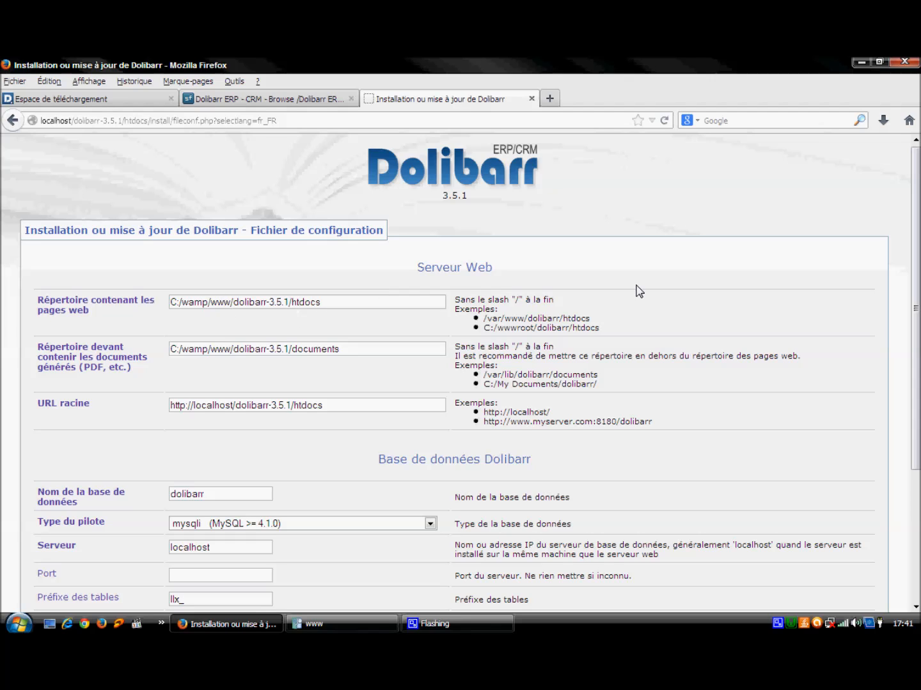
Step: Set the database name to ifg and the login to root, then submit the configuration
left_click_drag(918, 256, 918, 323)
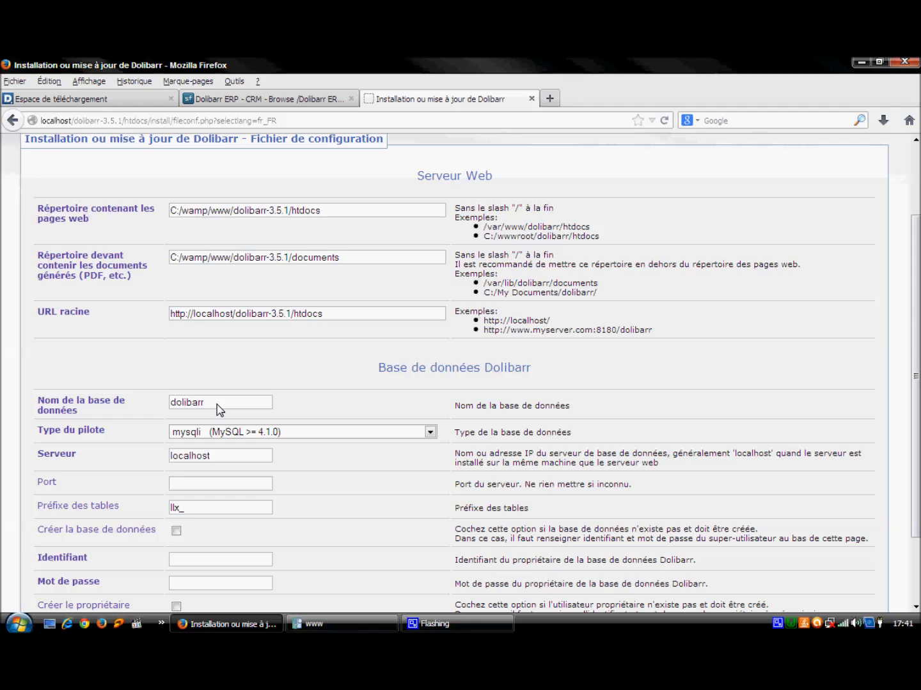
left_click_drag(217, 409, 71, 397)
type("ifg")
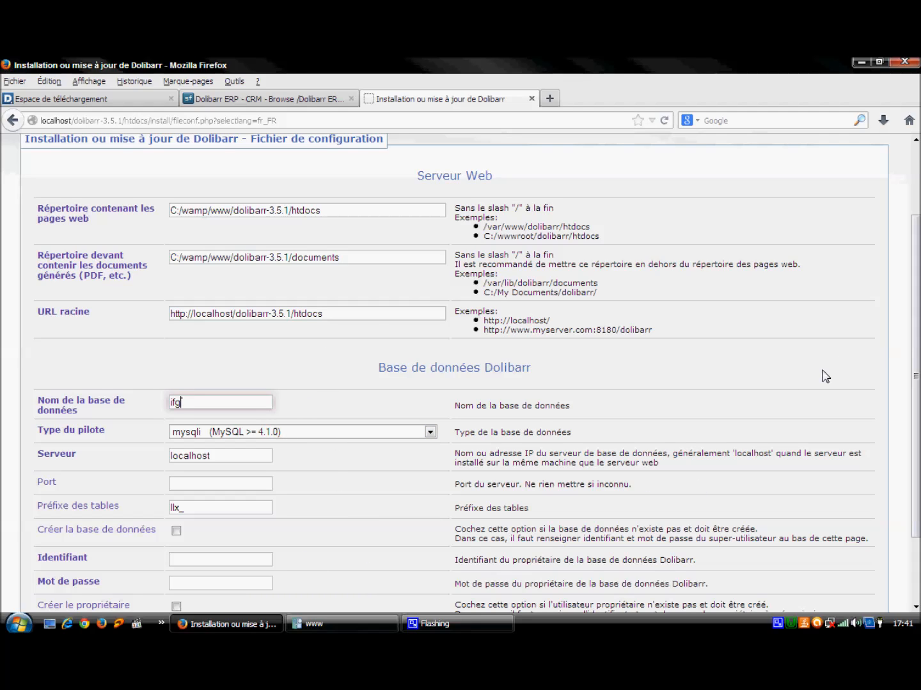
scroll(549, 409, "down", 3)
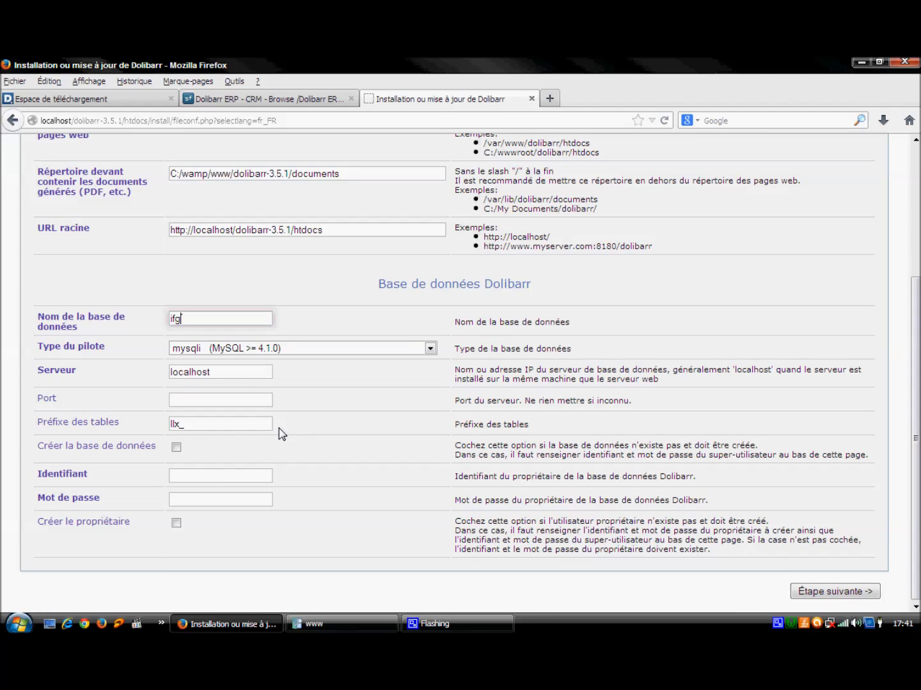
left_click(210, 477)
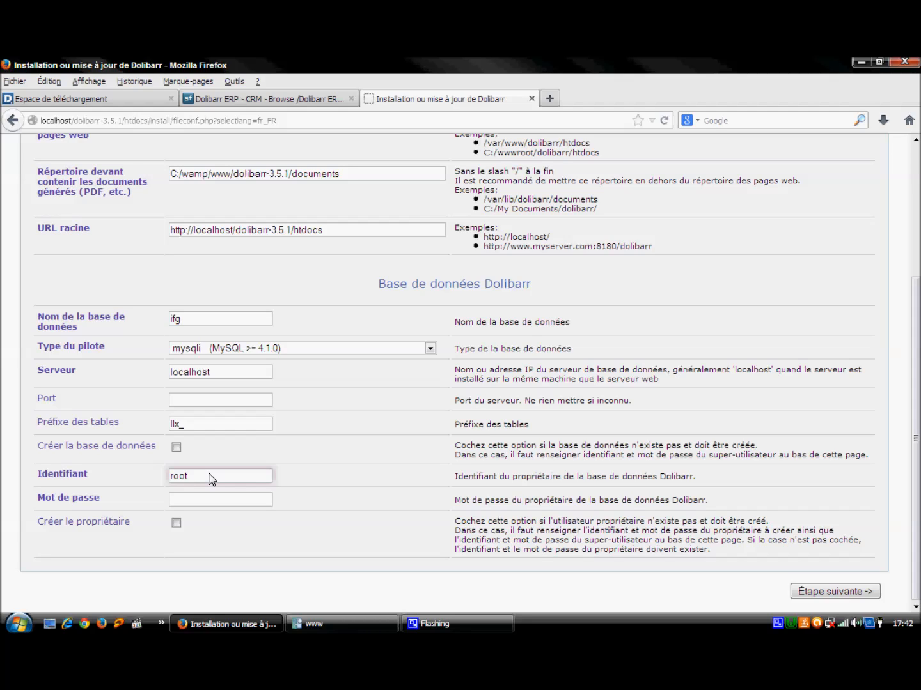
left_click(856, 594)
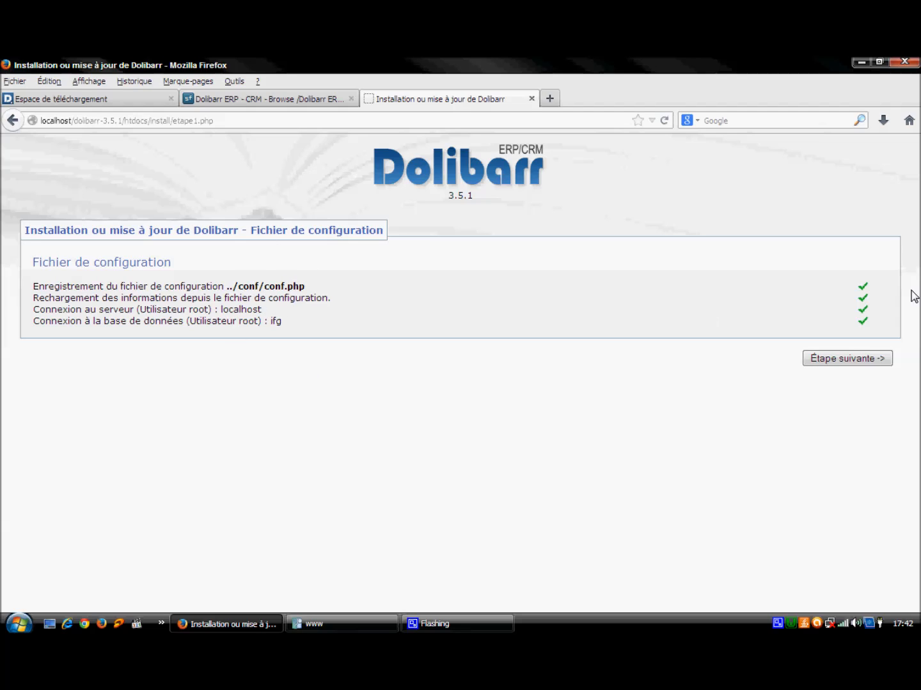
Step: Build the ifg tables, keys, functions and reference data, then continue to the administrator account step
left_click(856, 364)
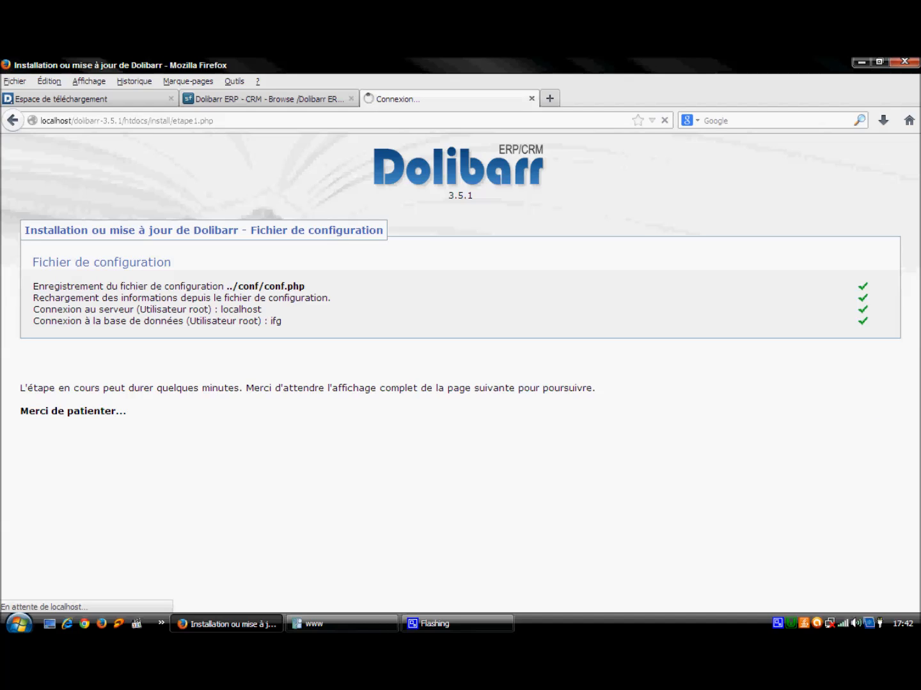
right_click(778, 623)
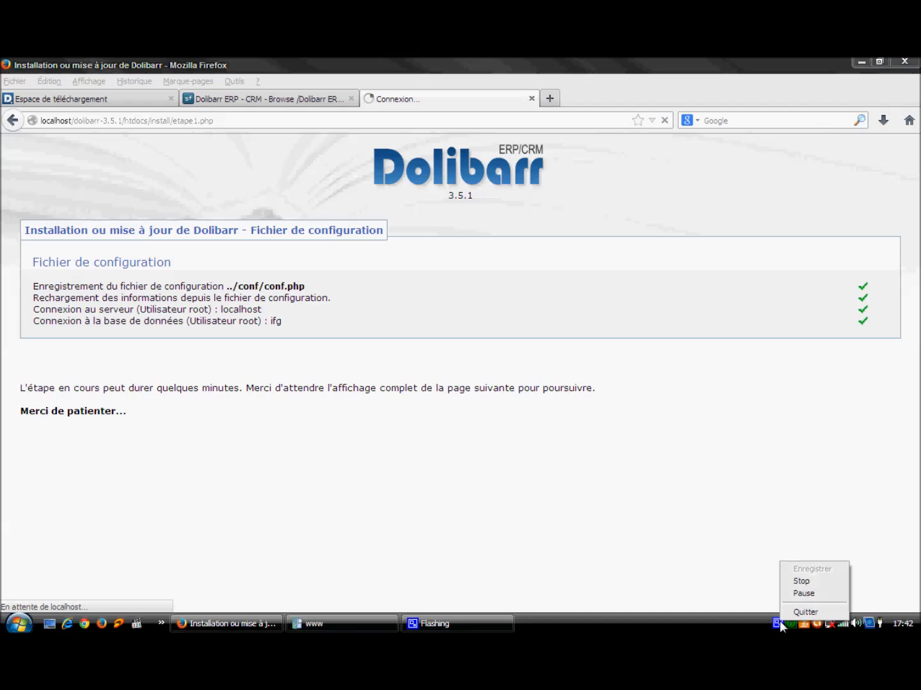
left_click(803, 594)
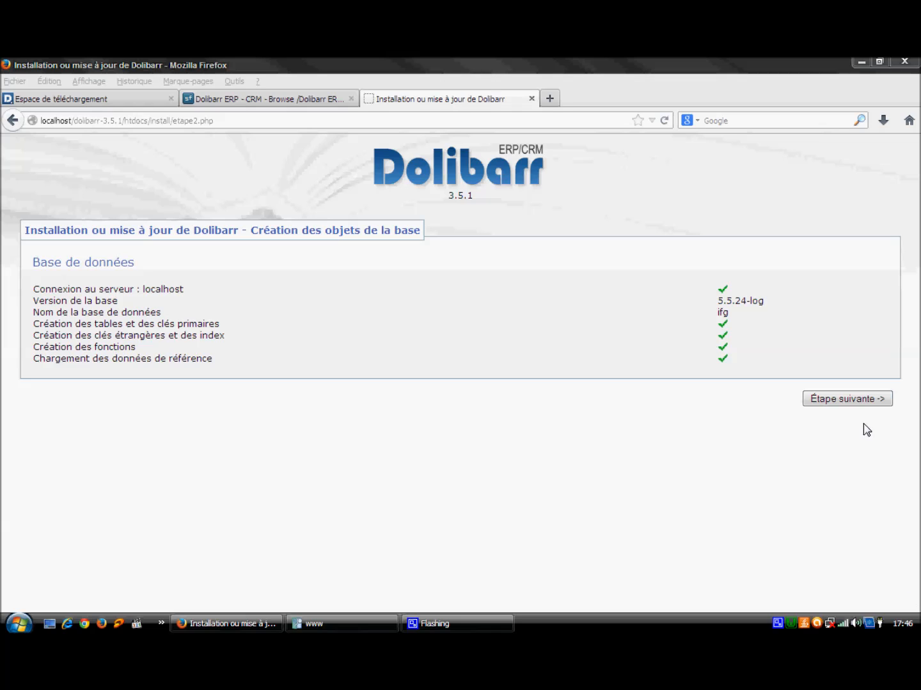
left_click(847, 400)
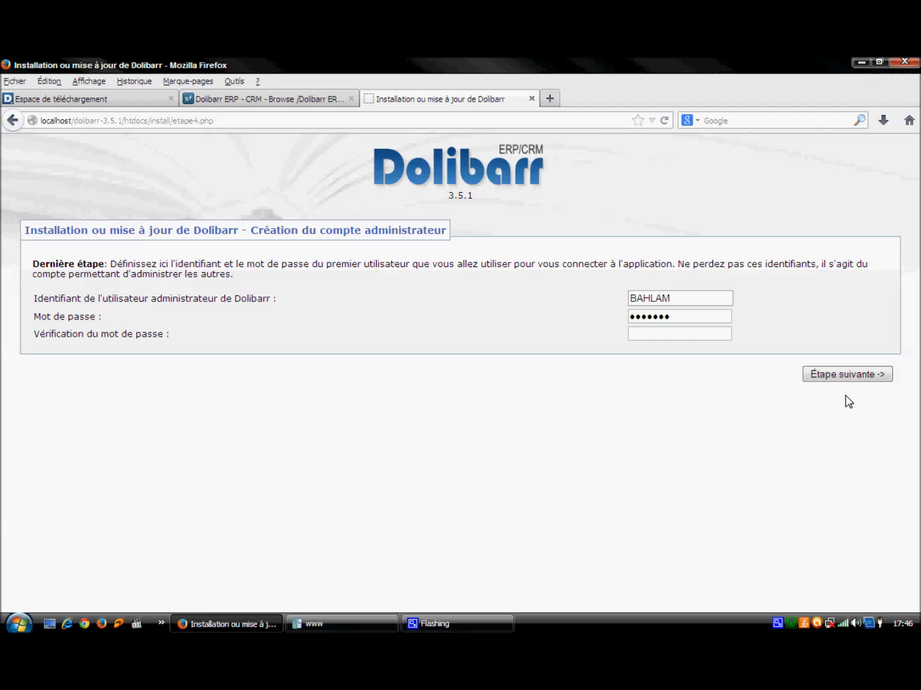
Step: Change the administrator login to 'ad', set and confirm a new password, and finish the installation
double_click(679, 302)
type("admin")
left_click_drag(669, 316, 620, 315)
type("a")
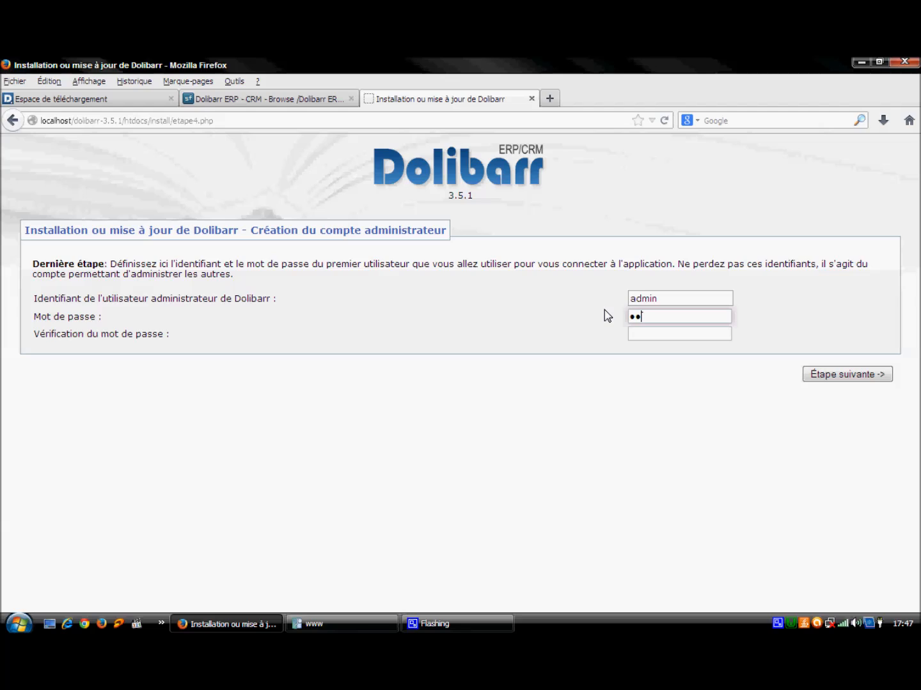
left_click(652, 337)
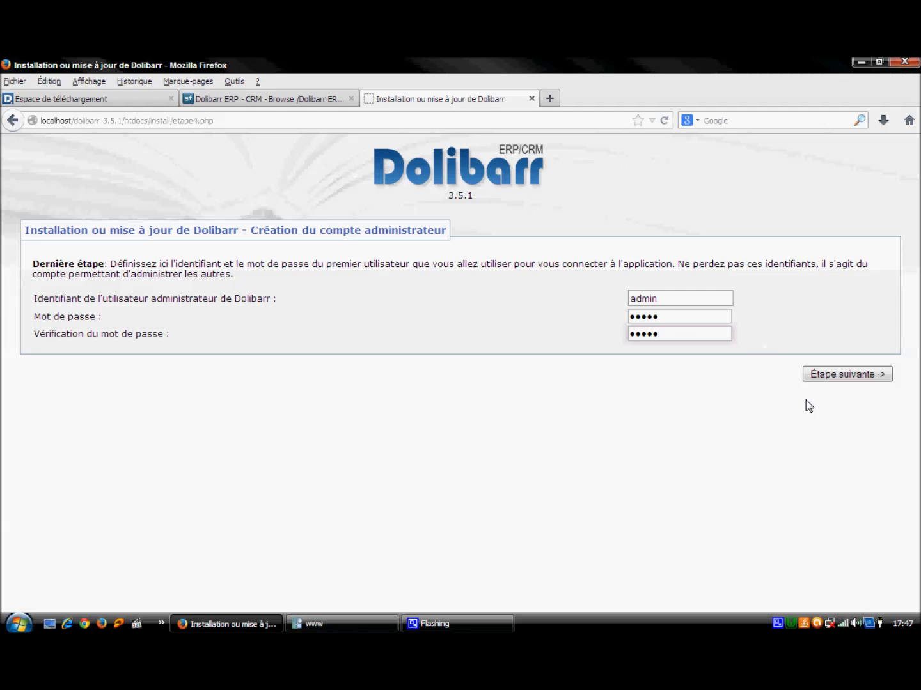
left_click(841, 381)
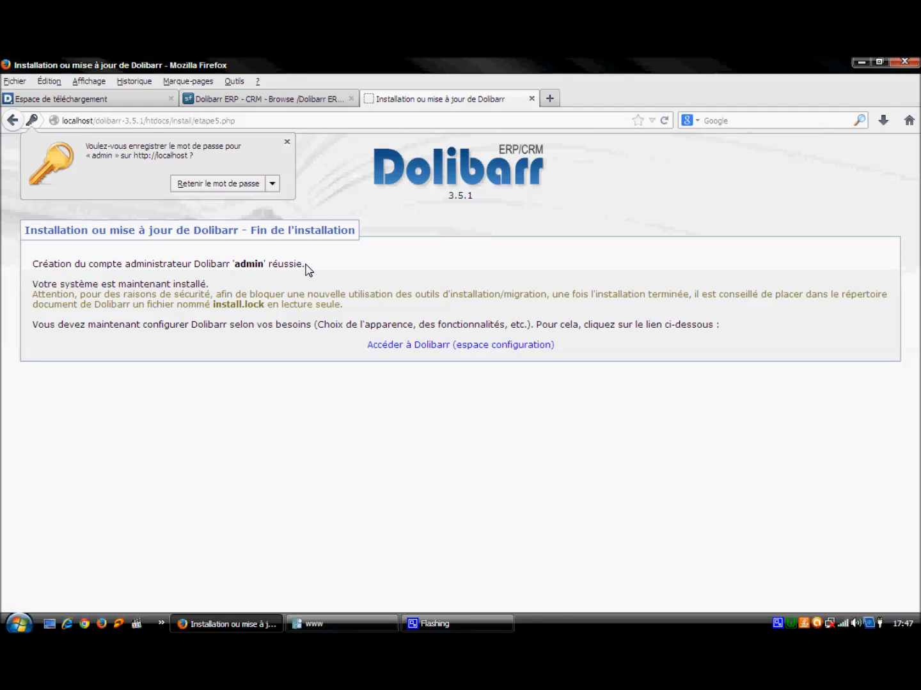
Step: Go to the configuration area and log in as the administrator with the account password
left_click(433, 346)
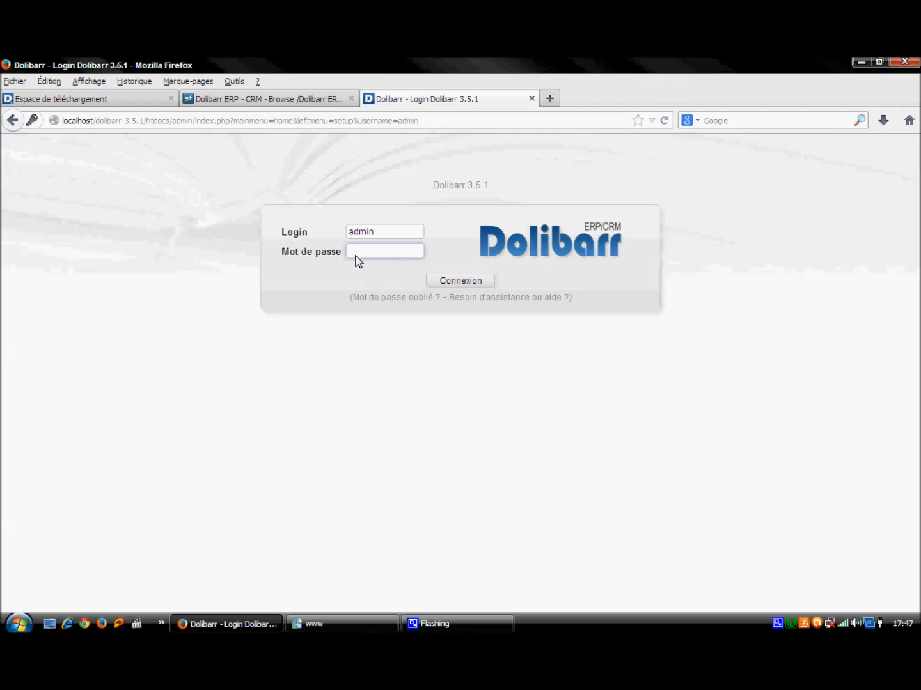
type("admin")
left_click(477, 285)
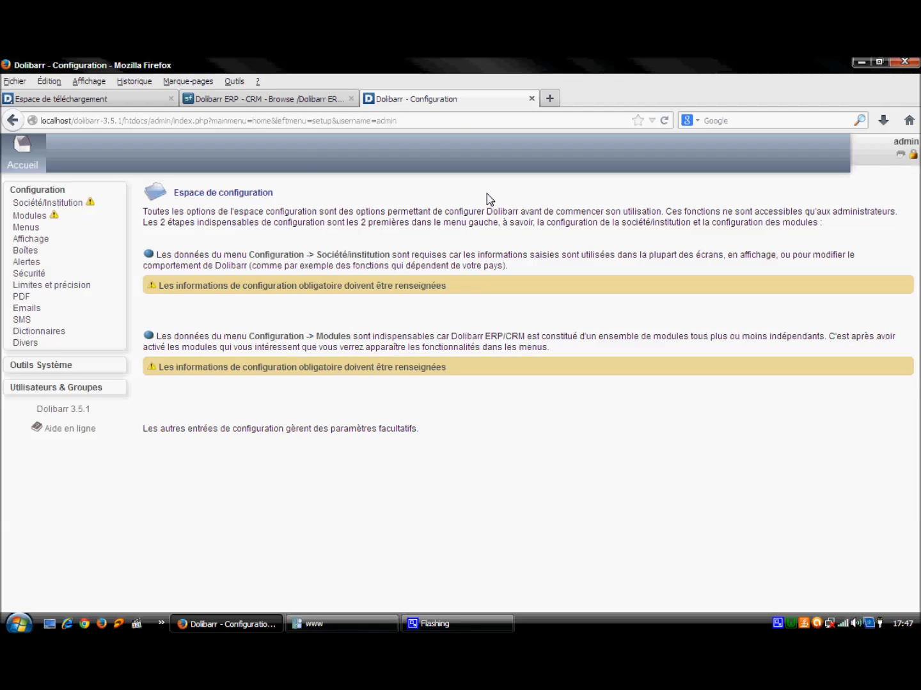
right_click(777, 627)
Step: Open the Société/Institution setup page from the Configuration menu
left_click(793, 597)
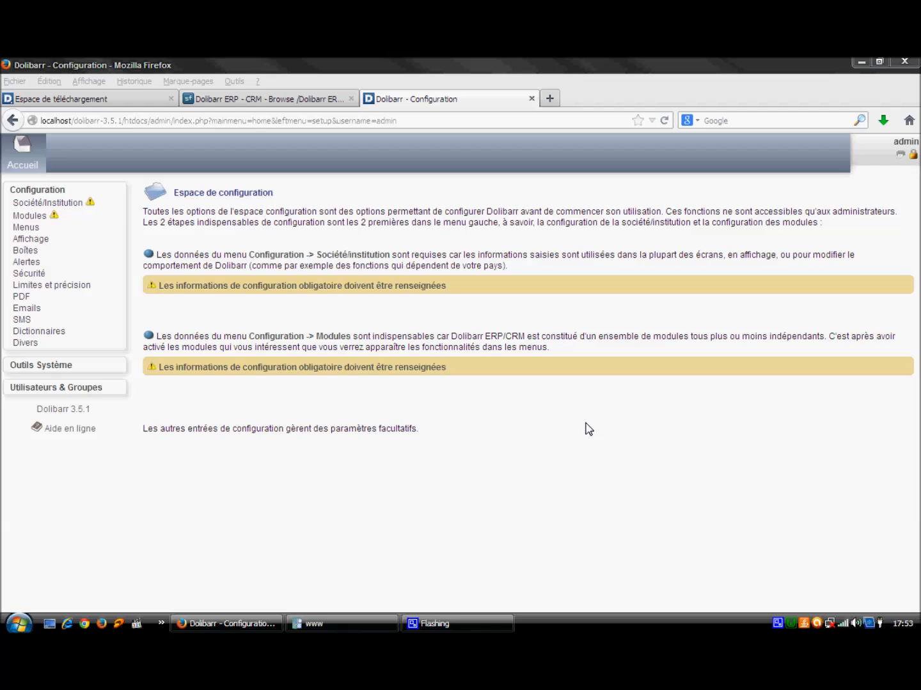
left_click(63, 204)
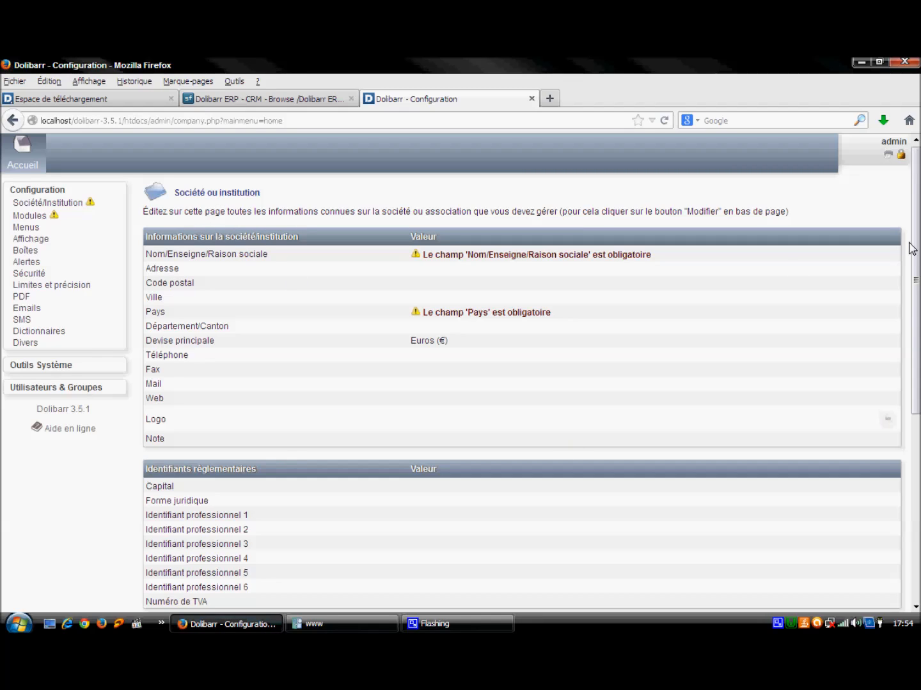
scroll(917, 236, "down", 3)
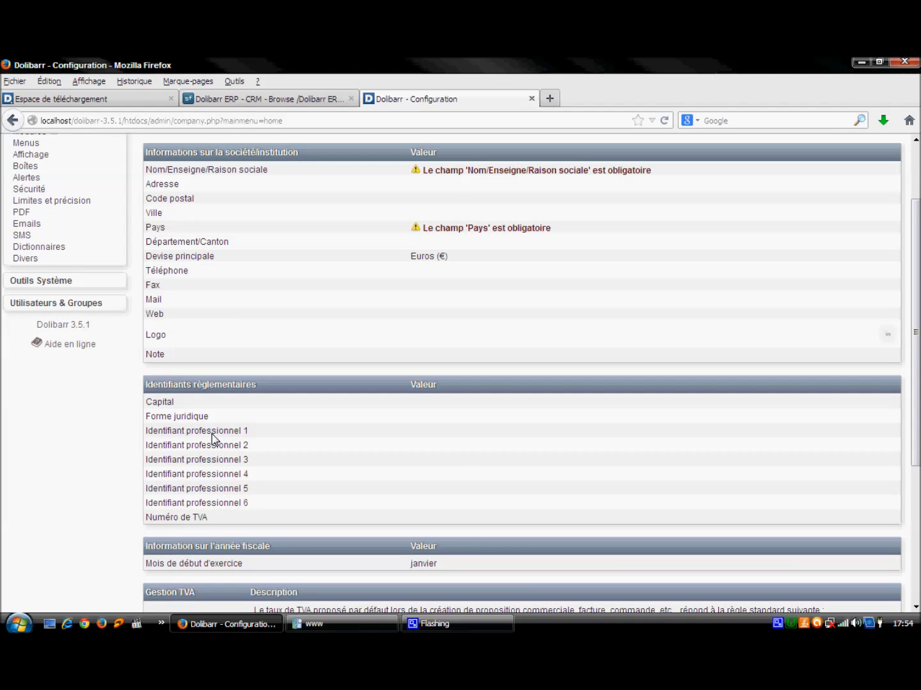
Step: Scroll to the bottom of the Société/Institution page and switch it into edit mode
left_click_drag(147, 407, 279, 540)
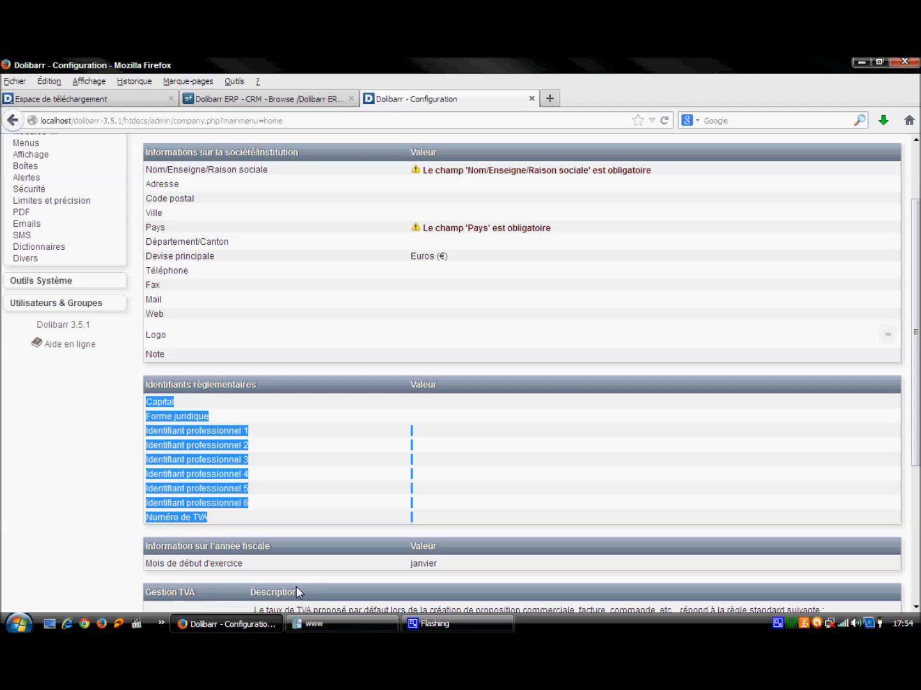
left_click_drag(918, 252, 918, 209)
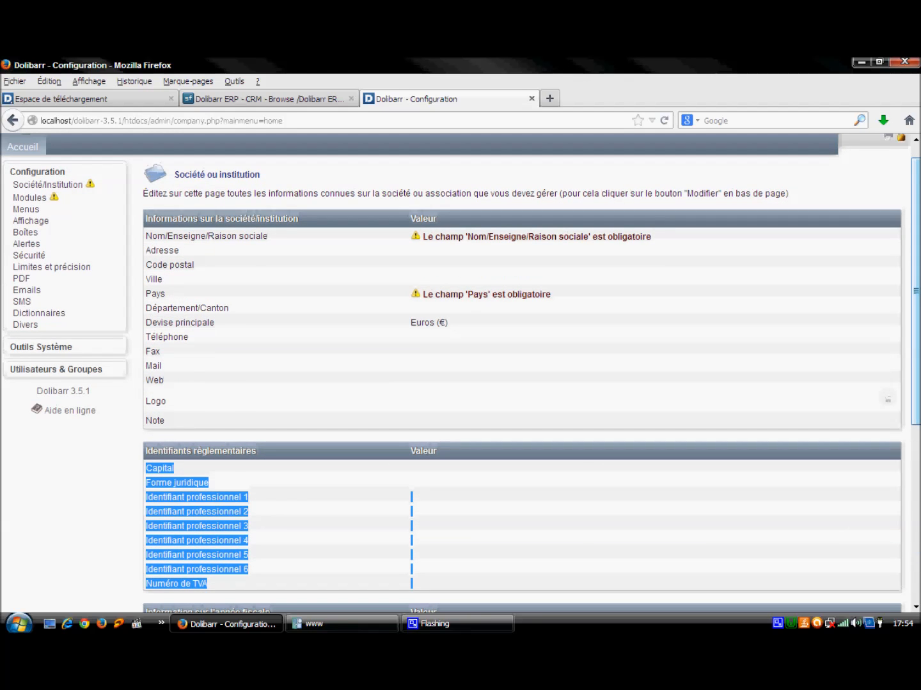
left_click(77, 505)
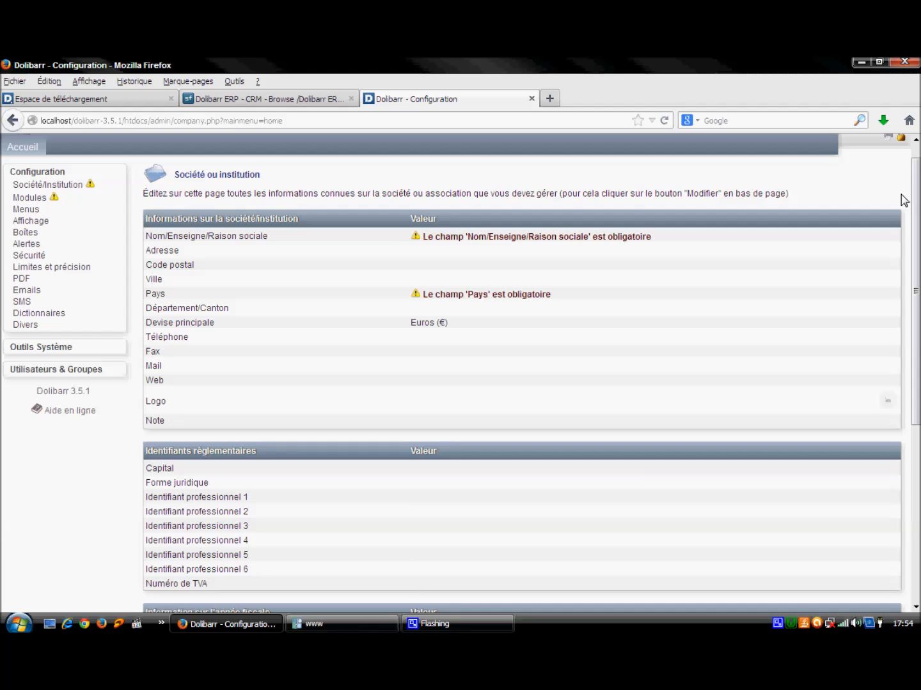
left_click_drag(916, 203, 916, 383)
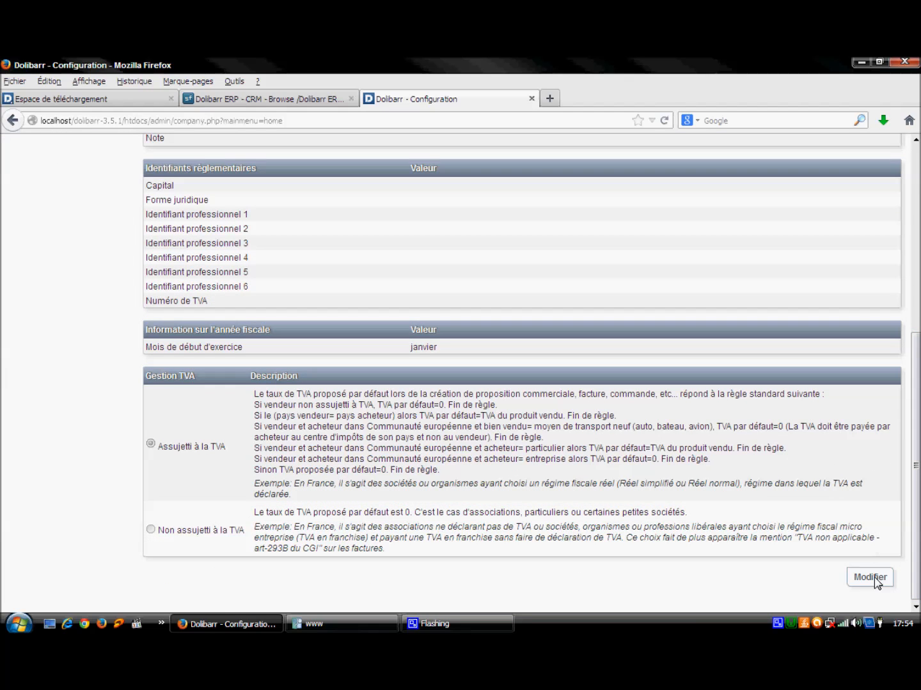
left_click(870, 577)
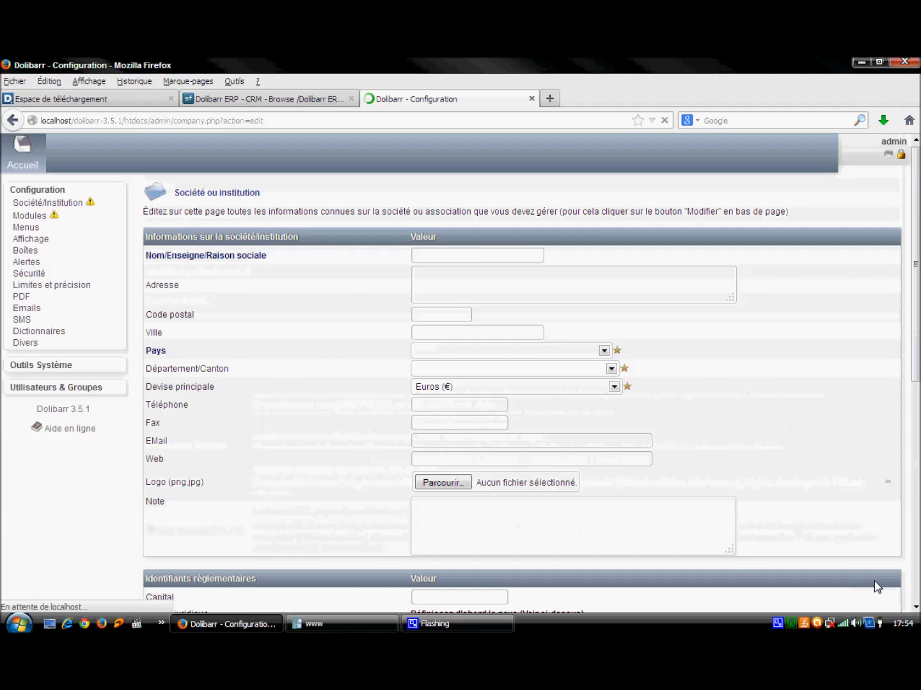
Step: Enter the company name, address, postal code and city, and select Macao (MO) as country
left_click(439, 260)
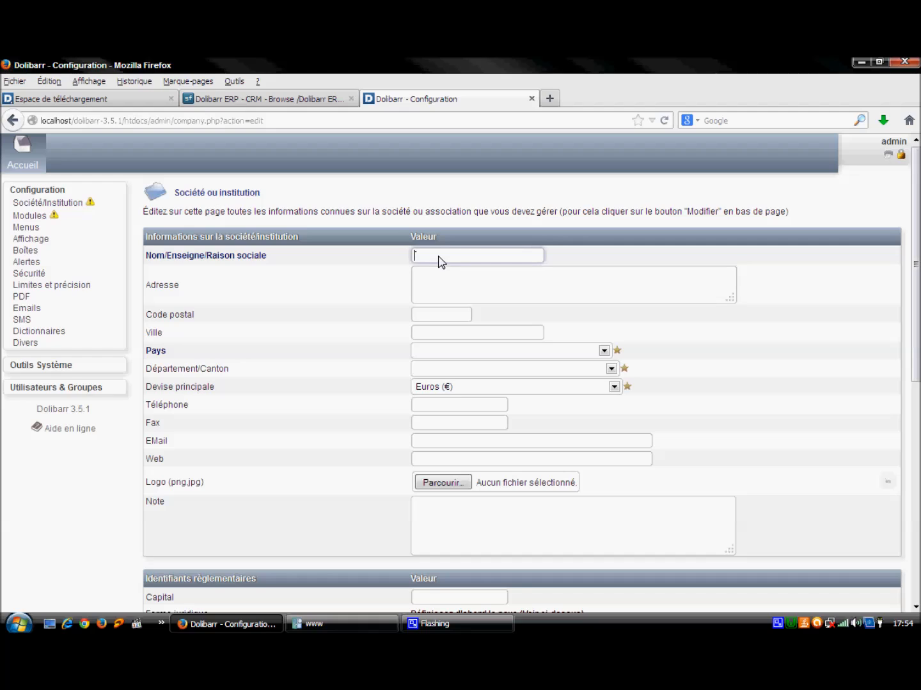
type("ahlam")
left_click(441, 287)
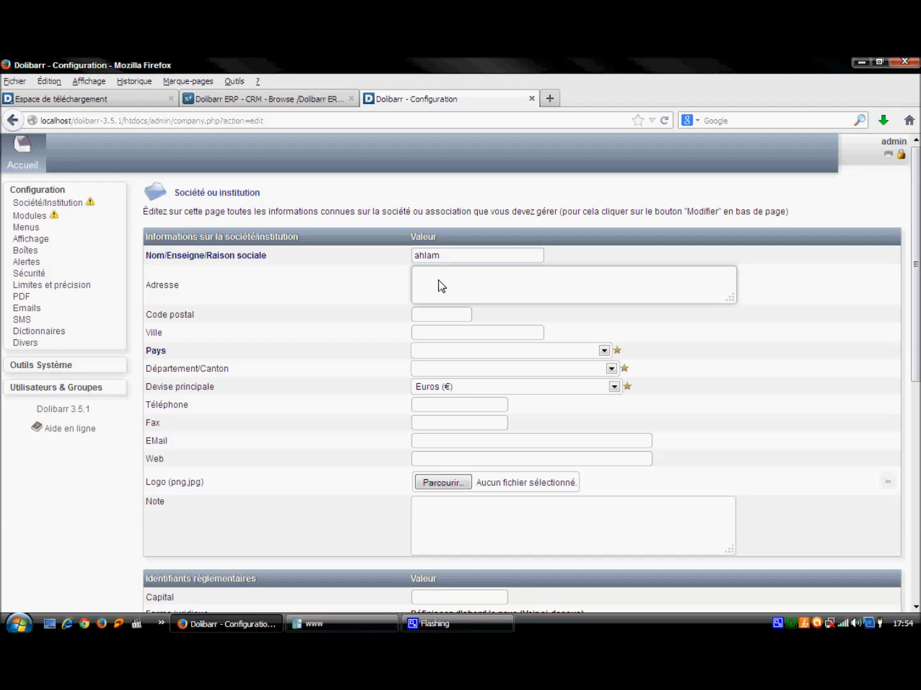
type("safi-maroc")
left_click(441, 315)
type("46000")
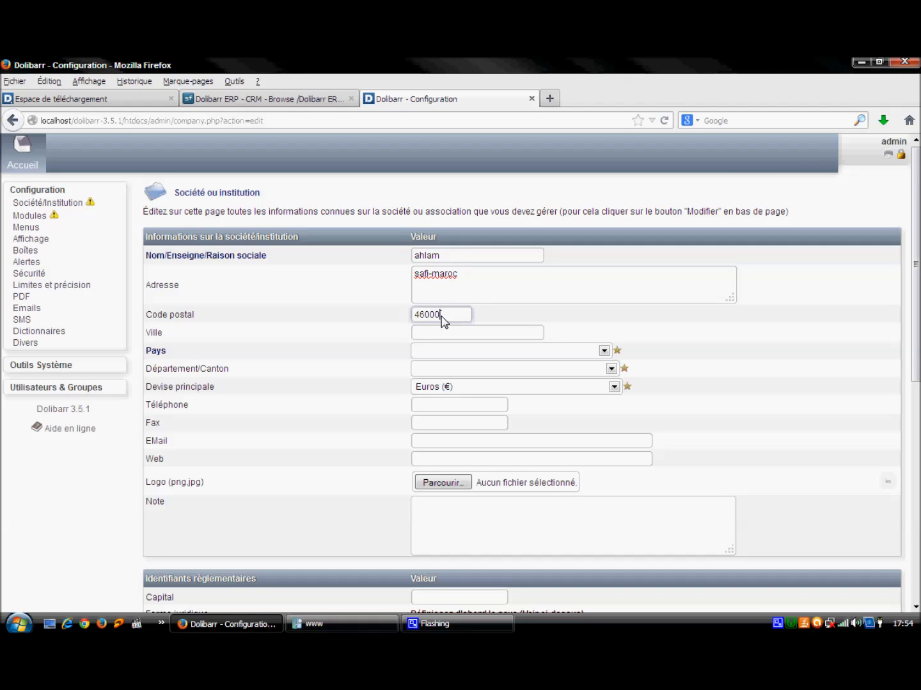
left_click(446, 341)
type("safi")
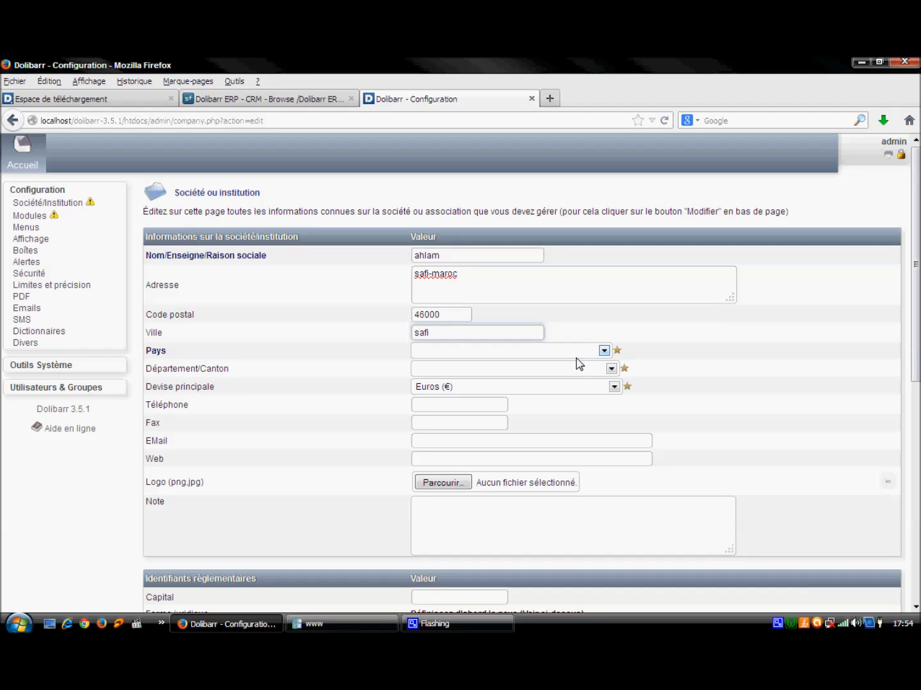
left_click(604, 351)
type("m")
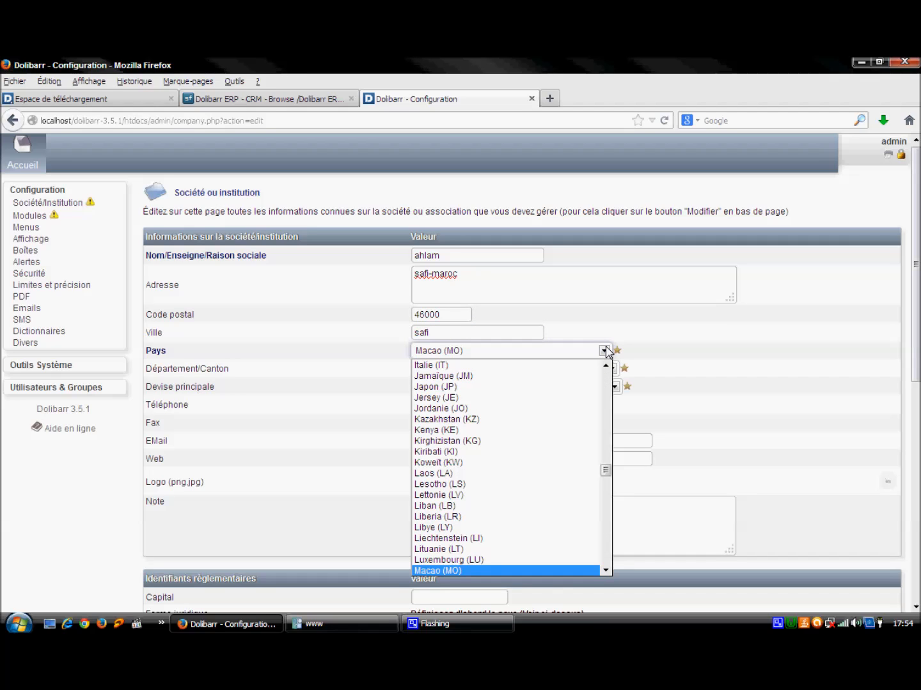
left_click(605, 350)
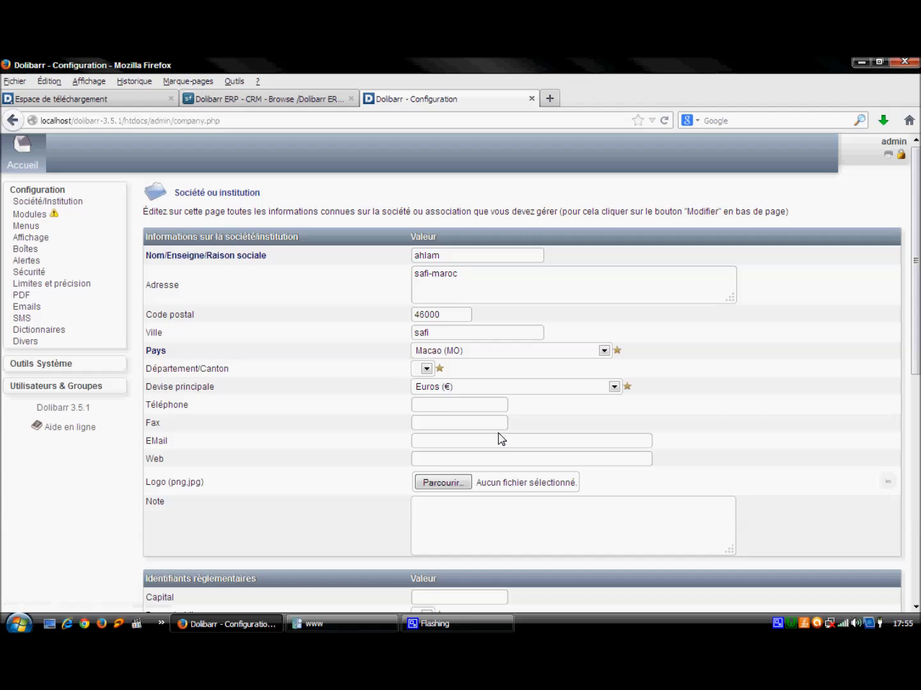
Step: Fill in the company telephone number and e-mail address, correcting the e-mail's typos
left_click(443, 404)
type("06")
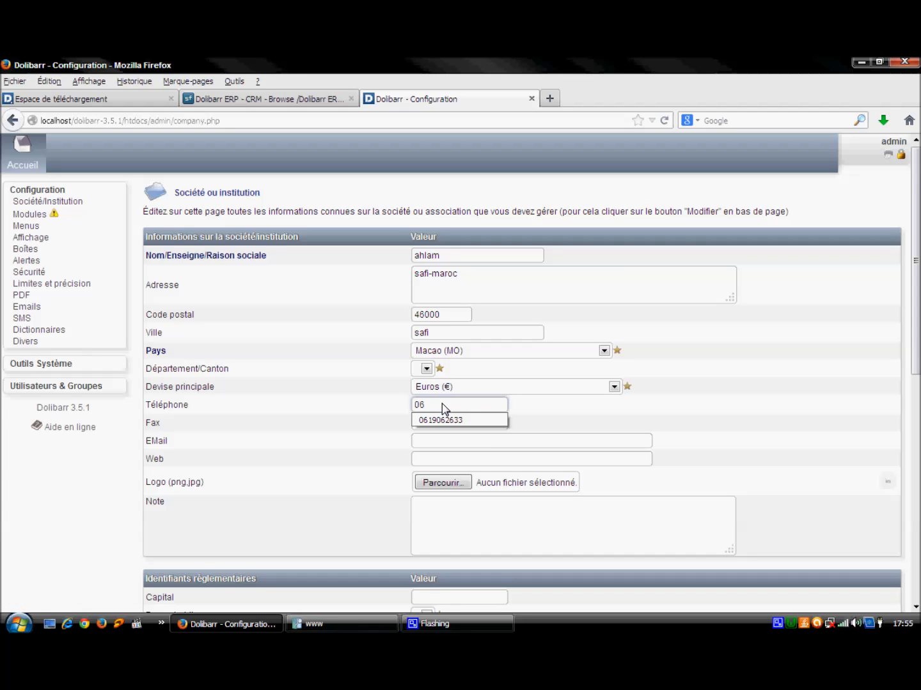
left_click(451, 421)
left_click(446, 424)
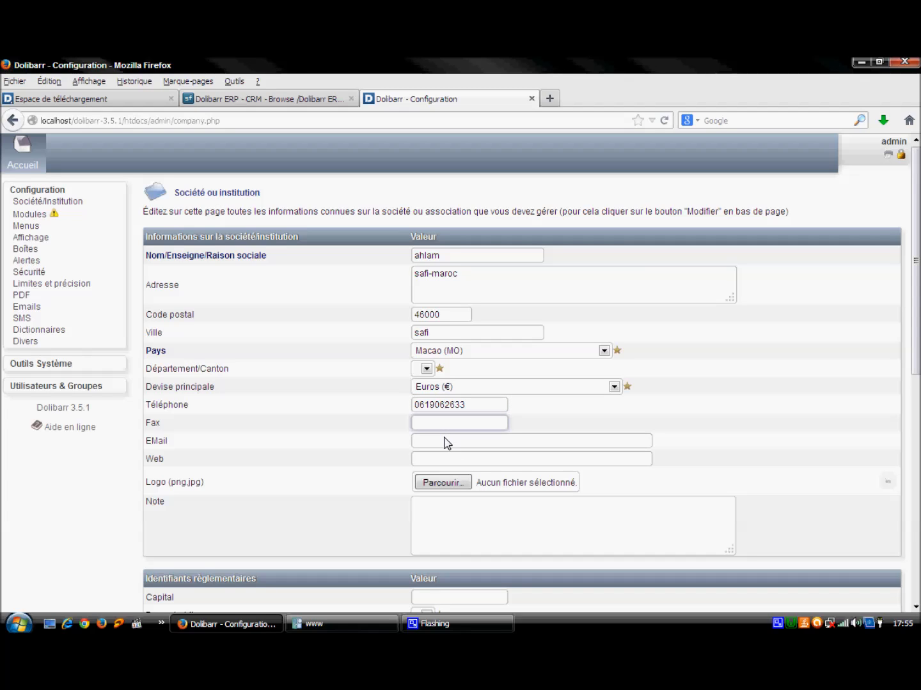
left_click(445, 438)
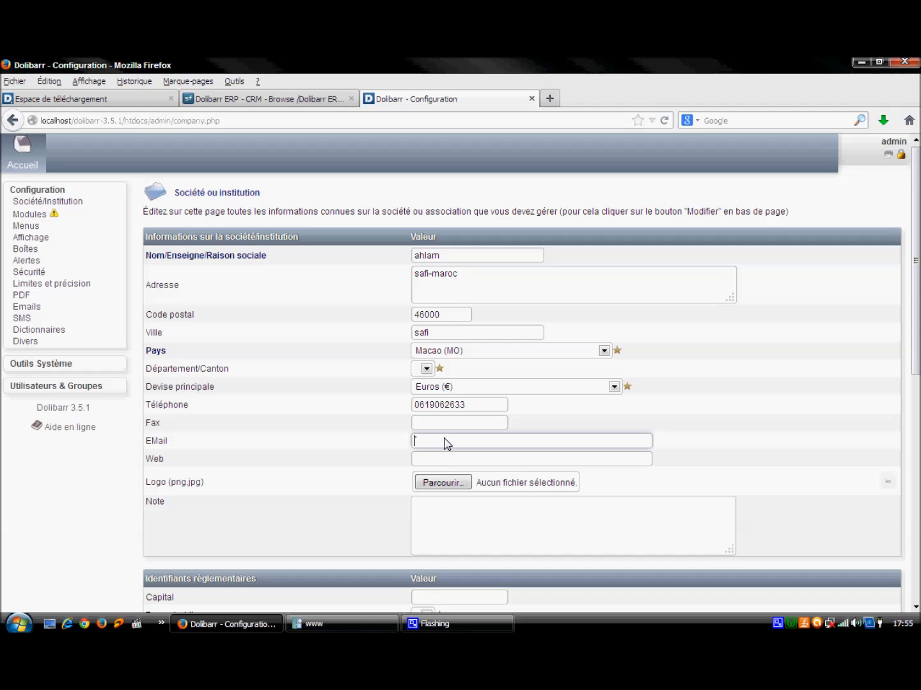
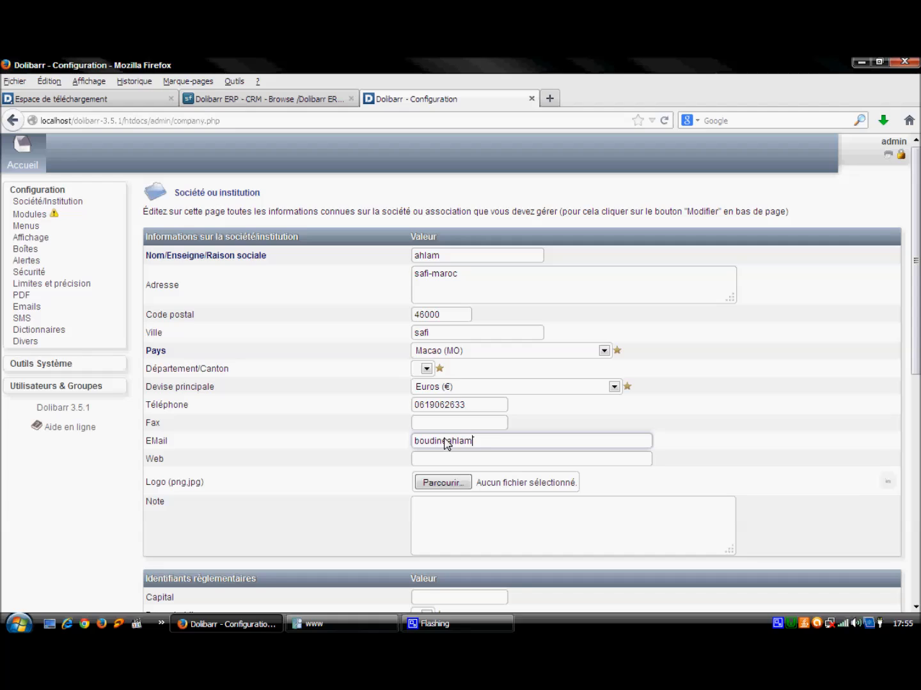
key("Tab")
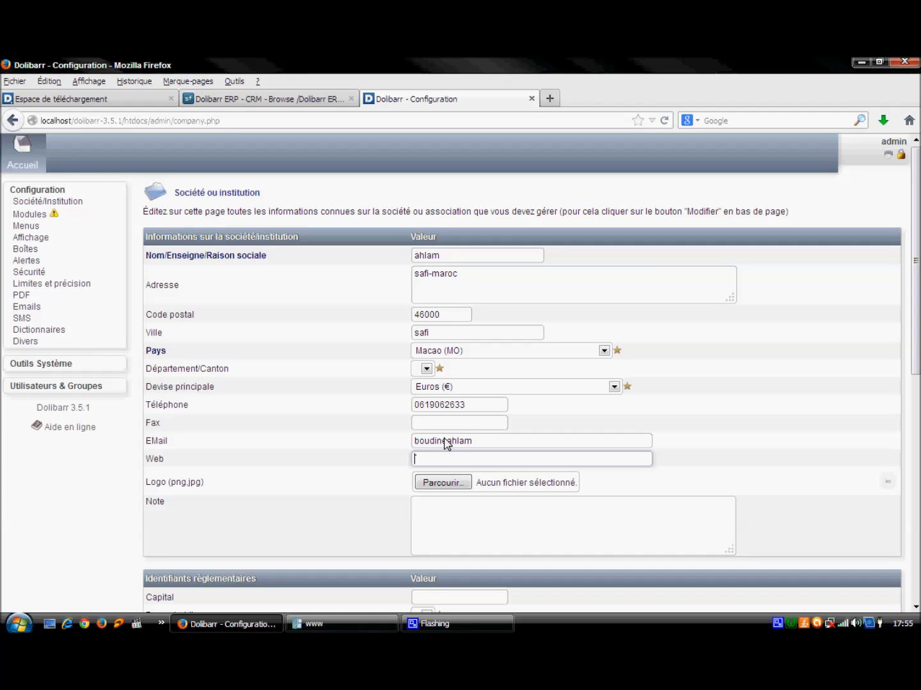
left_click(442, 441)
key("BackSpace")
key("BackSpace")
left_click(429, 464)
key("BackSpace")
key("BackSpace")
left_click(436, 441)
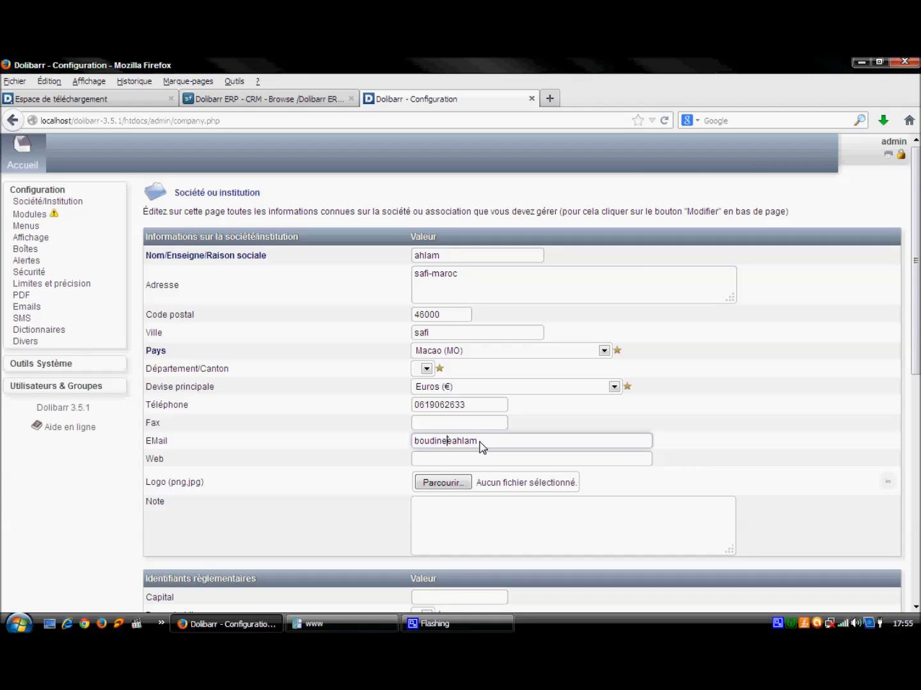
left_click(443, 483)
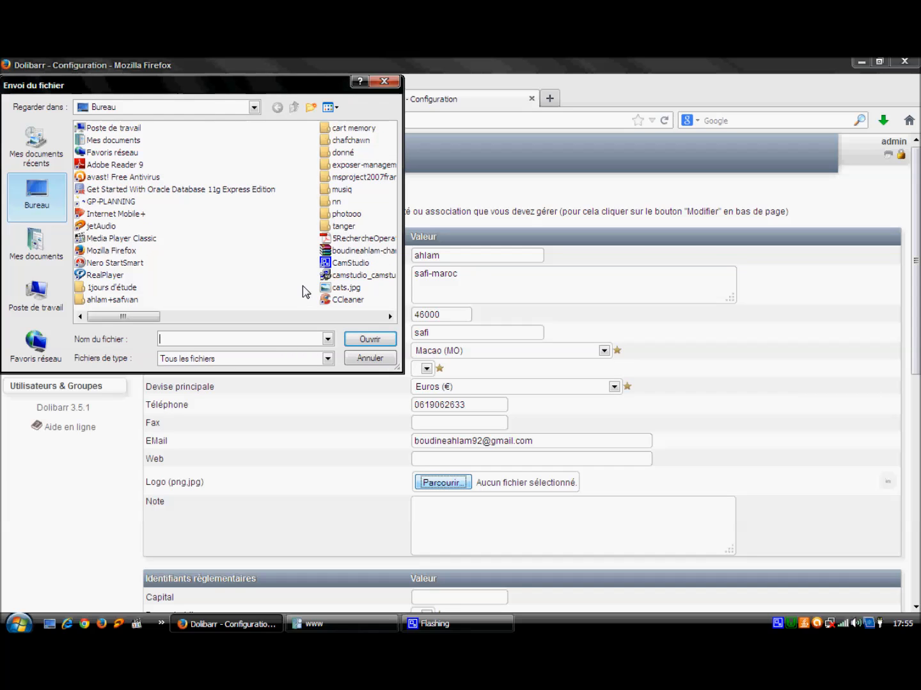
Step: Pick e74238e1ae641531fe6f787a8f746c7d.jpg from the thumbnail file view as the company logo
left_click(334, 108)
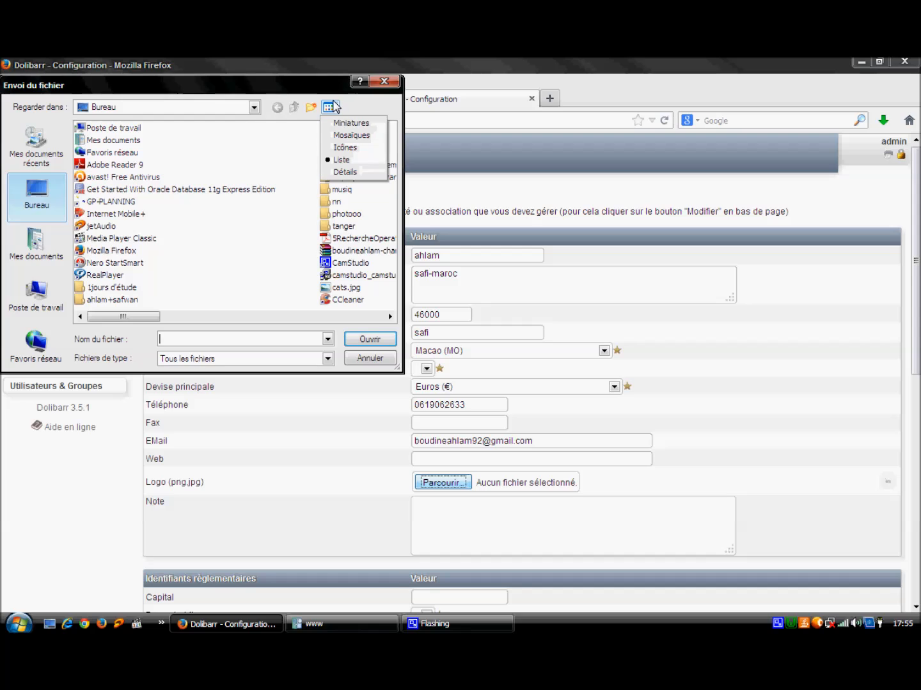
left_click(333, 126)
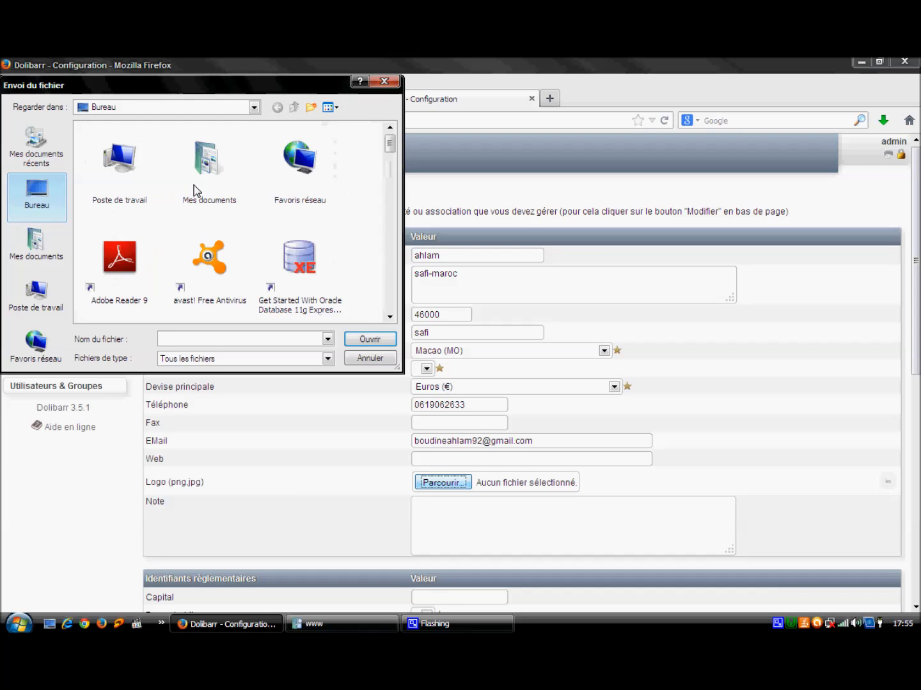
left_click_drag(392, 146, 392, 252)
left_click(216, 197)
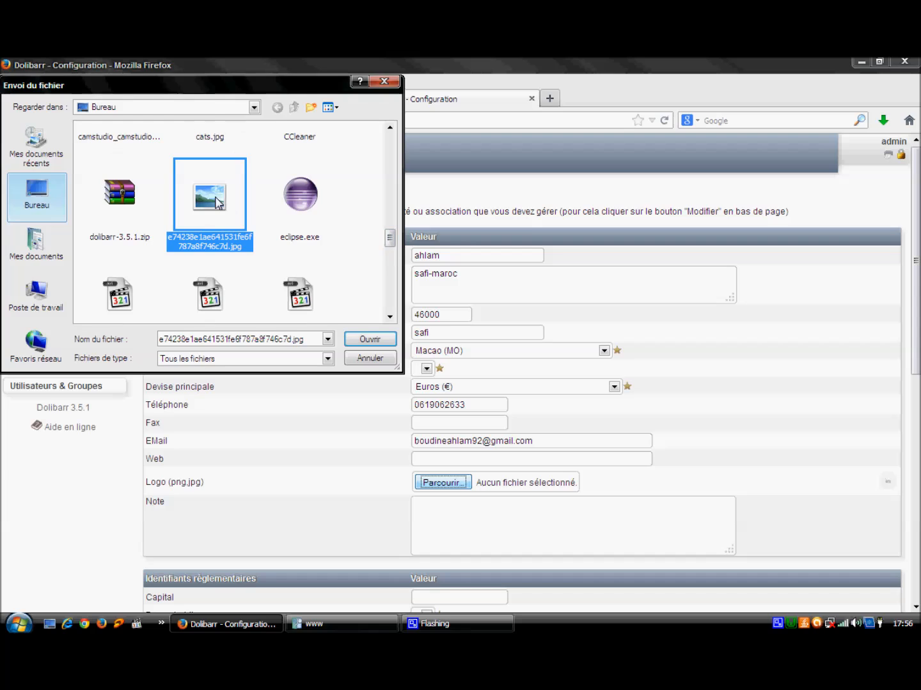
left_click(369, 341)
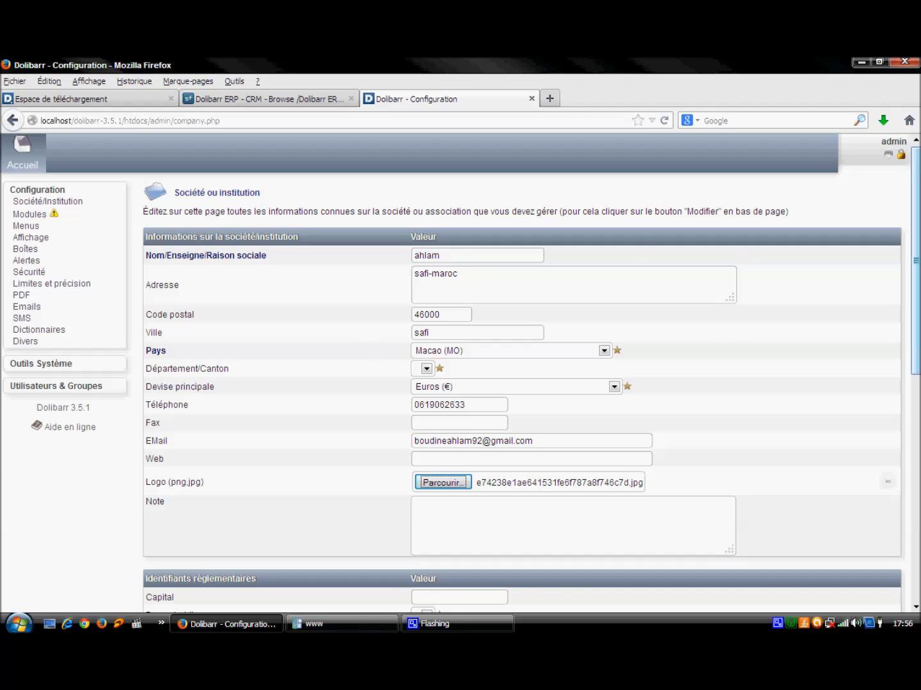
left_click_drag(920, 221, 917, 448)
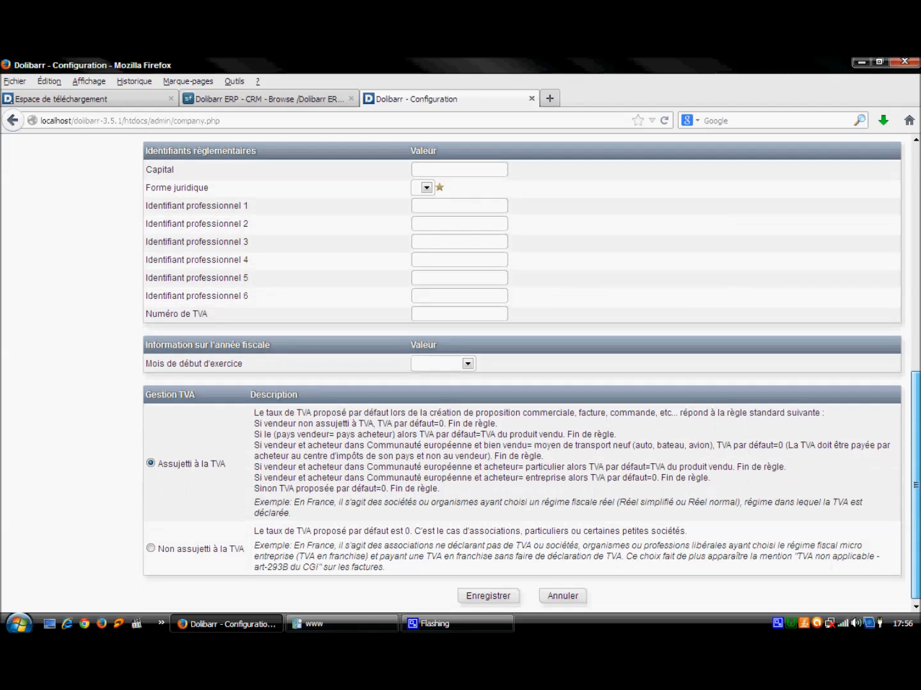
Step: Enter capital 10000 and professional identifiers 1111111, 222222, 333333, 444444 and 555555
right_click(778, 625)
left_click(798, 596)
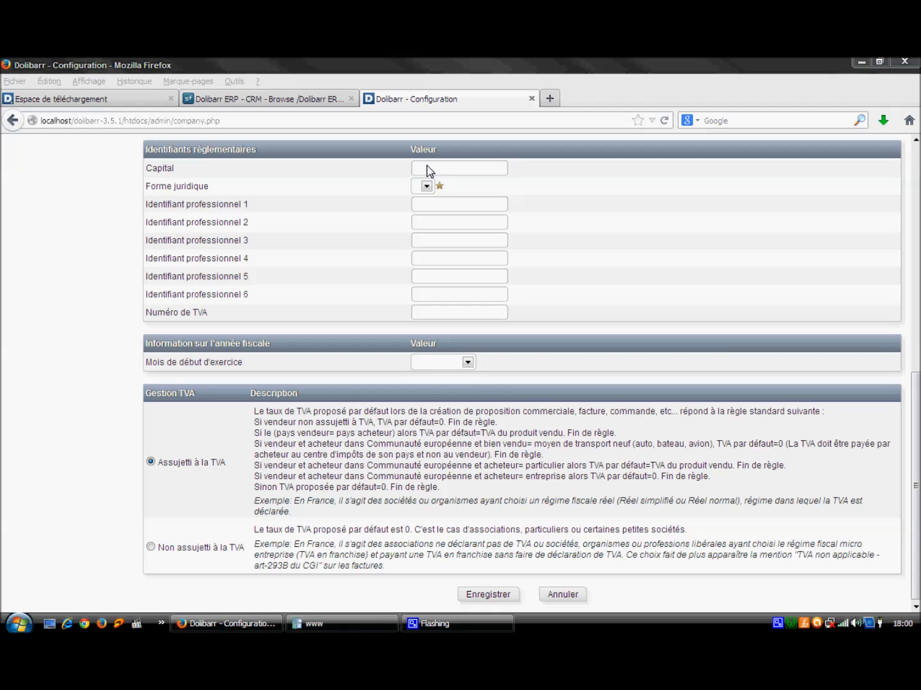
left_click(428, 169)
type("10000")
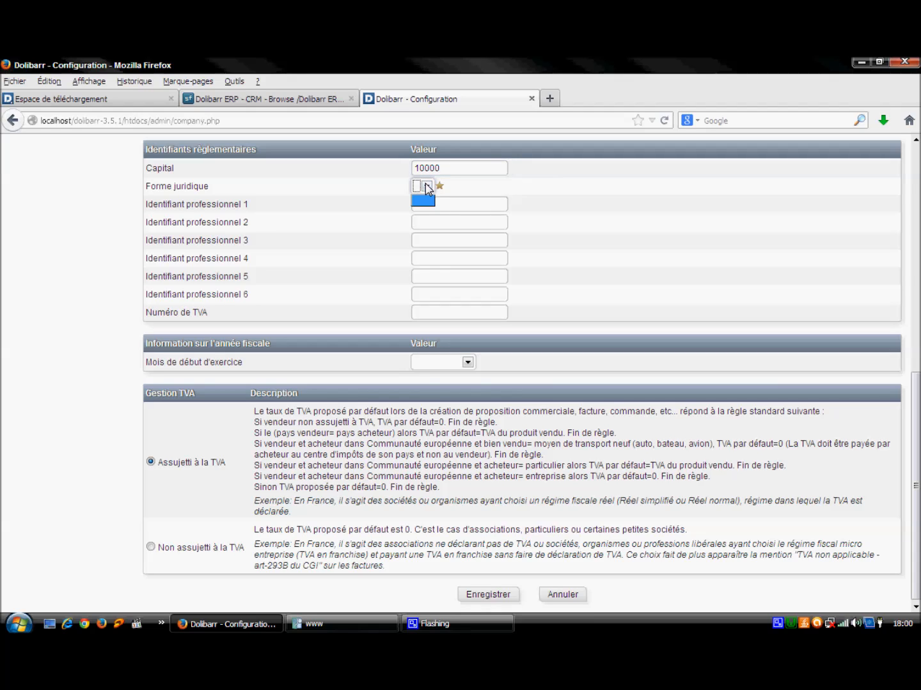
left_click(426, 187)
left_click(431, 206)
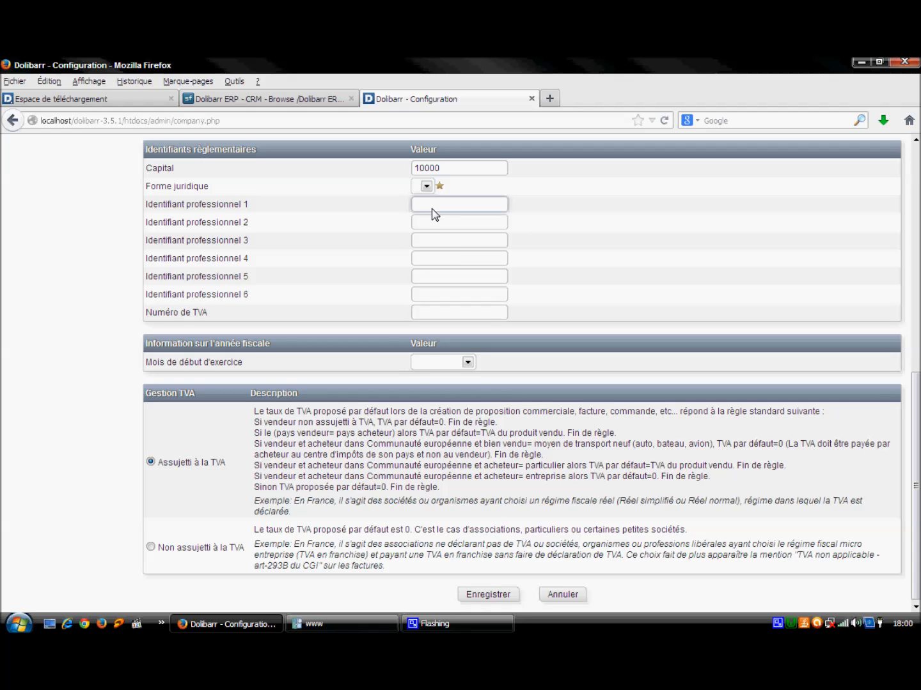
type("1111111")
left_click(449, 224)
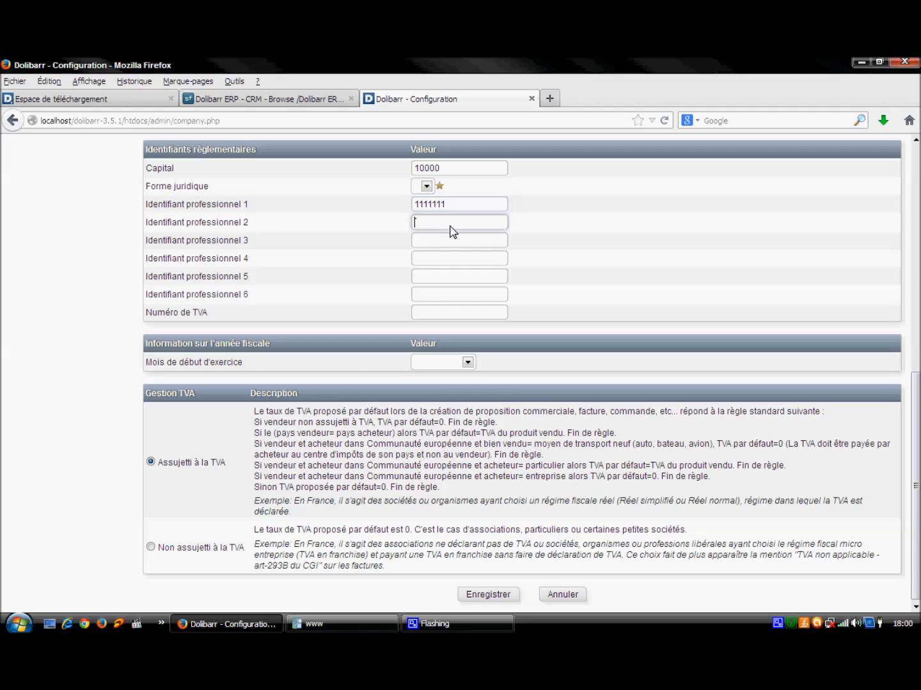
type("2222222")
key("BackSpace")
left_click(450, 241)
type("3333333")
key("BackSpace")
left_click(431, 261)
type("444444")
left_click(443, 282)
type("555555")
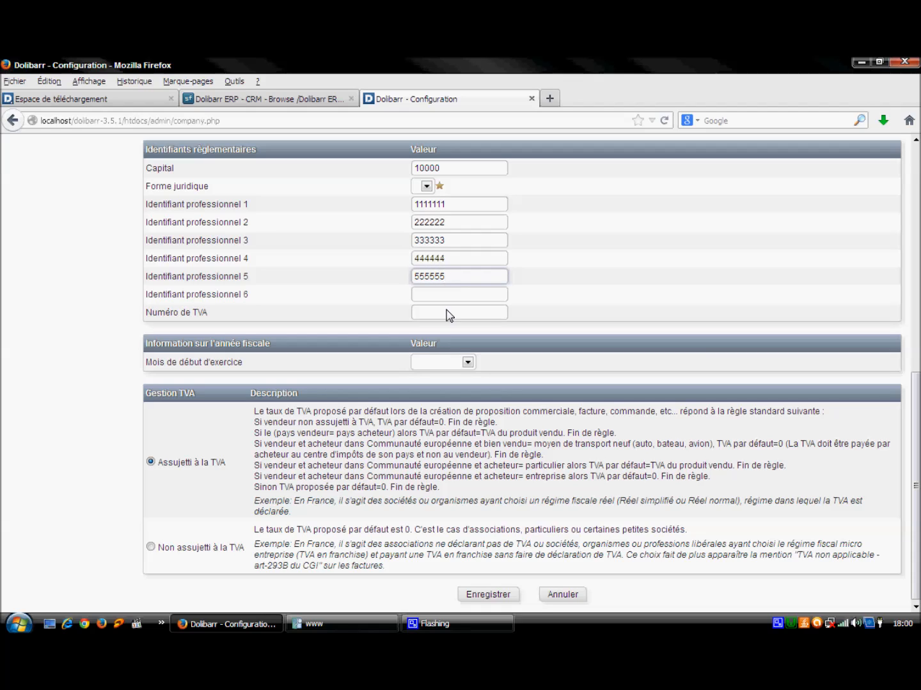
Step: Enter 666666 as identifier 6 and 20% as VAT number, then save the company details
left_click(443, 298)
type("666666")
left_click(440, 318)
type("2")
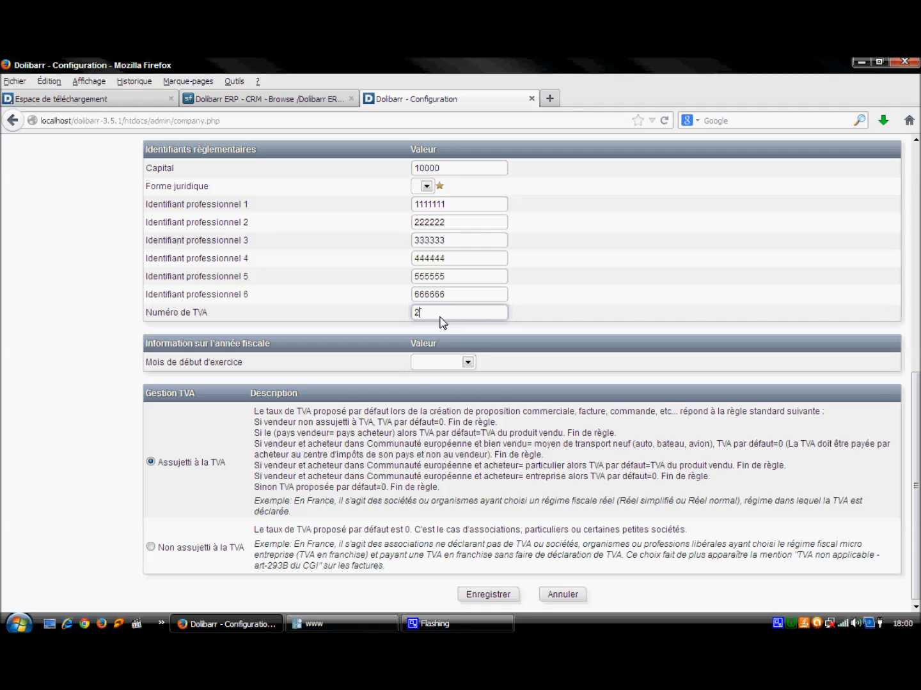
type("0%")
left_click(482, 598)
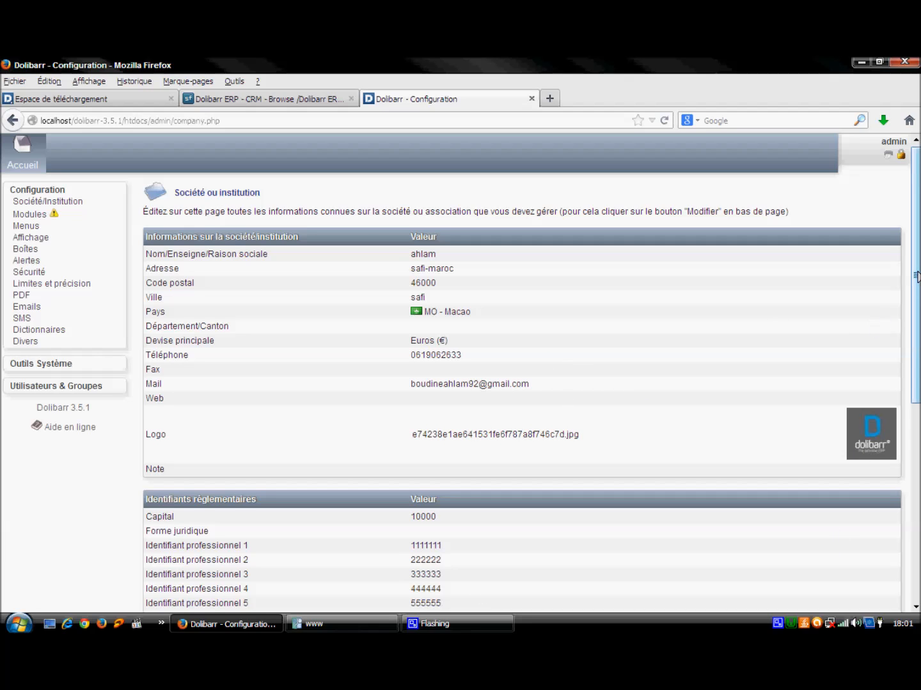
Step: Scroll through the saved company page to review the identifiers and the 20% VAT number
left_click_drag(914, 283, 915, 453)
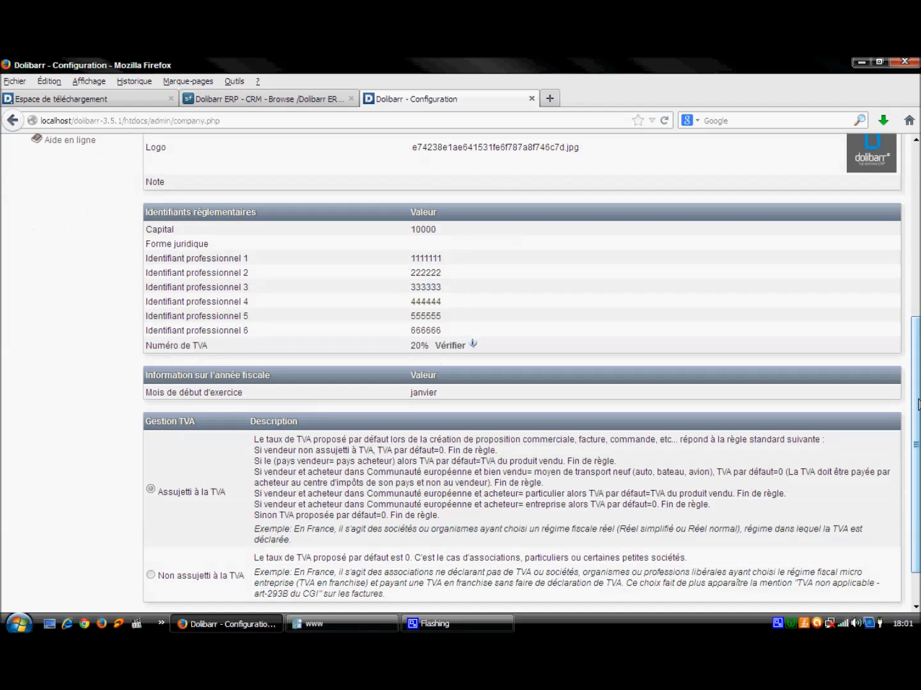
left_click_drag(918, 404, 916, 202)
right_click(778, 627)
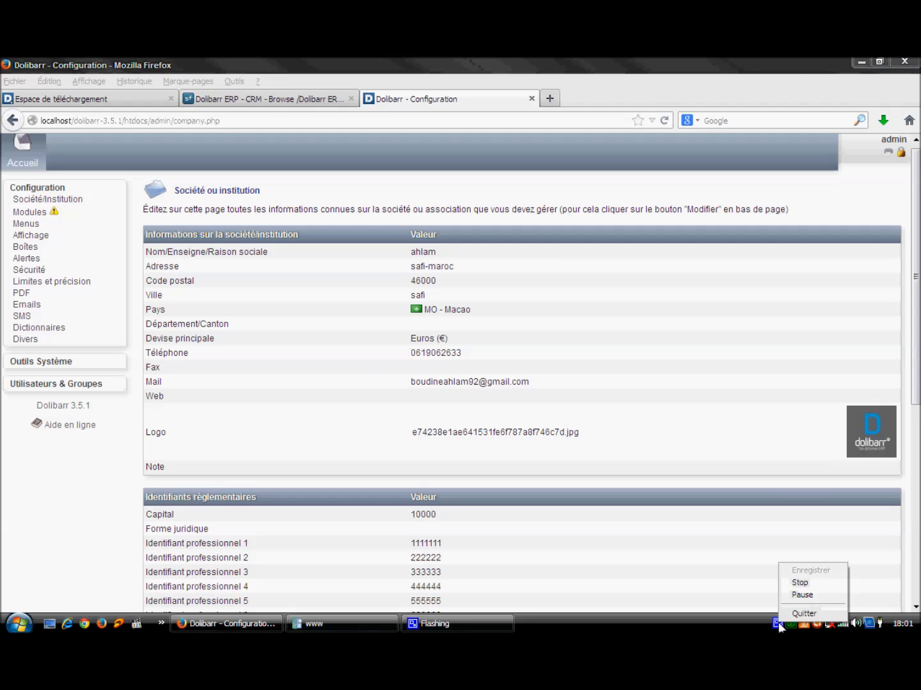
left_click(800, 597)
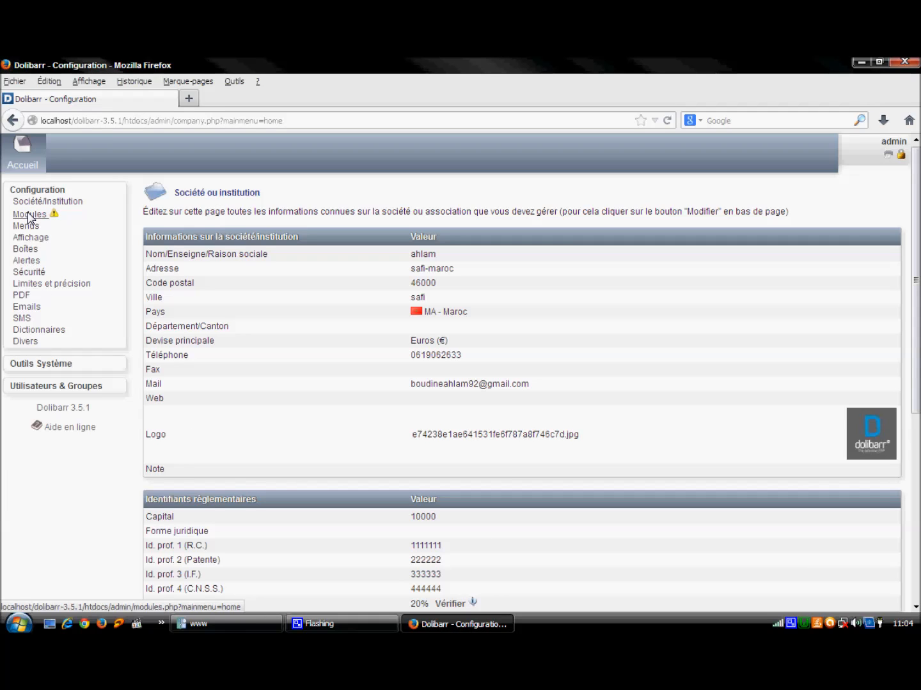
Step: On the Modules page, switch on Tiers, Propositions commerciales and Commandes clients
left_click(29, 215)
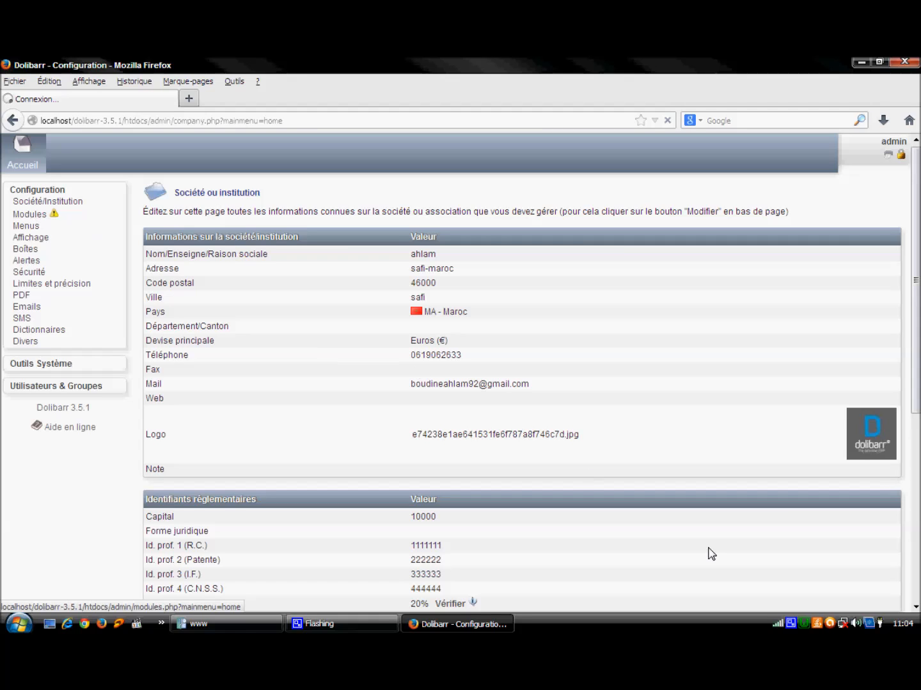
right_click(790, 621)
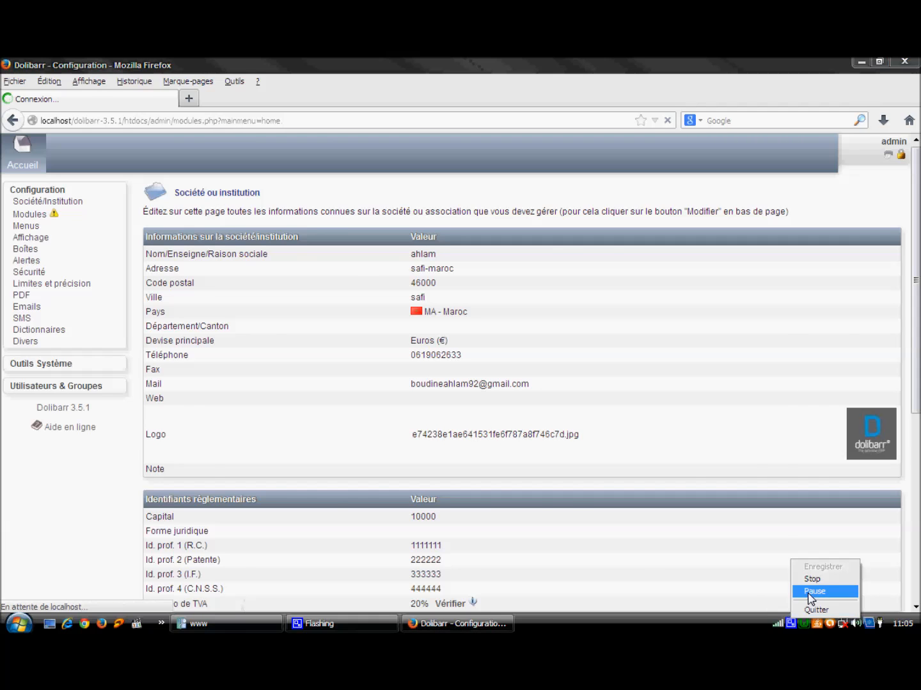
left_click(811, 591)
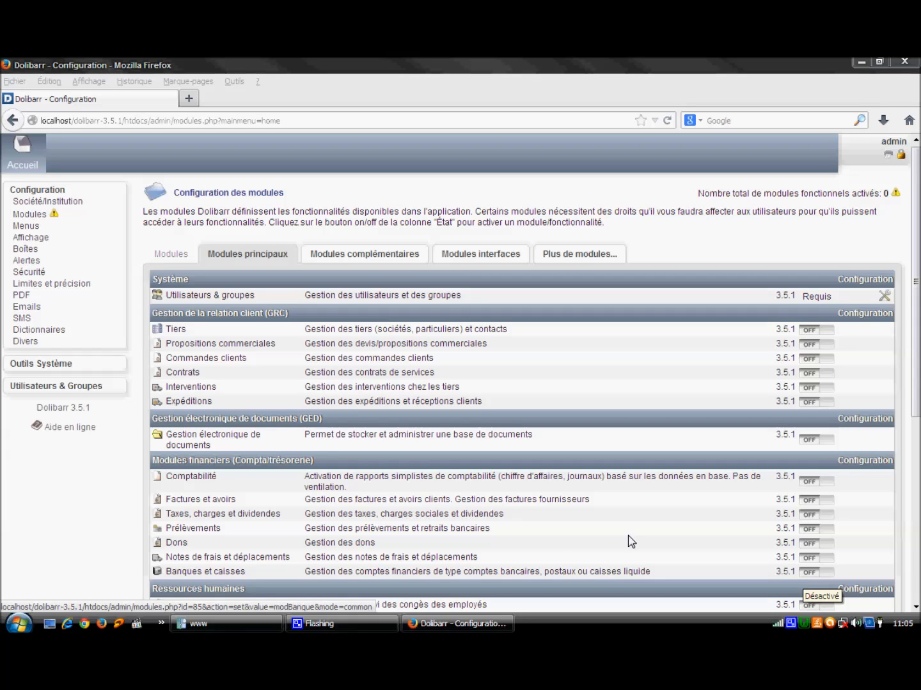
left_click(815, 337)
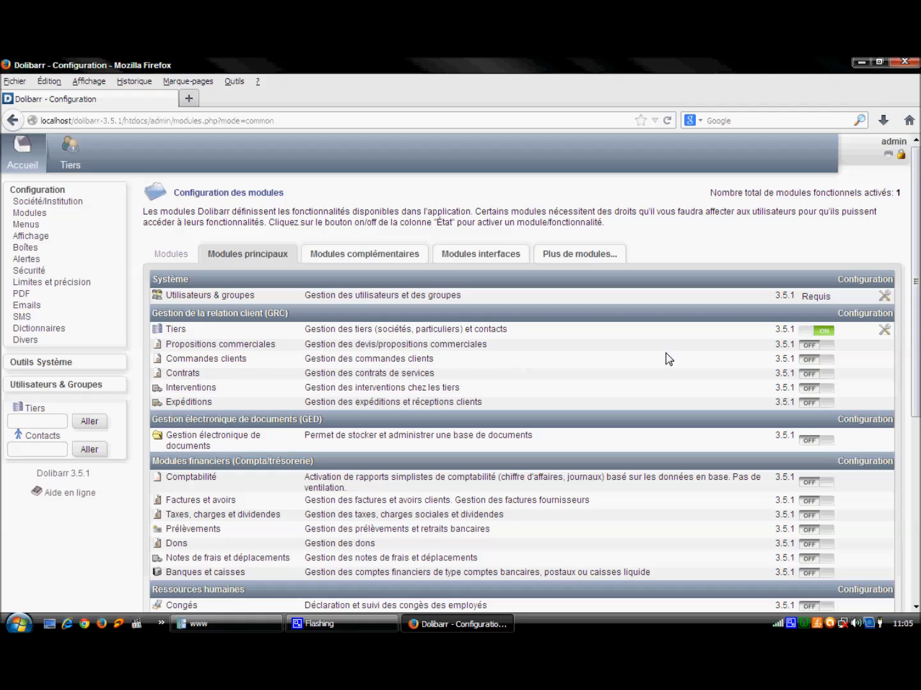
left_click(814, 349)
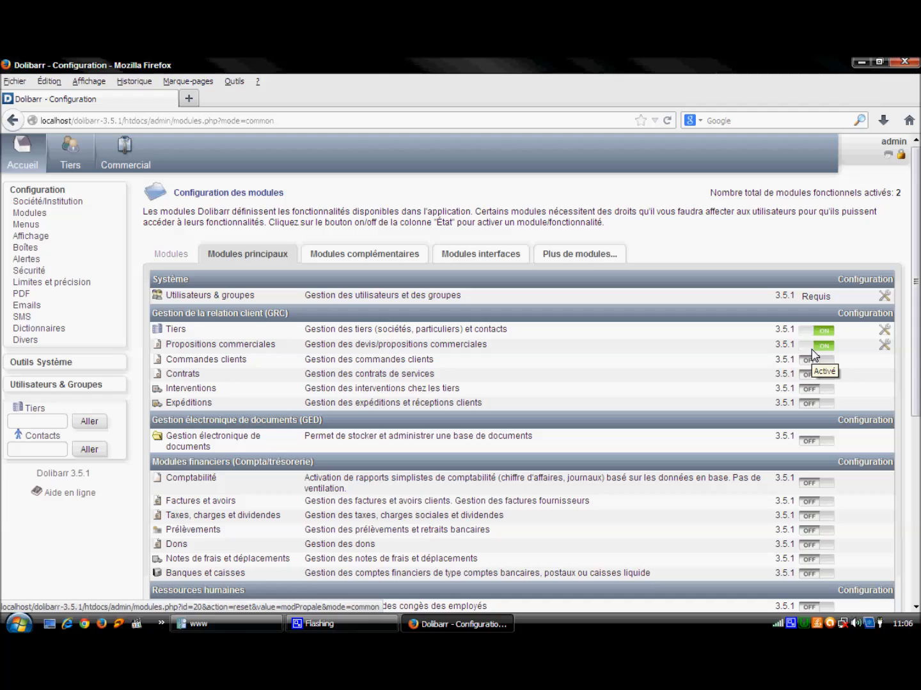
left_click(810, 362)
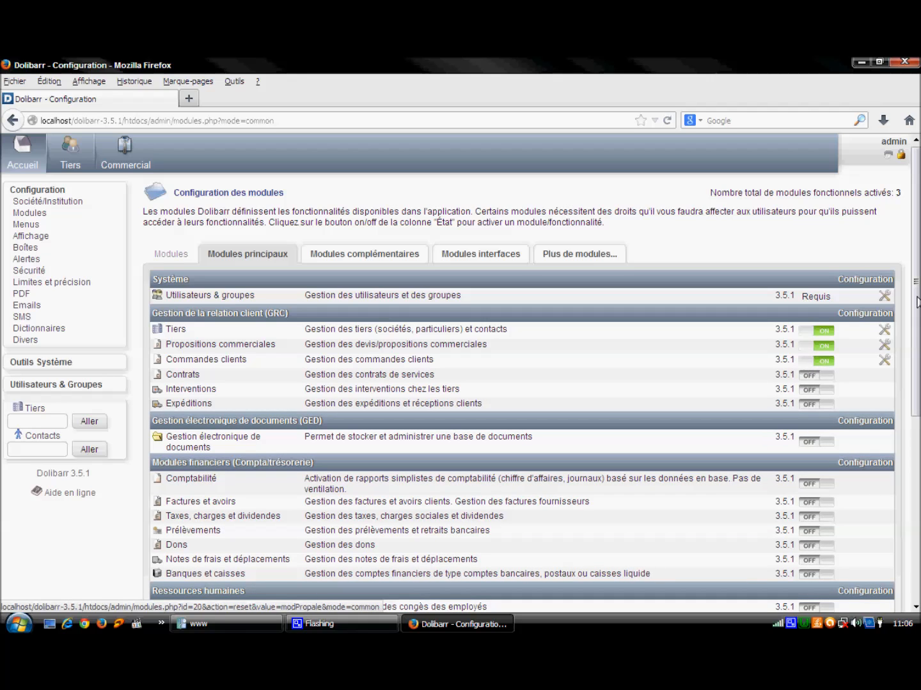
scroll(917, 300, "down", 3)
scroll(917, 301, "down", 2)
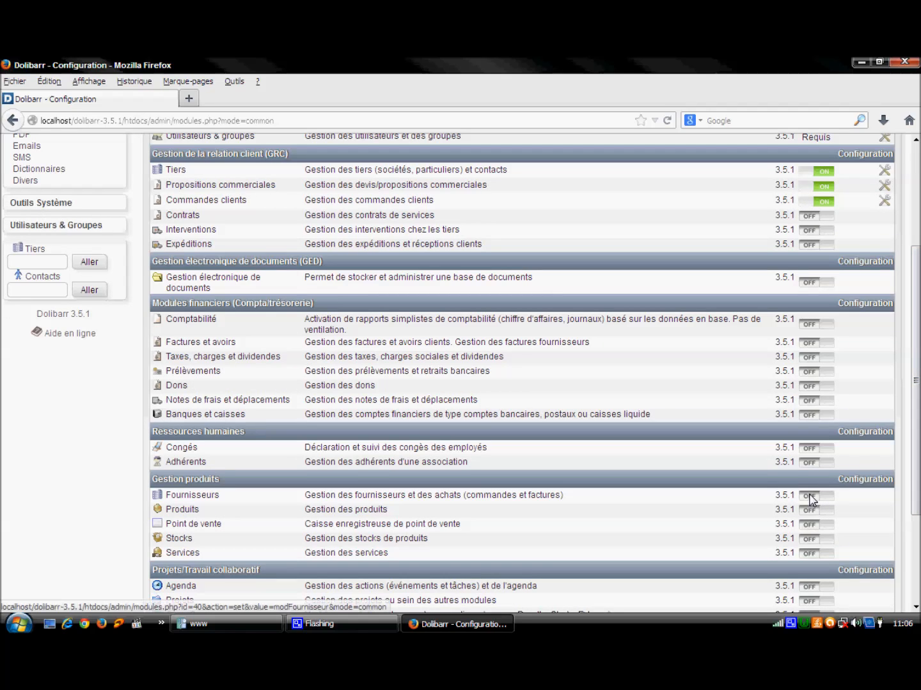
Step: Switch on the Fournisseurs and Produits modules, then return to the Accueil dashboard
left_click(810, 497)
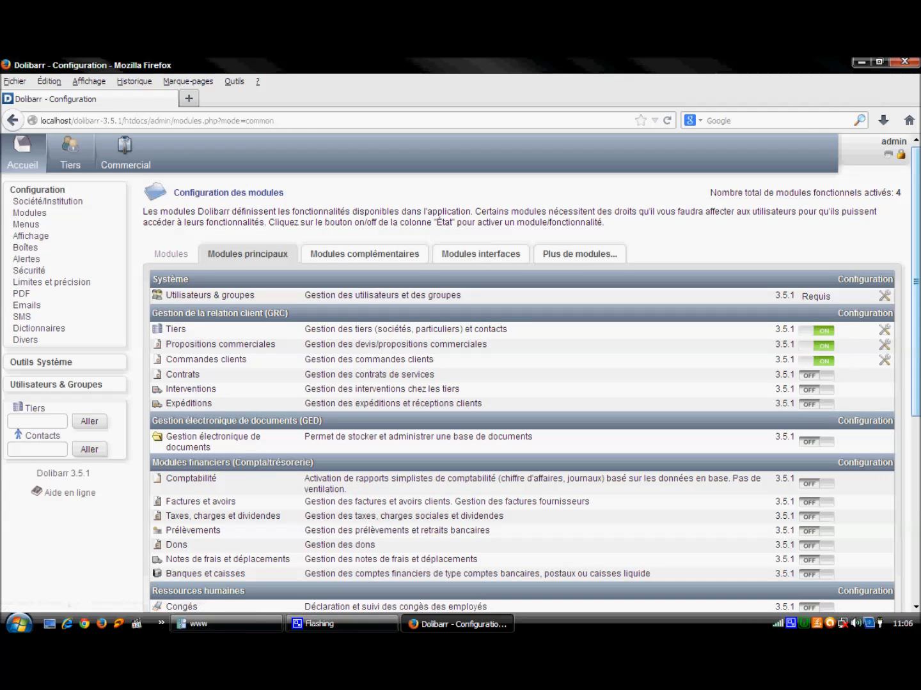
left_click_drag(918, 291, 918, 417)
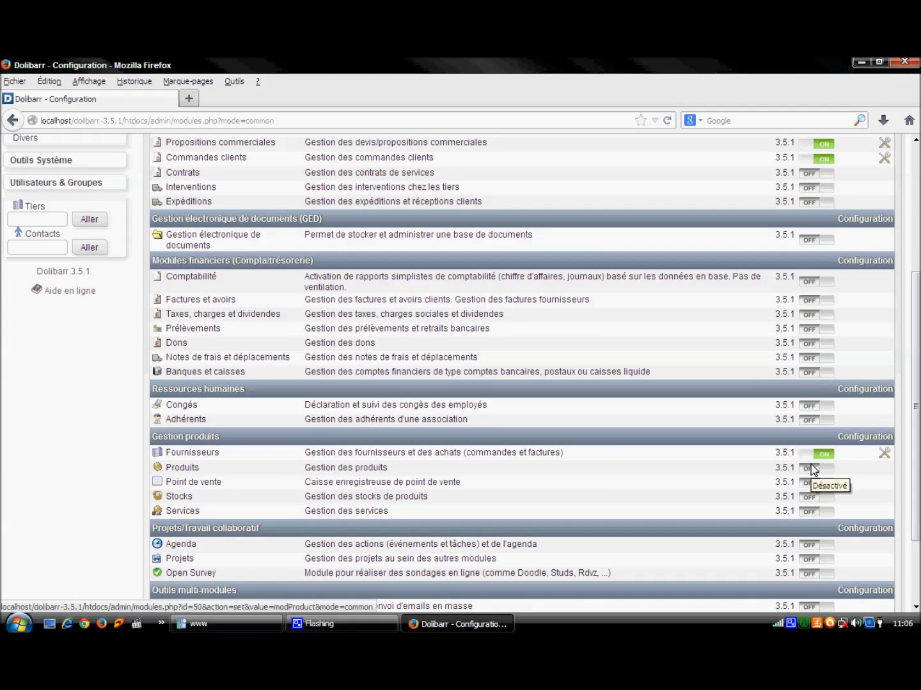
left_click(811, 470)
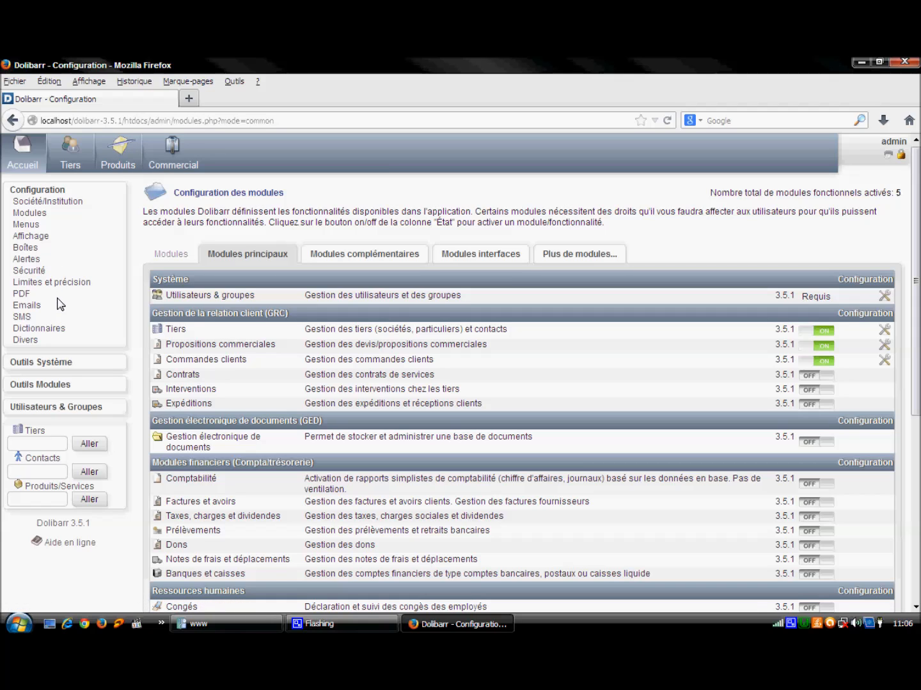
left_click(26, 152)
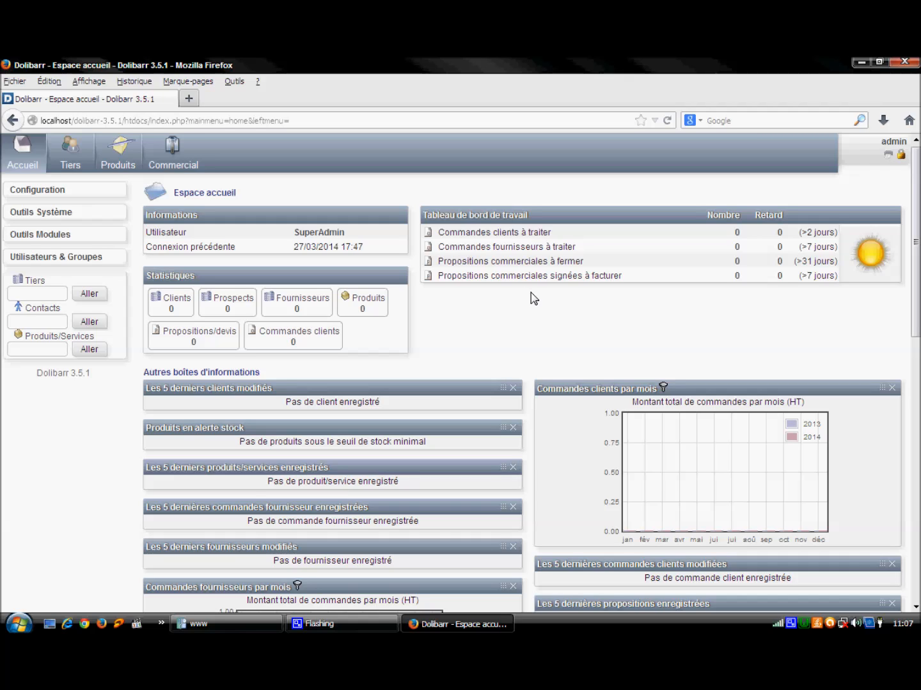
Step: Go to Utilisateurs & Groupes and open a blank Nouvel utilisateur form
right_click(794, 625)
left_click(815, 596)
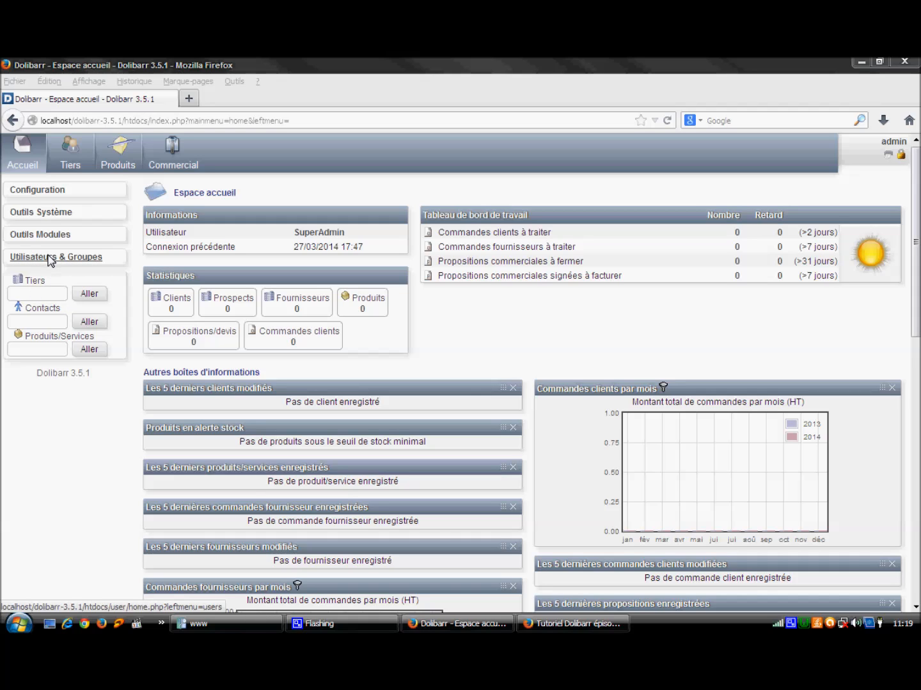
left_click(50, 260)
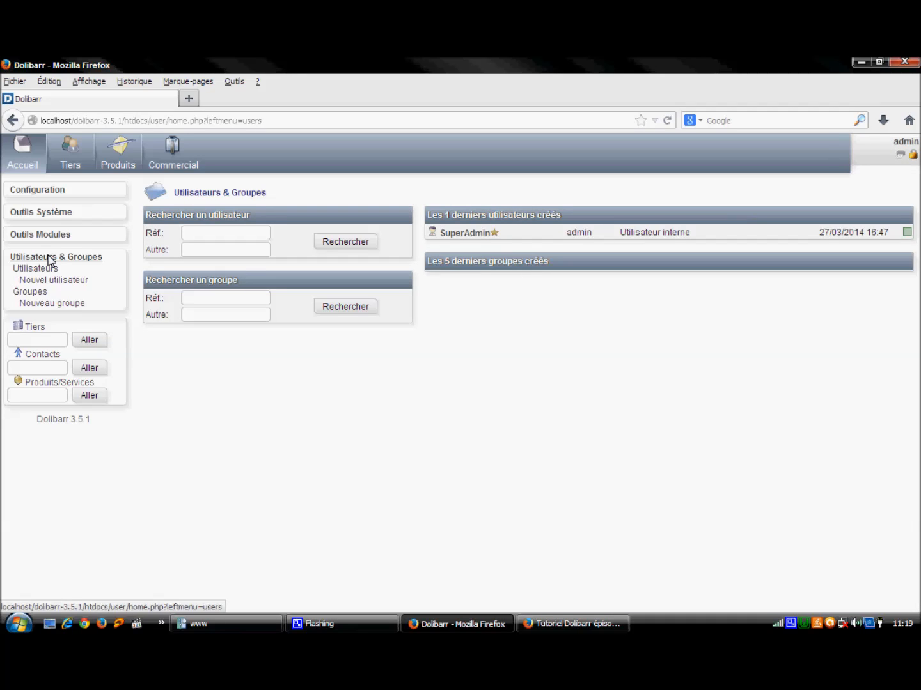
left_click(51, 282)
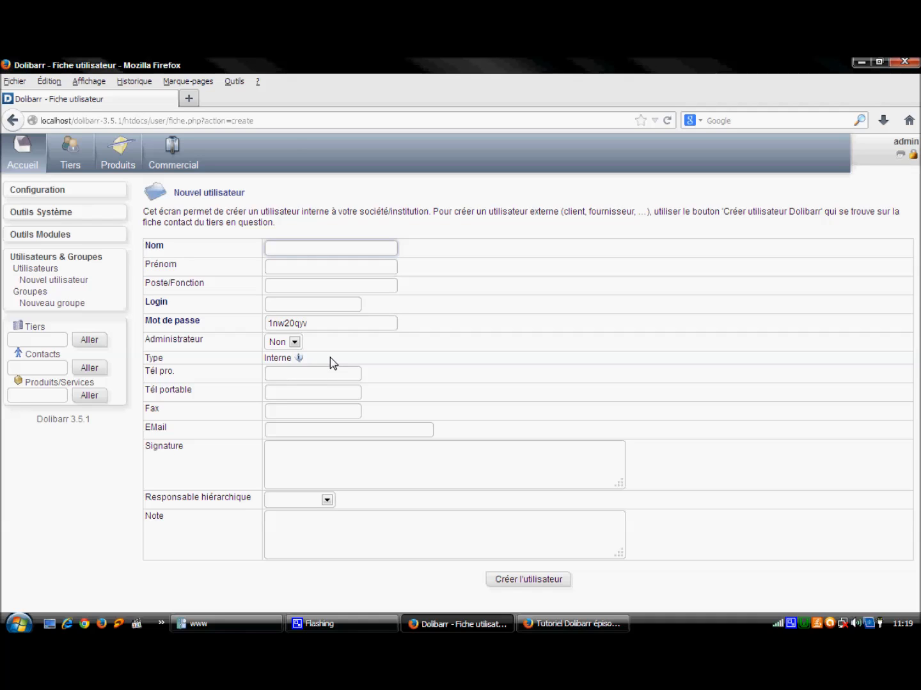
Step: Fill in the new user's Nom and Login fields
left_click(168, 252)
left_click_drag(168, 252, 148, 252)
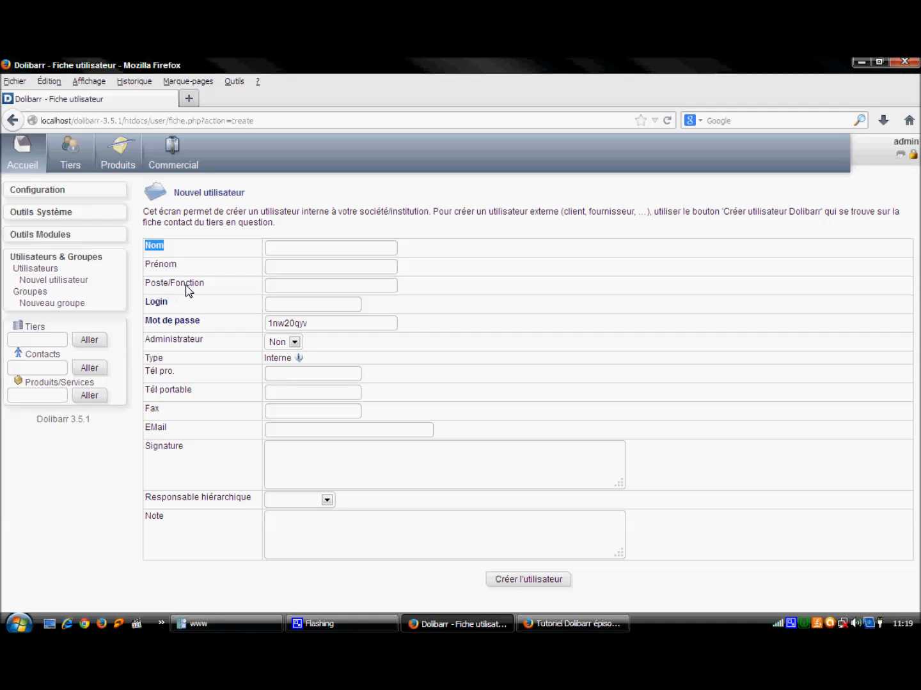
left_click(291, 252)
type("ahlam")
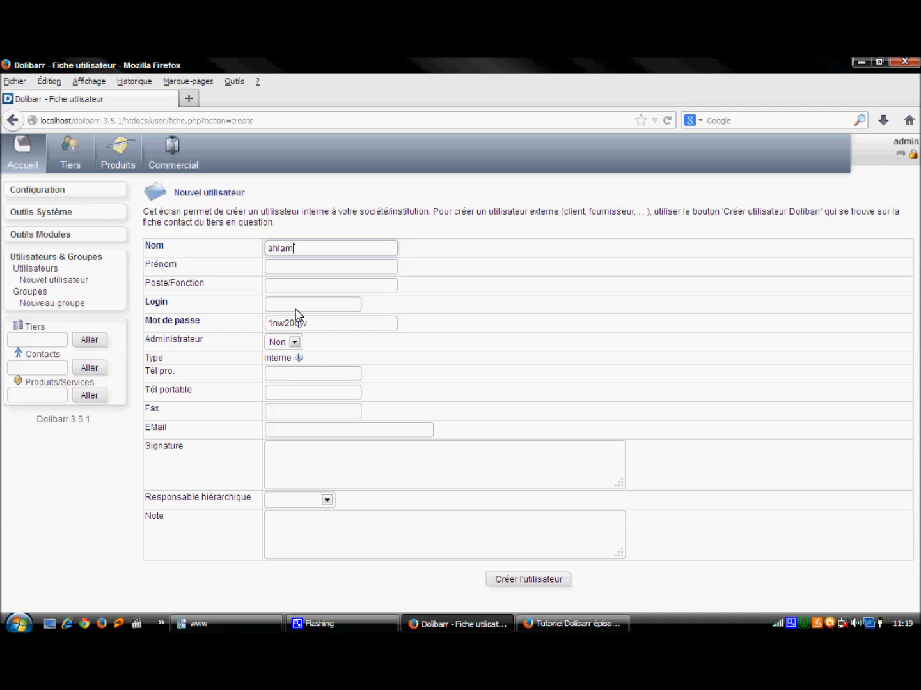
left_click(295, 310)
type("ahlam")
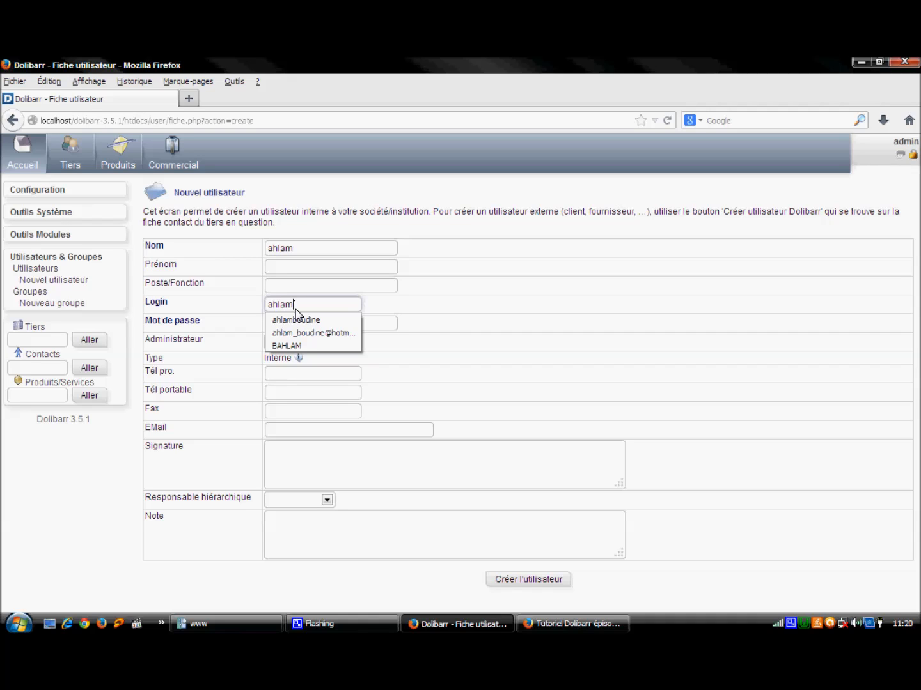
Step: Replace the generated password with a custom one, keep Administrateur at Non, and create the user
left_click(380, 327)
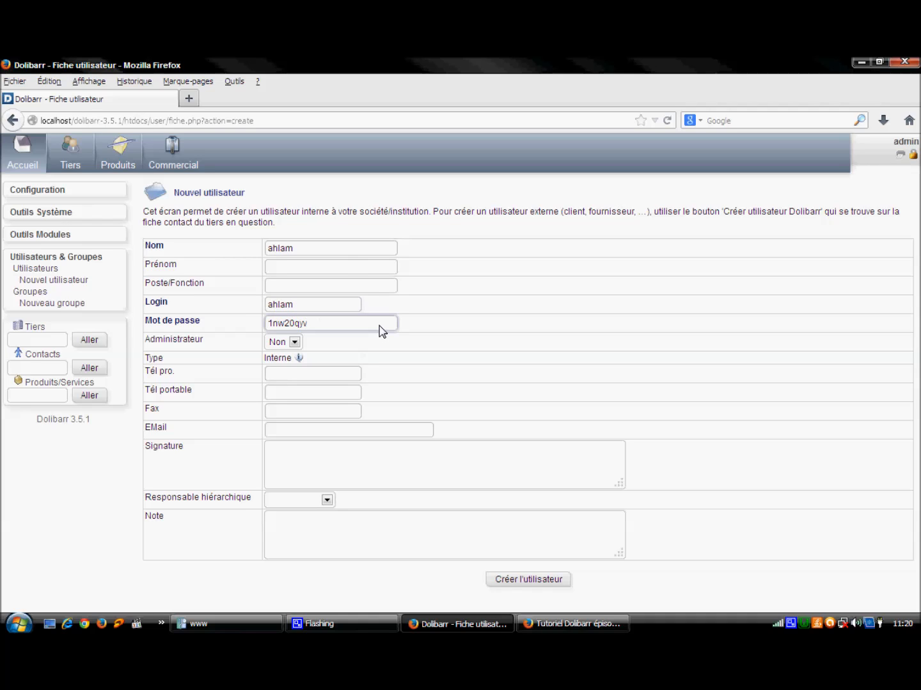
key("BackSpace")
key("BackSpace")
key("BackSpace")
key("BackSpace")
key("BackSpace")
key("BackSpace")
key("BackSpace")
key("BackSpace")
type("12345")
left_click(295, 344)
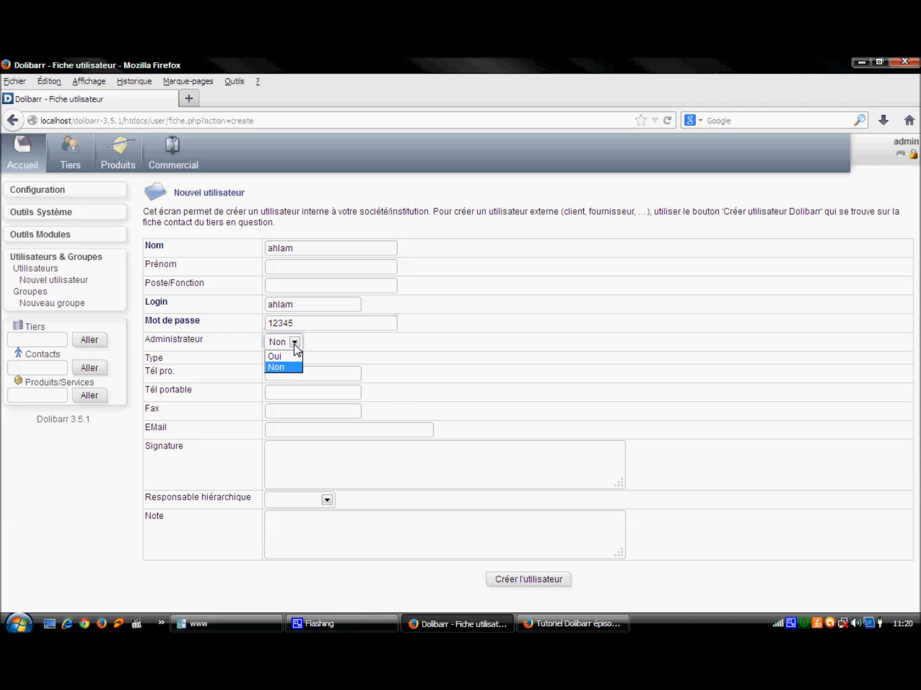
left_click(295, 346)
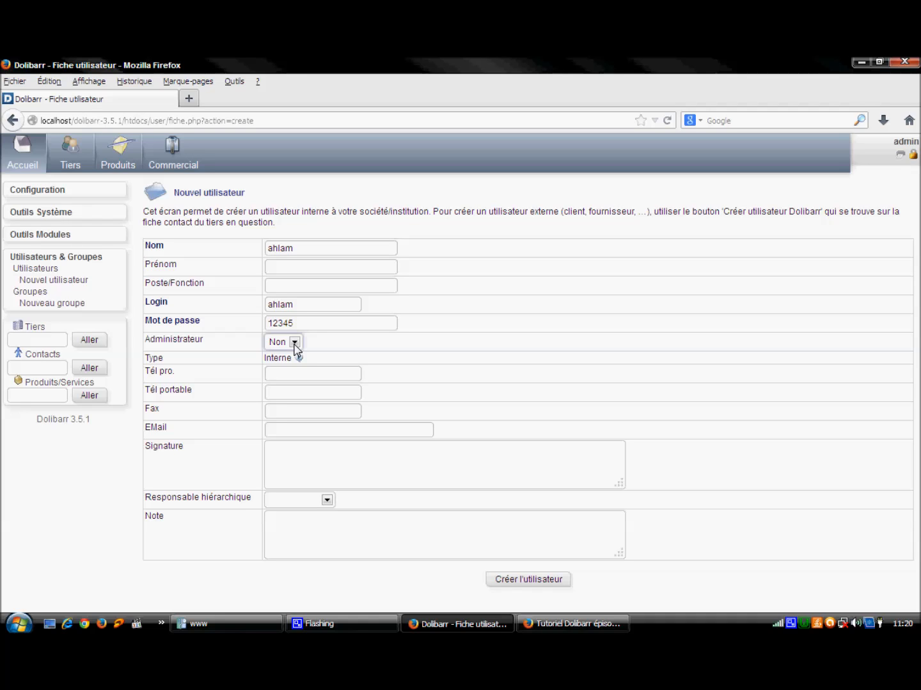
left_click(538, 580)
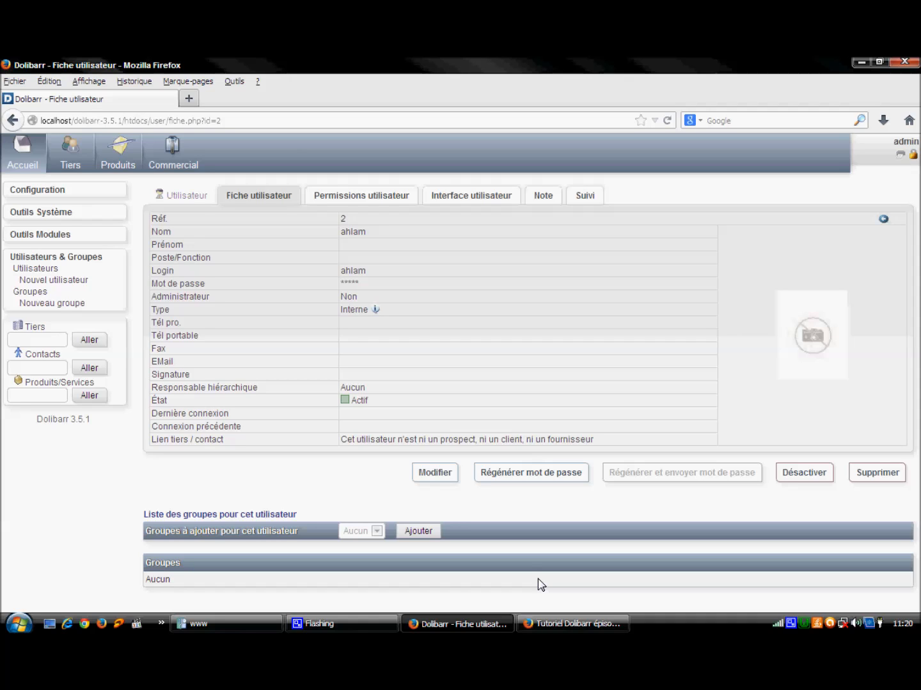
Step: Grant the user Consulter rights on customer orders, suppliers, products, proposals and third parties
left_click(380, 201)
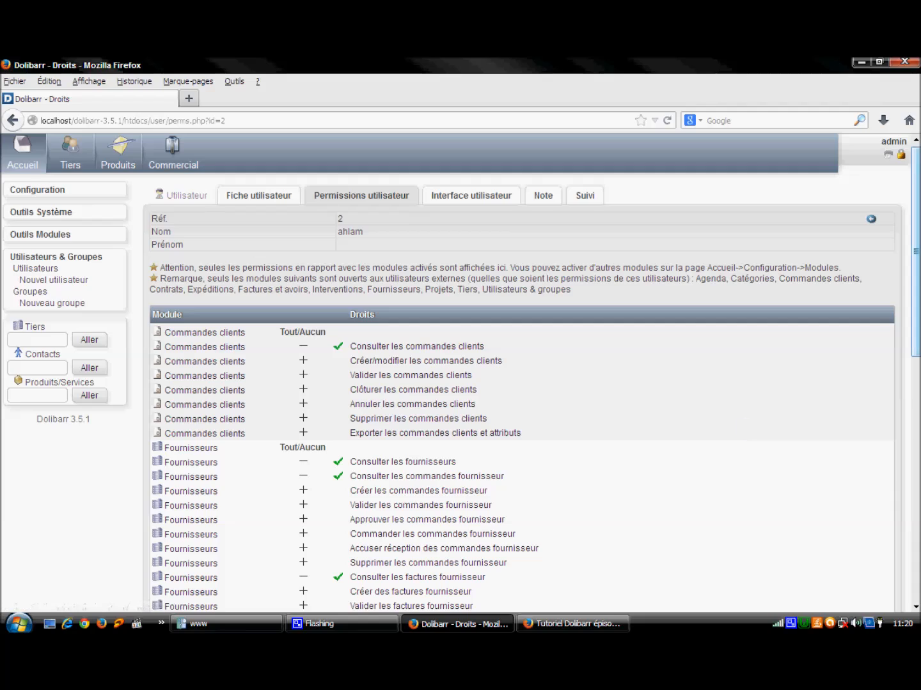
left_click_drag(916, 251, 915, 282)
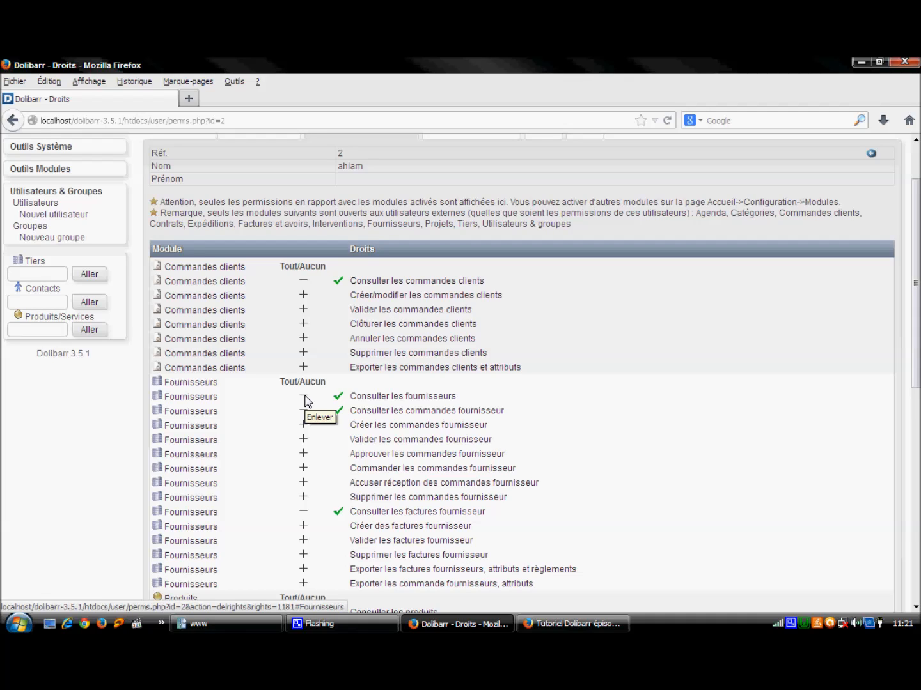
left_click_drag(918, 237, 918, 341)
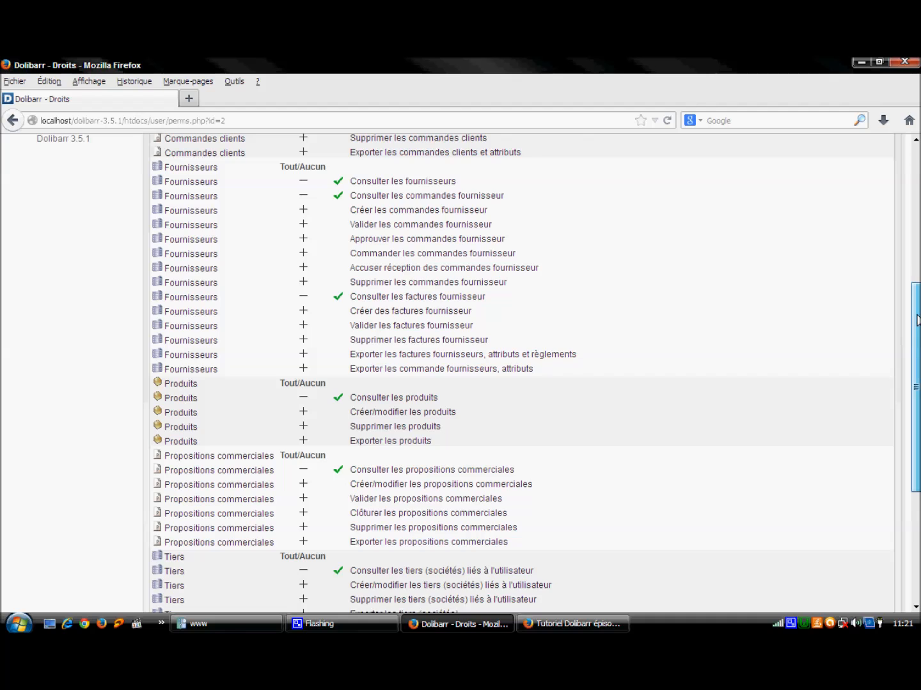
scroll(917, 320, "up", 3)
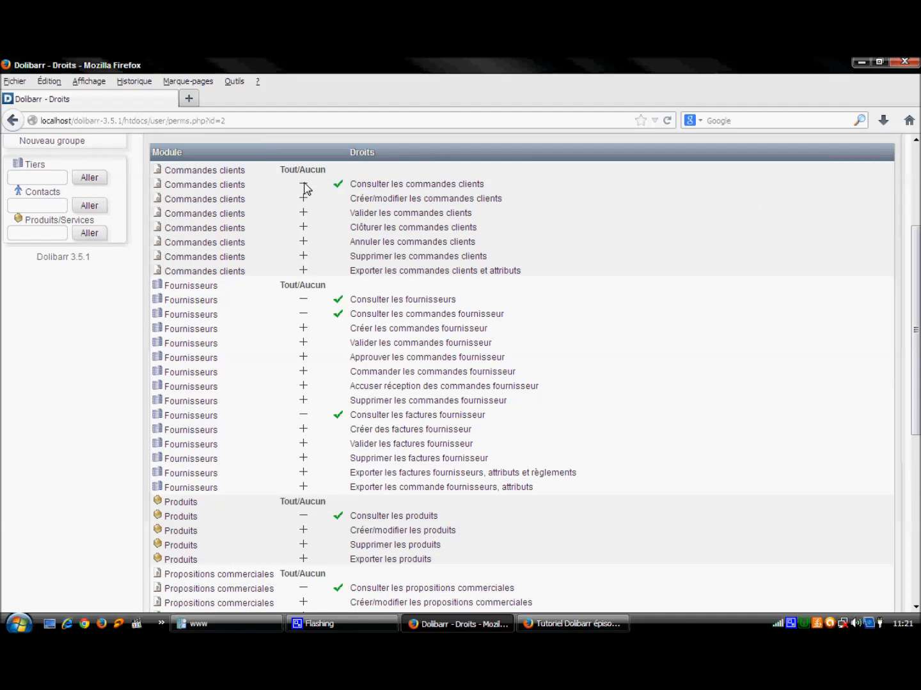
Step: Revoke order, supplier, product, proposal, all-third-party, contact and own-profile rights, keeping only linked third parties
left_click(303, 186)
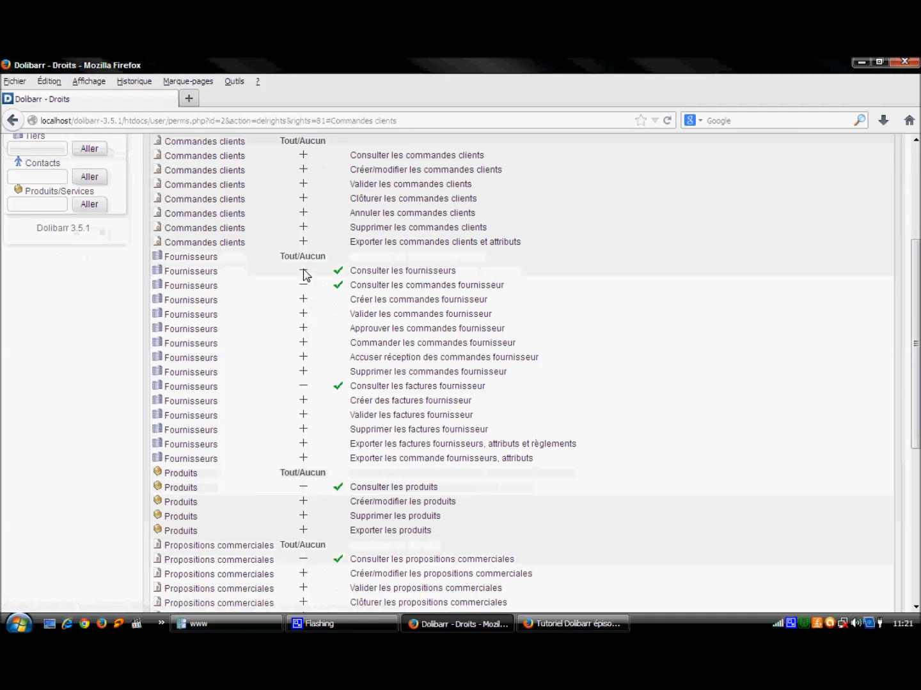
left_click(304, 275)
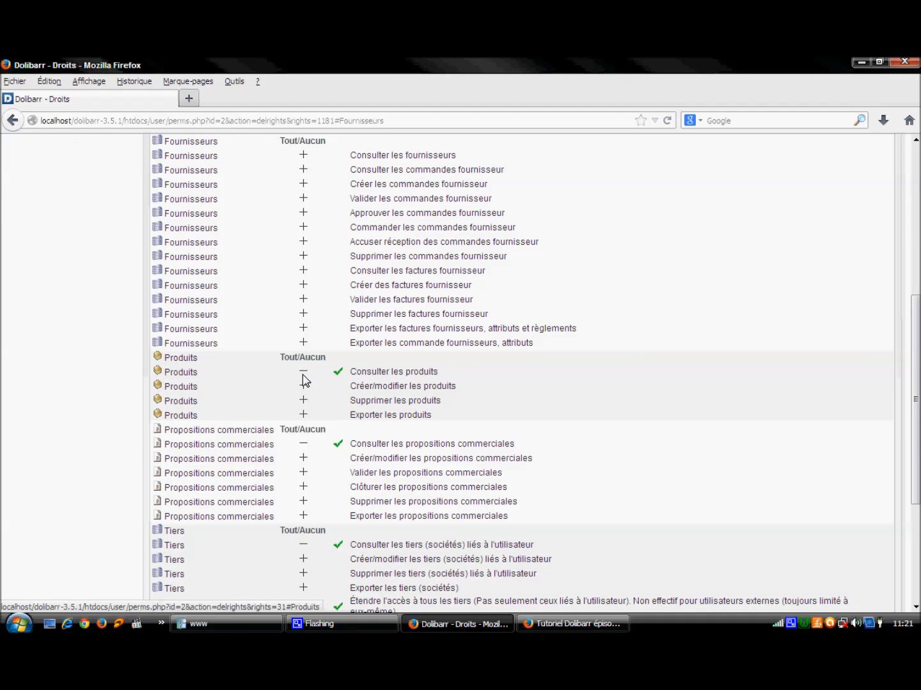
left_click(304, 375)
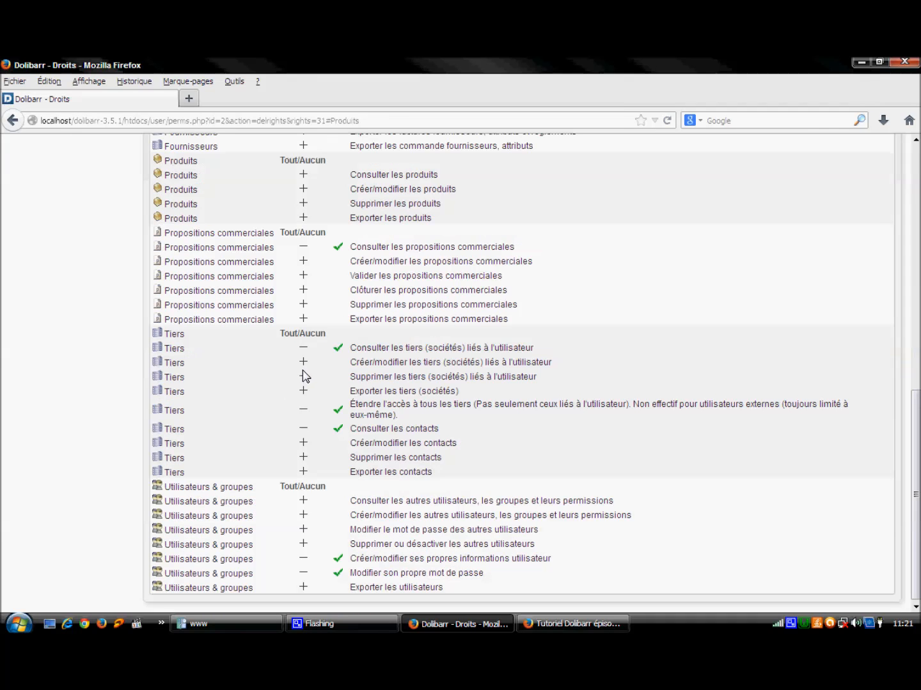
left_click(304, 250)
left_click(304, 413)
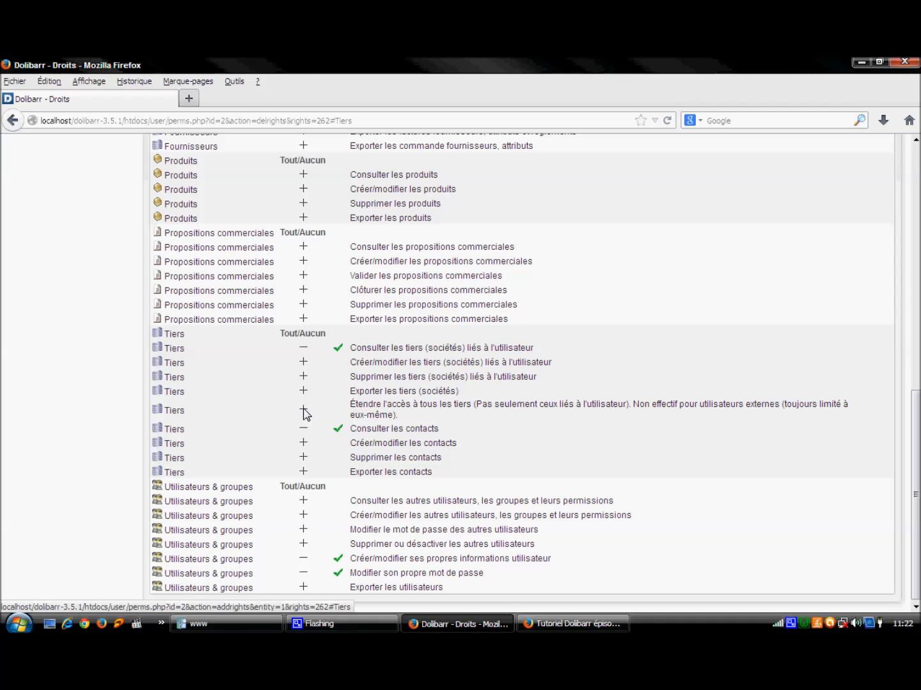
left_click(304, 430)
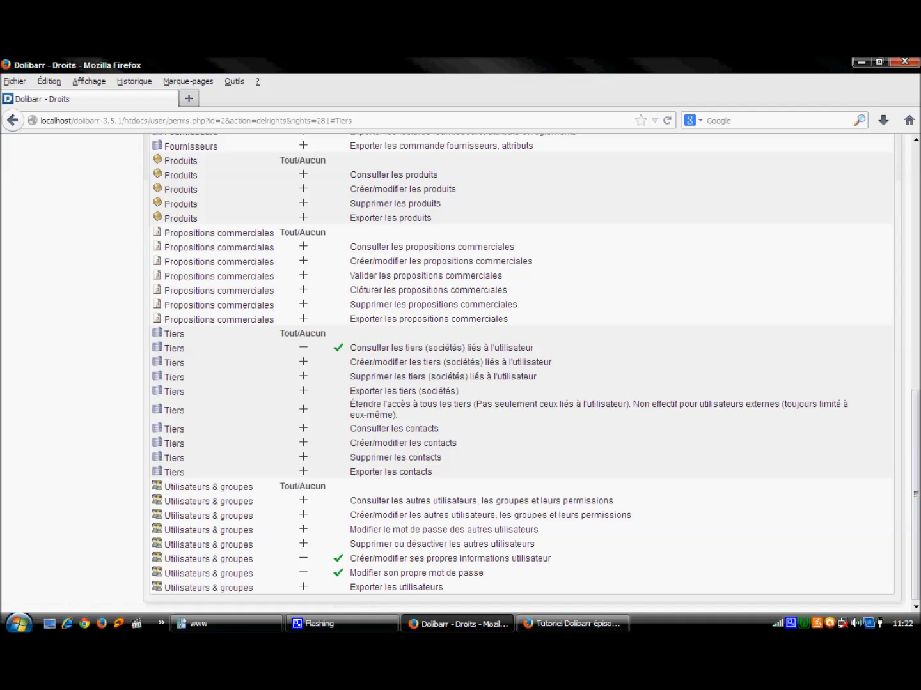
left_click(306, 560)
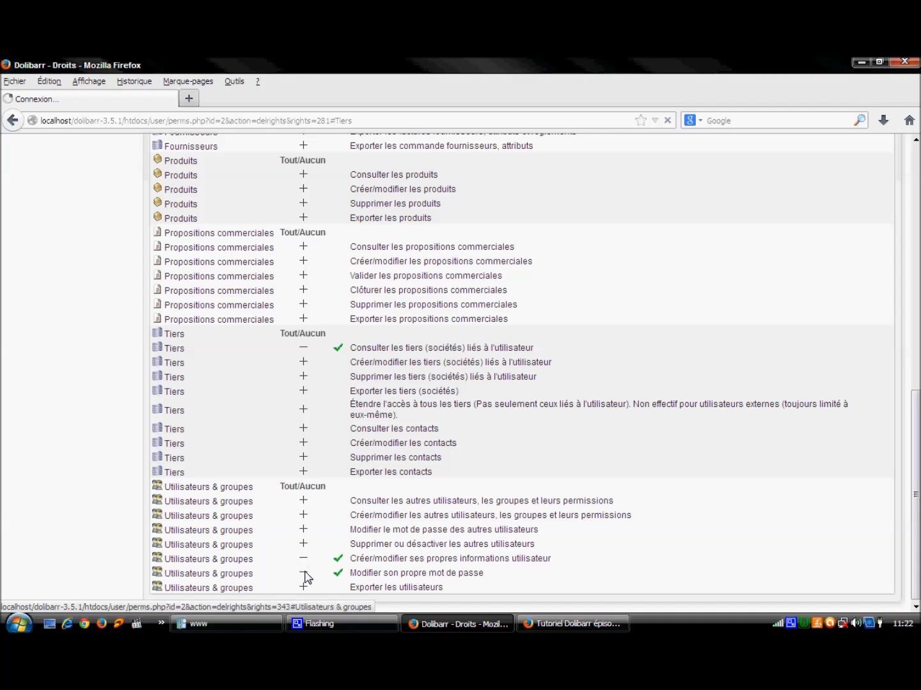
left_click(304, 575)
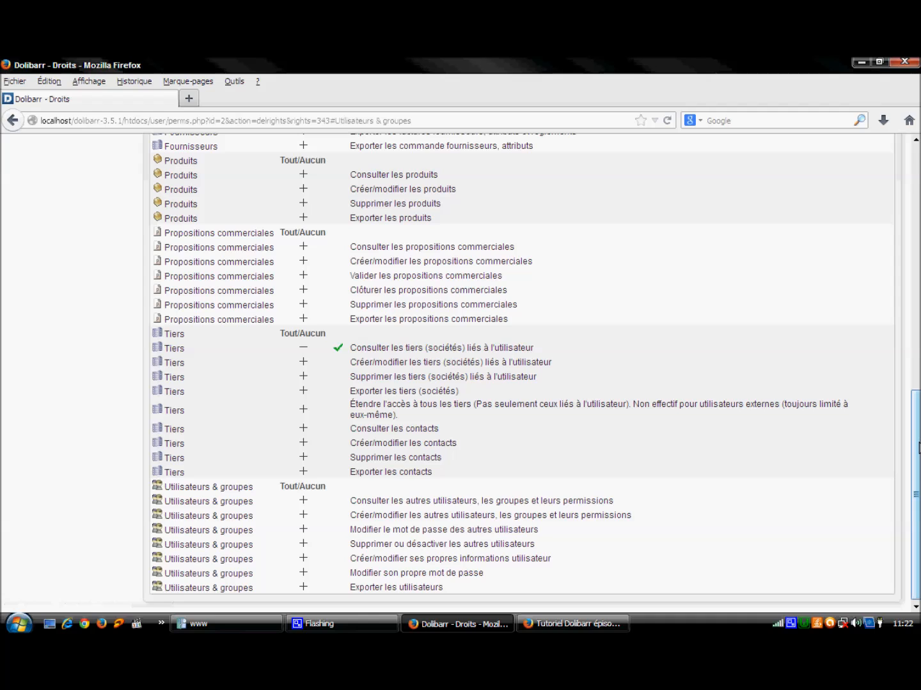
scroll(919, 452, "up", 12)
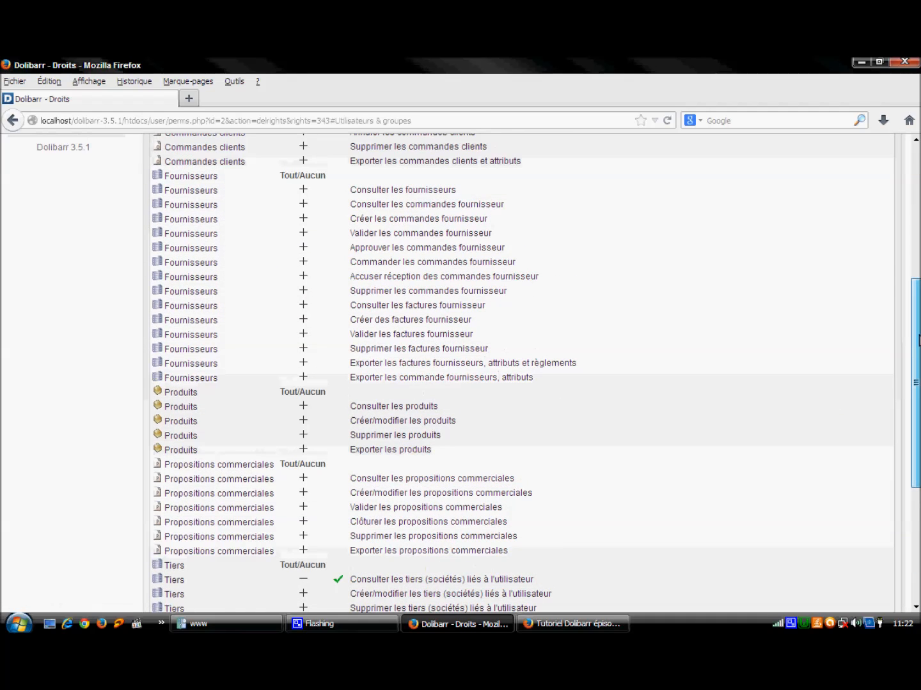
scroll(918, 452, "down", 12)
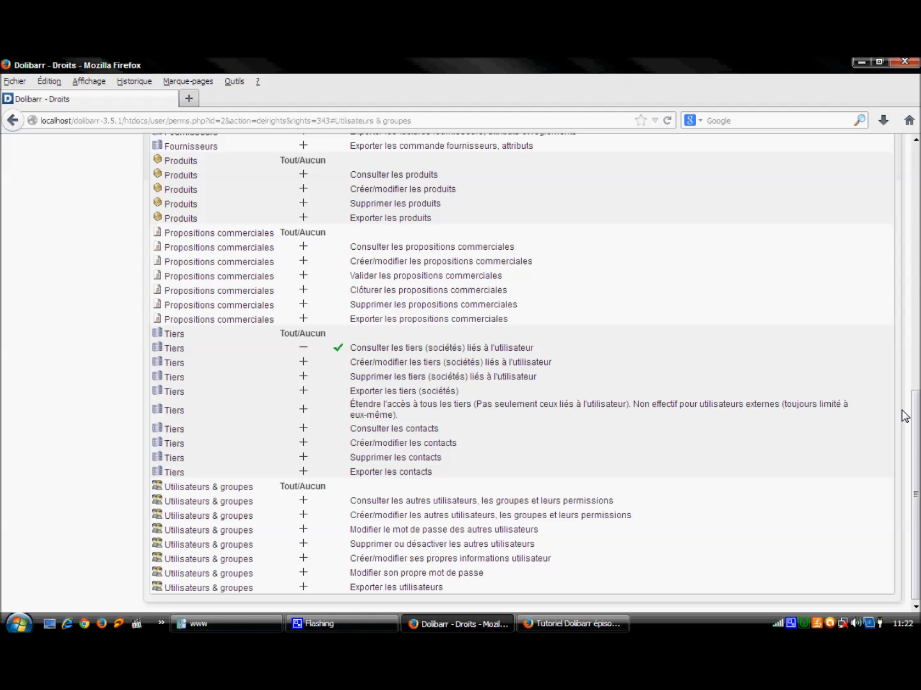
left_click_drag(916, 446, 917, 205)
Step: Log out of admin and sign in with the restricted user's login and password
left_click(901, 156)
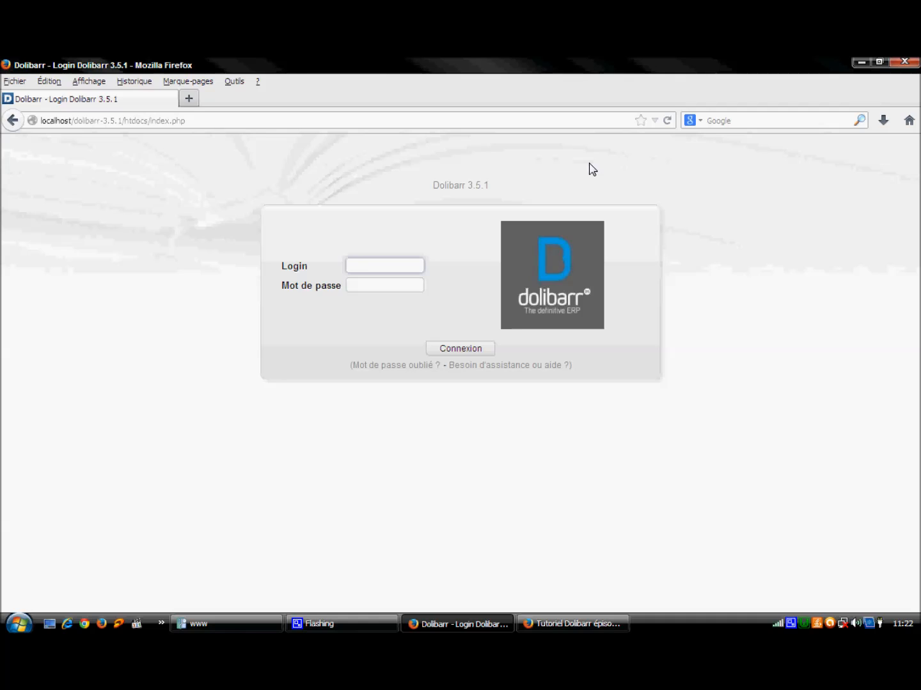
type("ahlam")
left_click(463, 350)
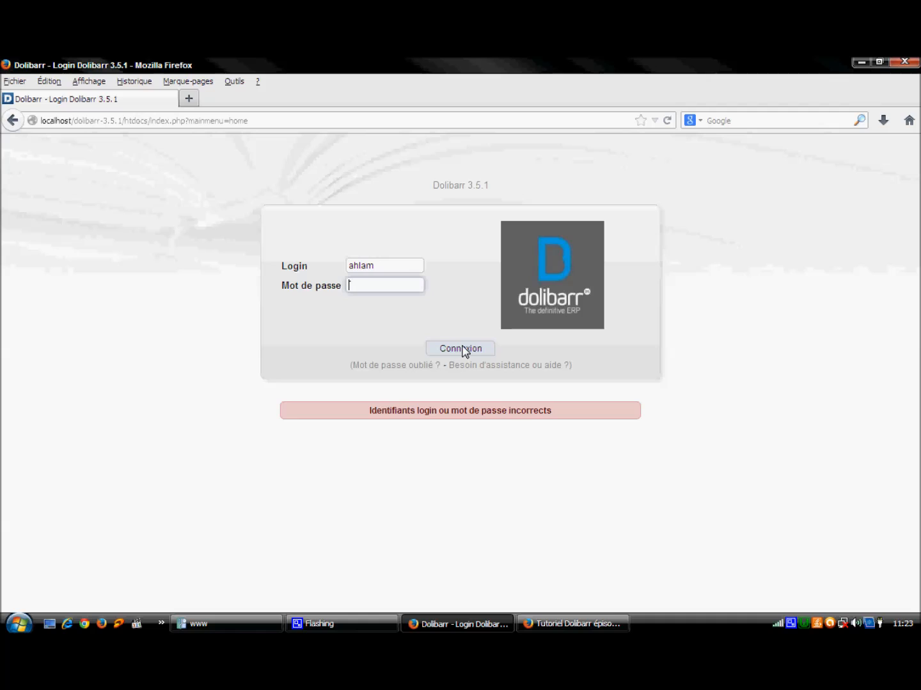
type("*****")
key("Return")
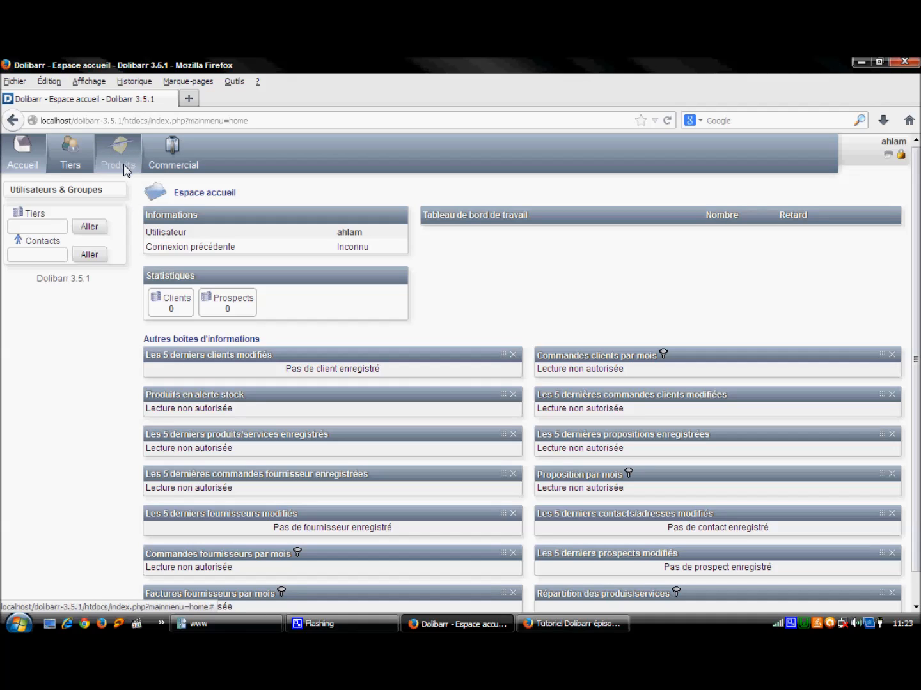
Step: View the Espace Tiers page as the restricted user, then log out
left_click(71, 152)
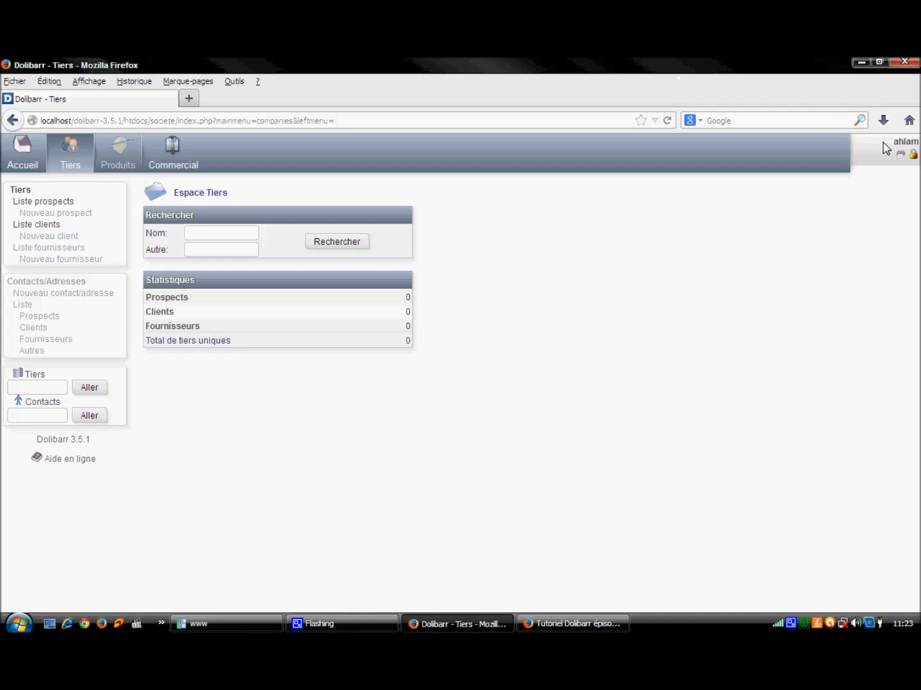
left_click(913, 155)
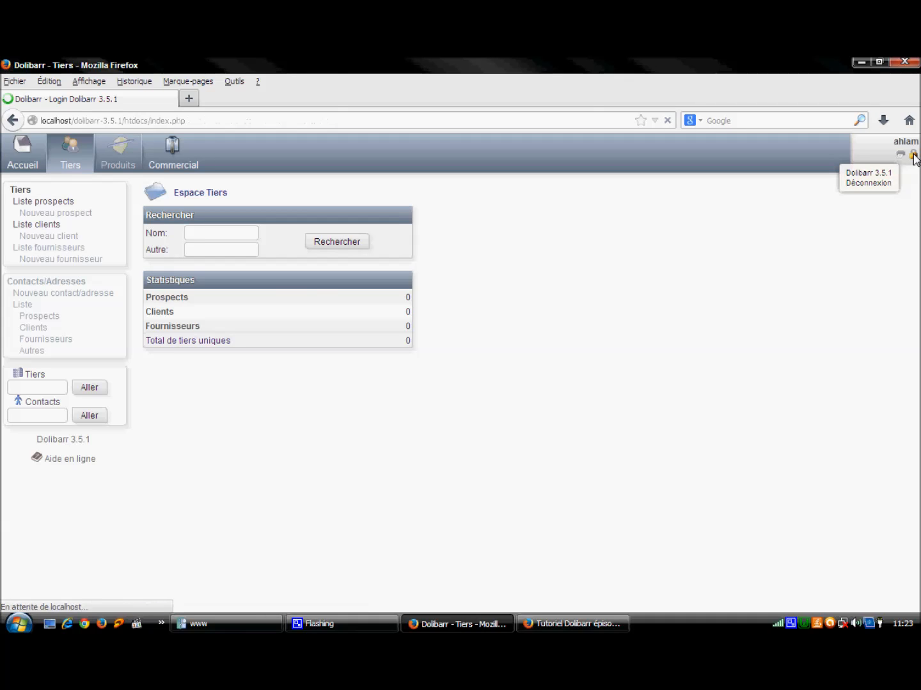
type("admin")
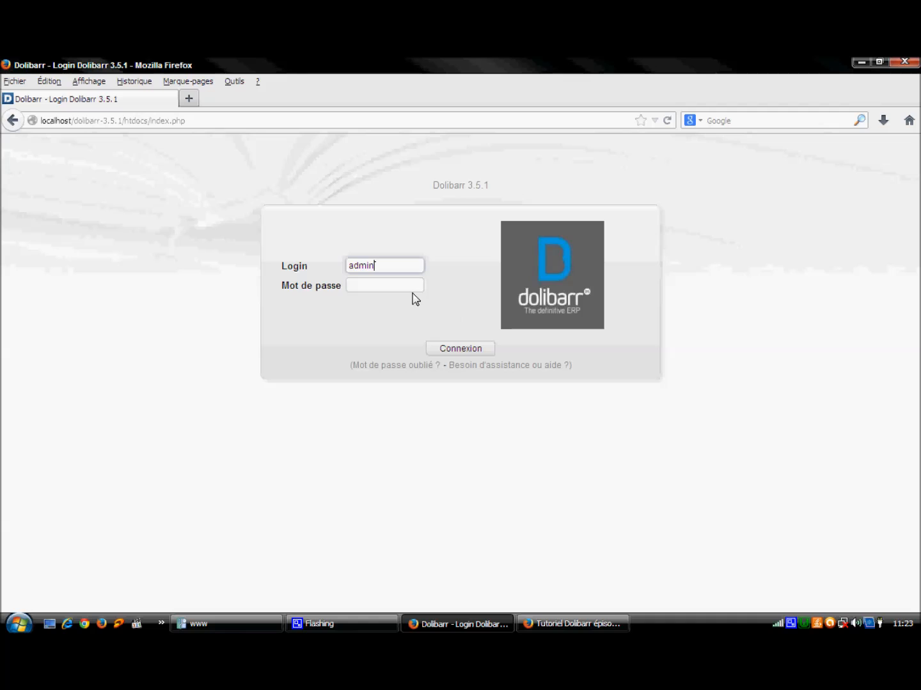
left_click(404, 289)
type("admin")
key("Return")
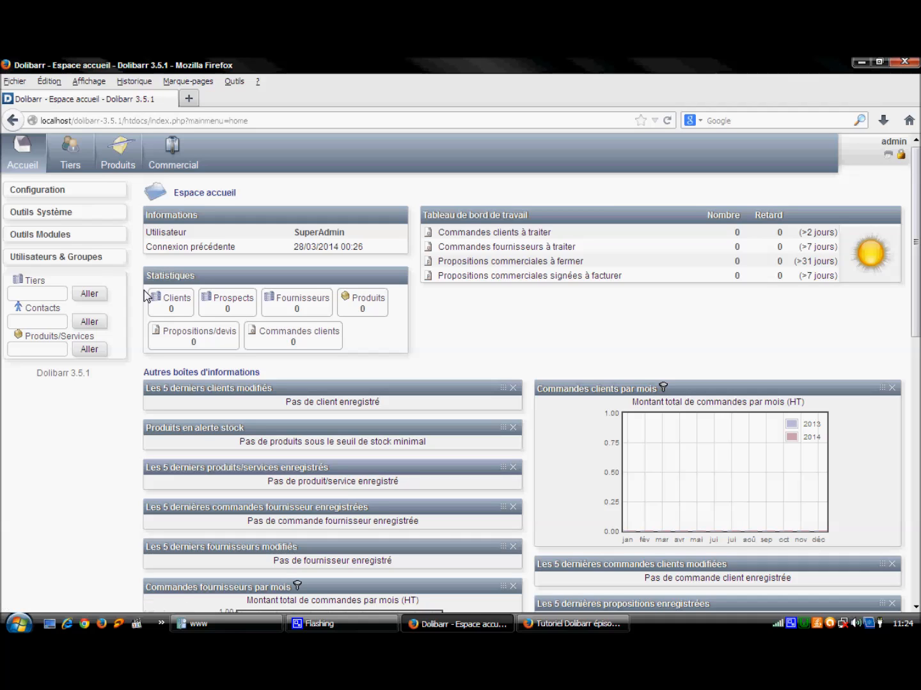
Step: Open user Réf. 2's card from Utilisateurs & Groupes and show its Interface utilisateur settings
left_click(72, 256)
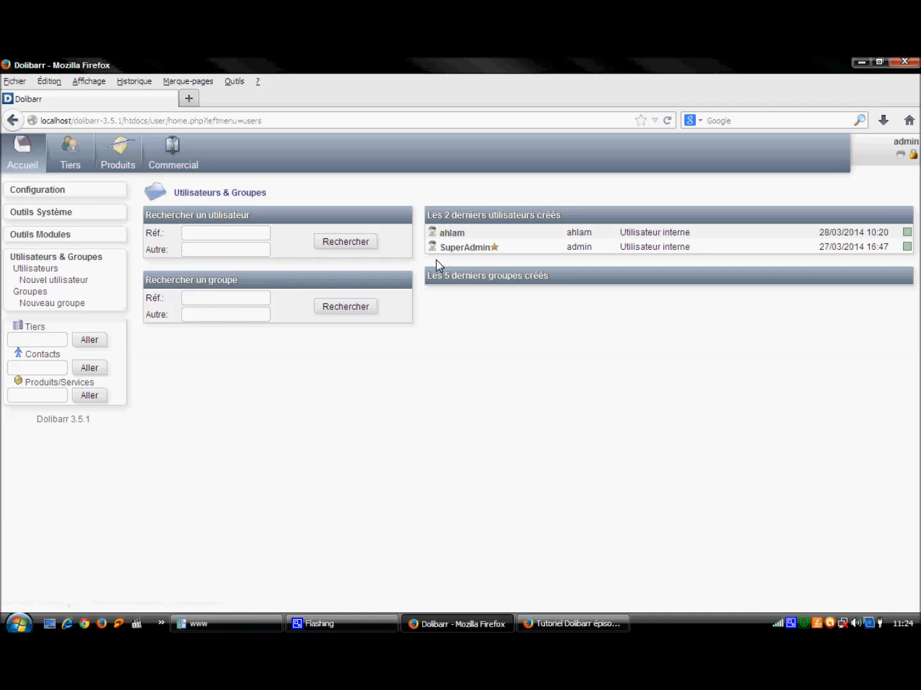
left_click(448, 236)
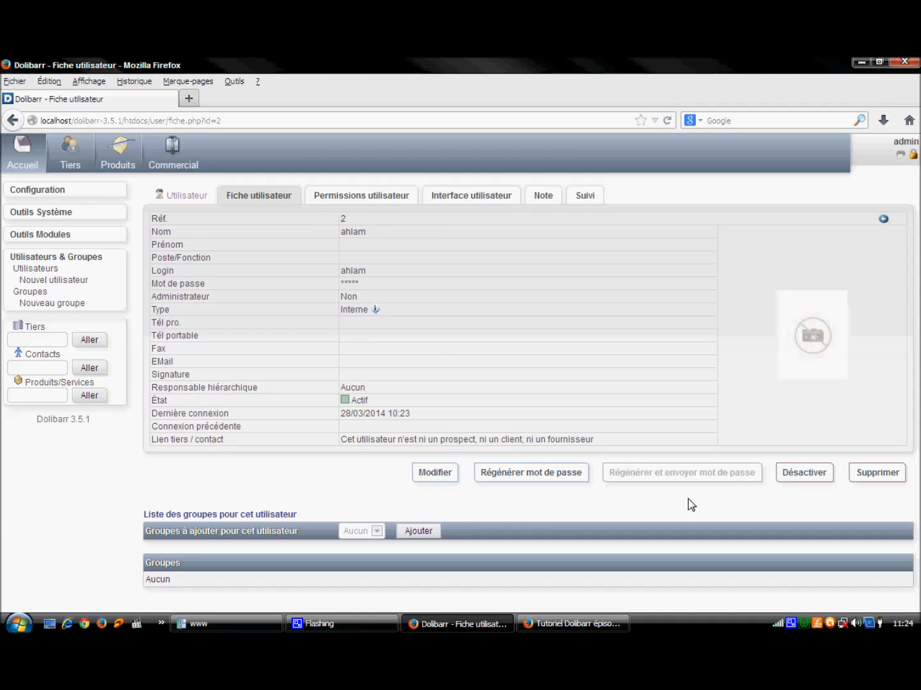
left_click(474, 202)
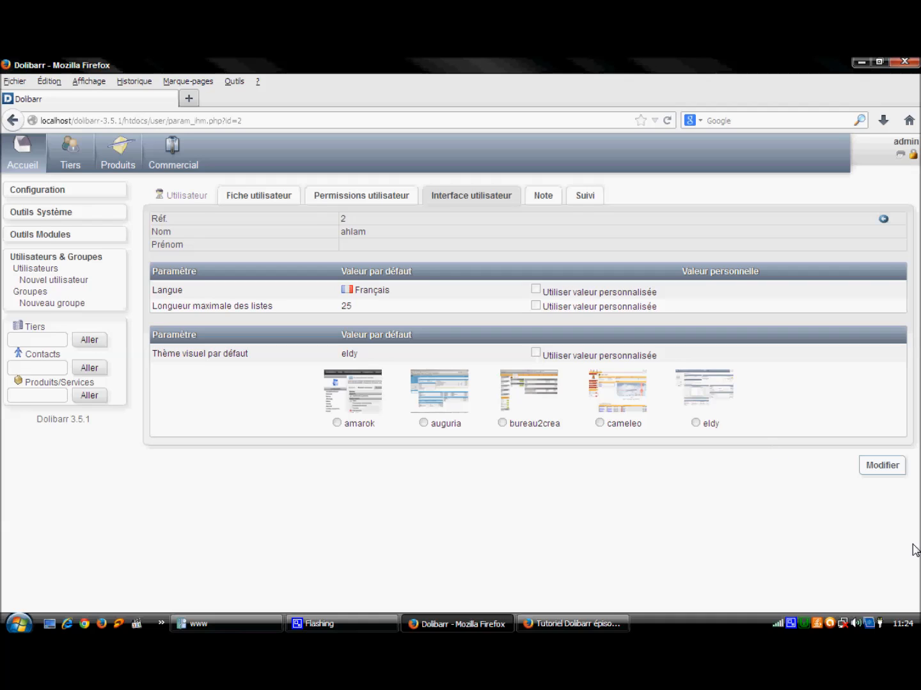
Step: Set the user's personal theme to bureau2crea, save it, and log out
left_click(879, 473)
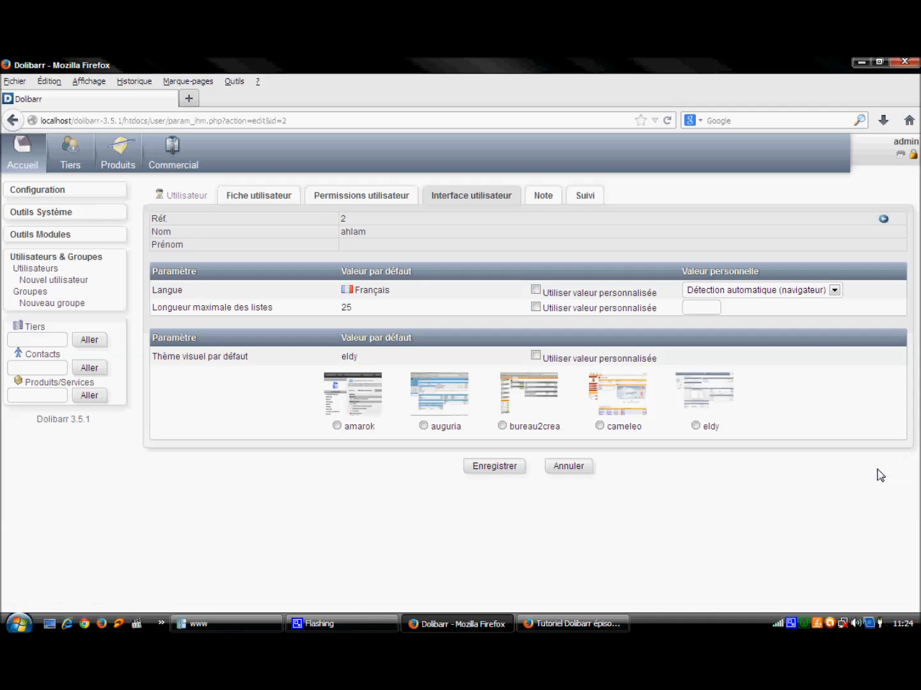
left_click(536, 356)
left_click(490, 466)
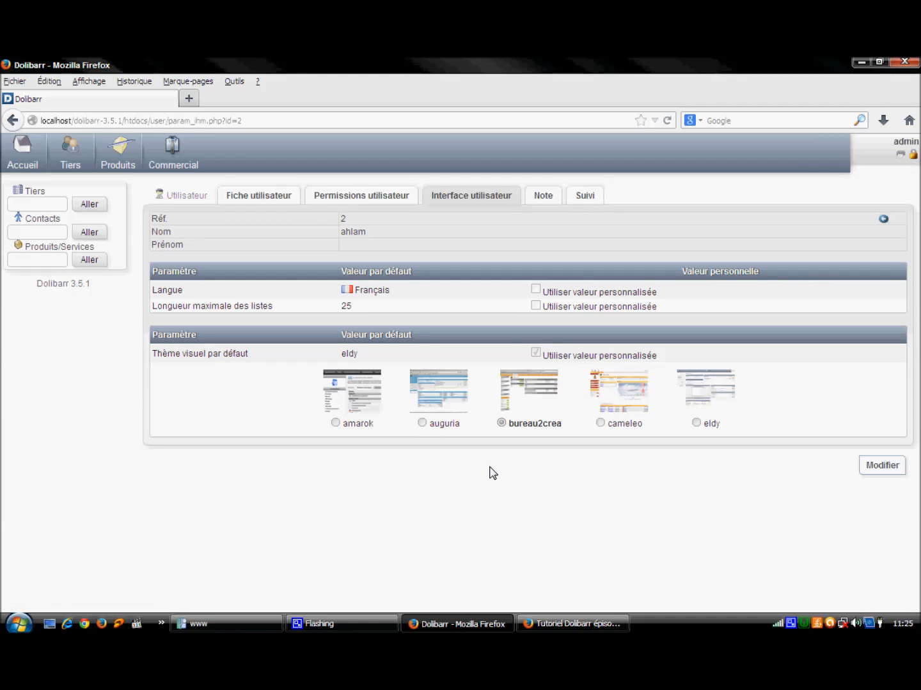
left_click(914, 155)
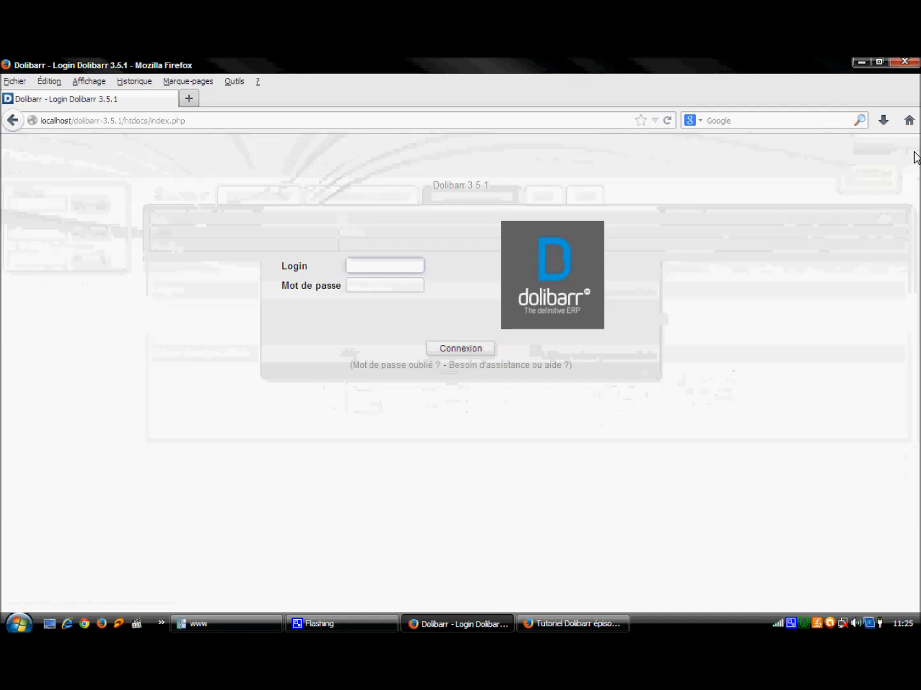
Step: Sign in as the restricted user to see the orange bureau2crea home page
type("ahlam")
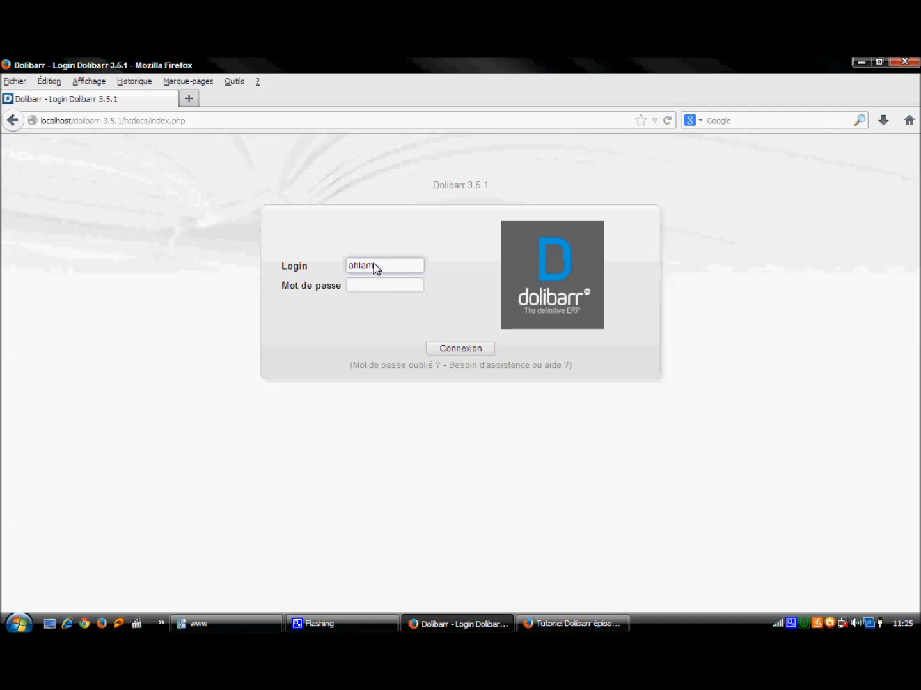
key("Tab")
type("*****")
key("Return")
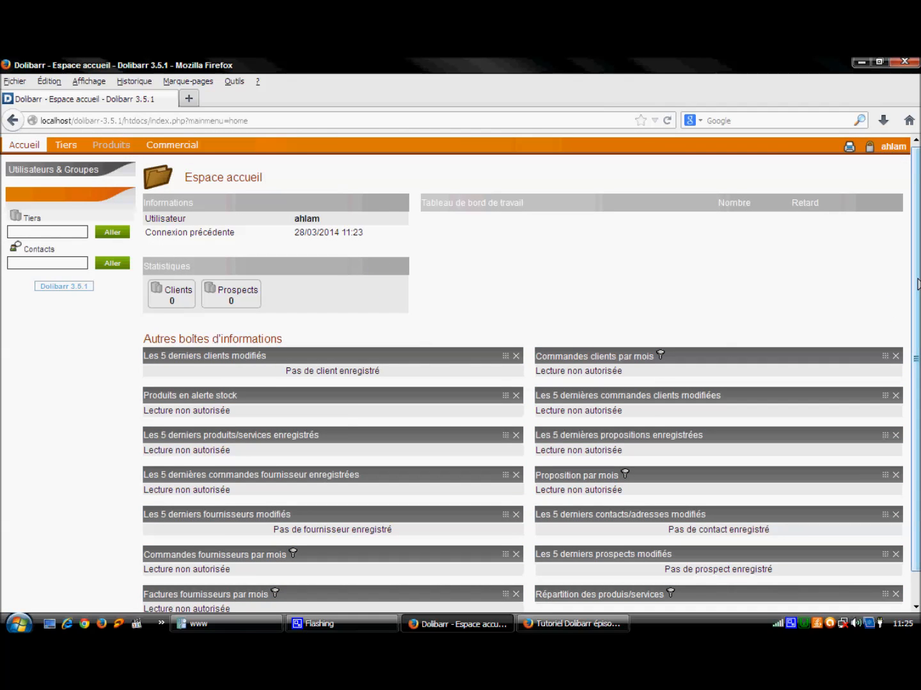
mouse_move(916, 275)
left_mouse_down()
mouse_move(917, 302)
mouse_move(916, 274)
left_mouse_up()
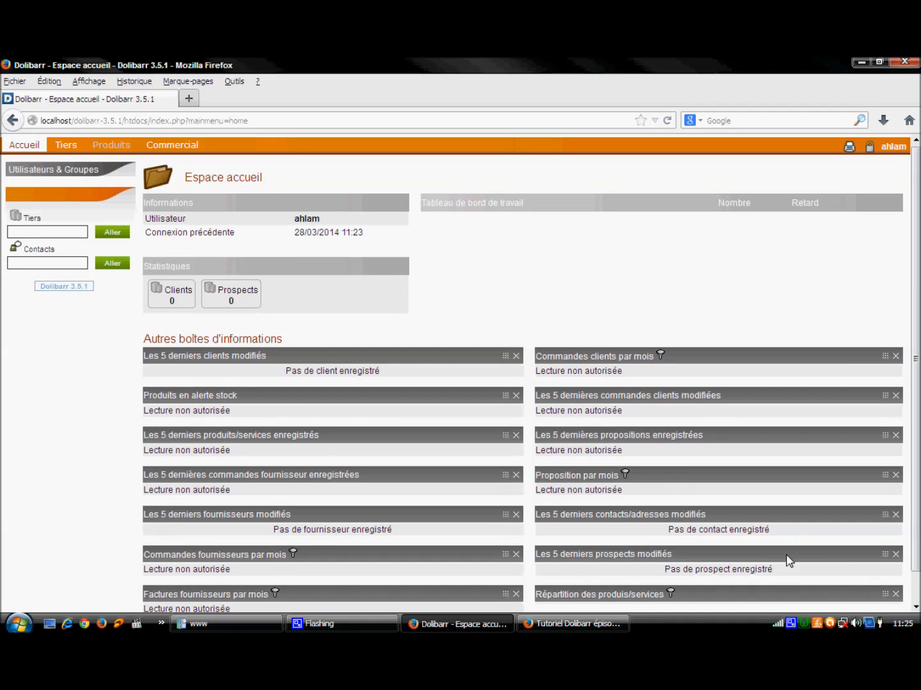
right_click(791, 624)
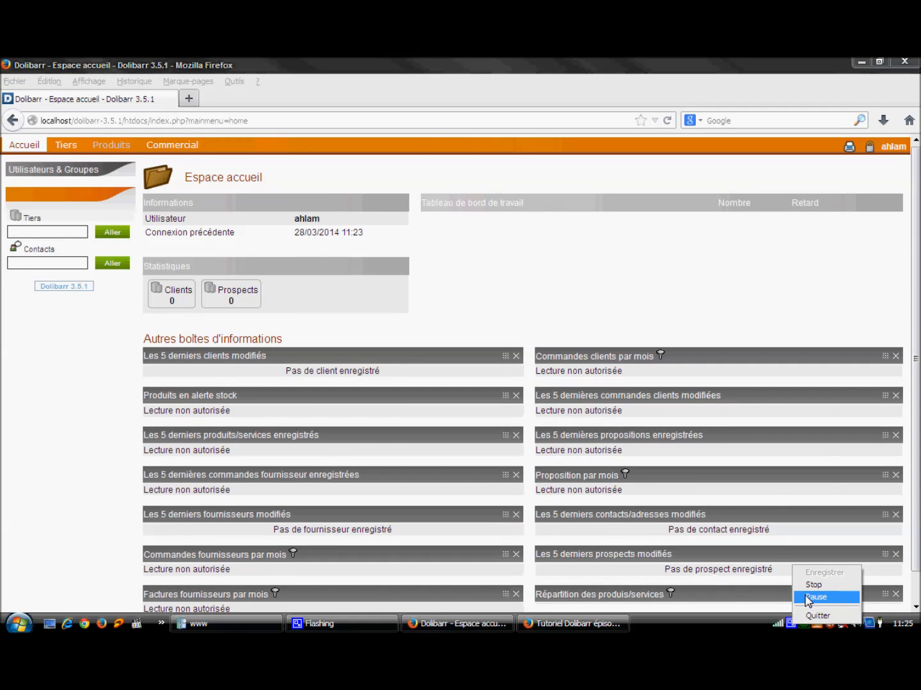
left_click(815, 598)
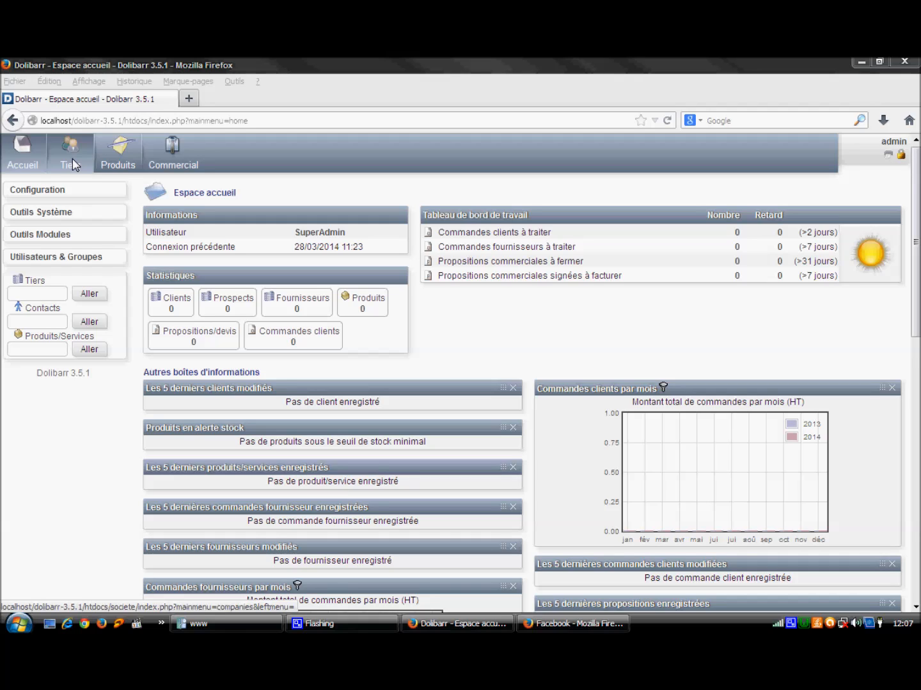
Step: In Configuration > Modules, switch off Propositions commerciales and Commandes clients
left_click(37, 191)
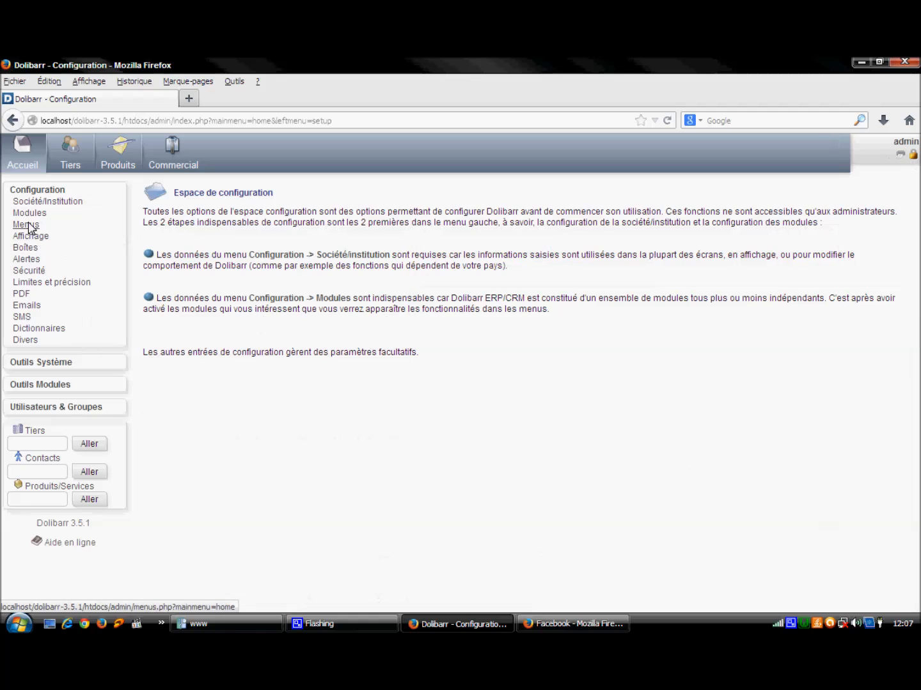
left_click(28, 218)
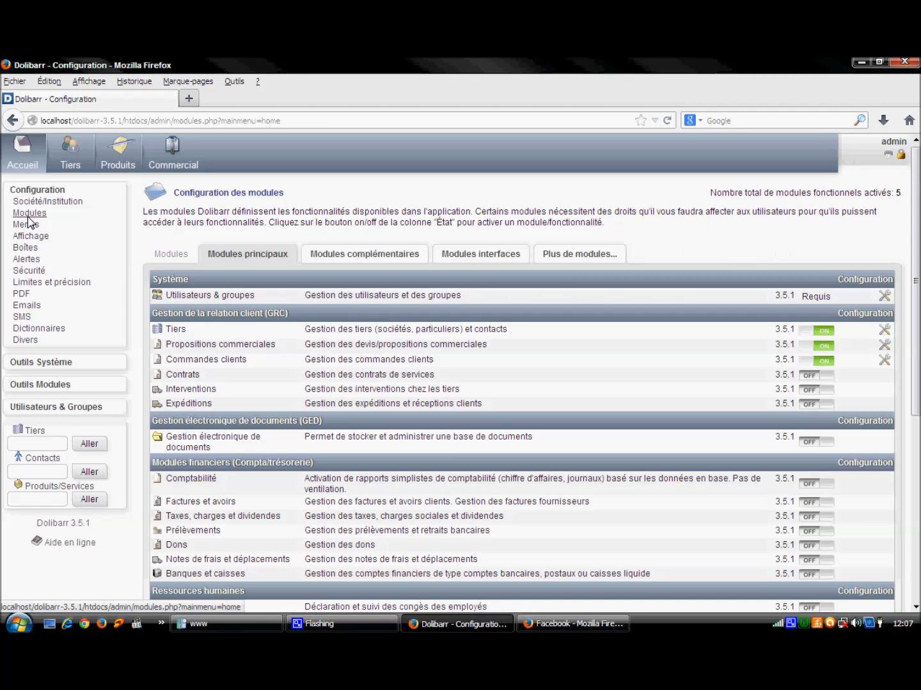
left_click(823, 348)
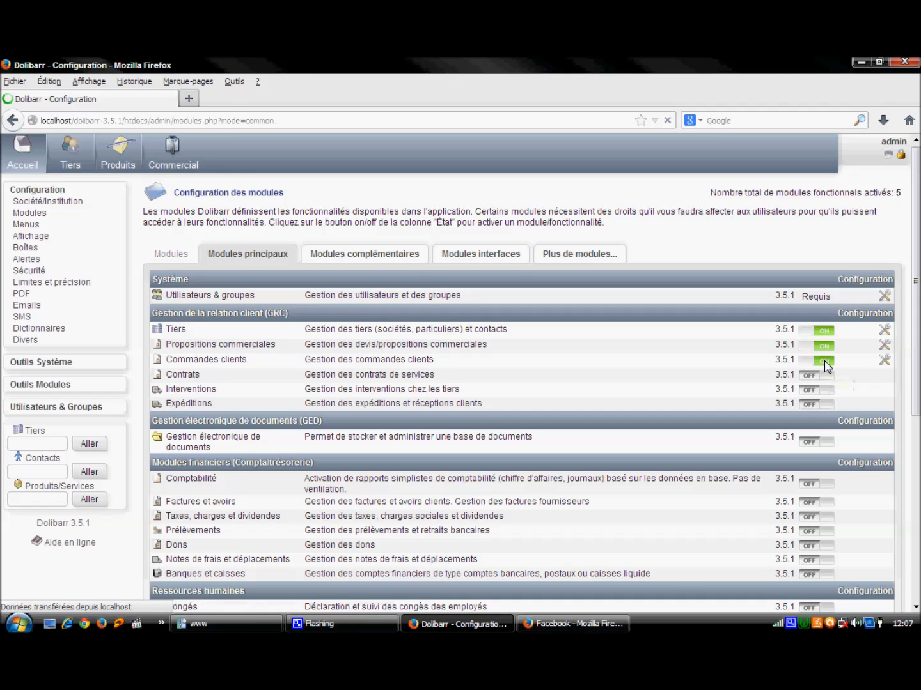
left_click(824, 362)
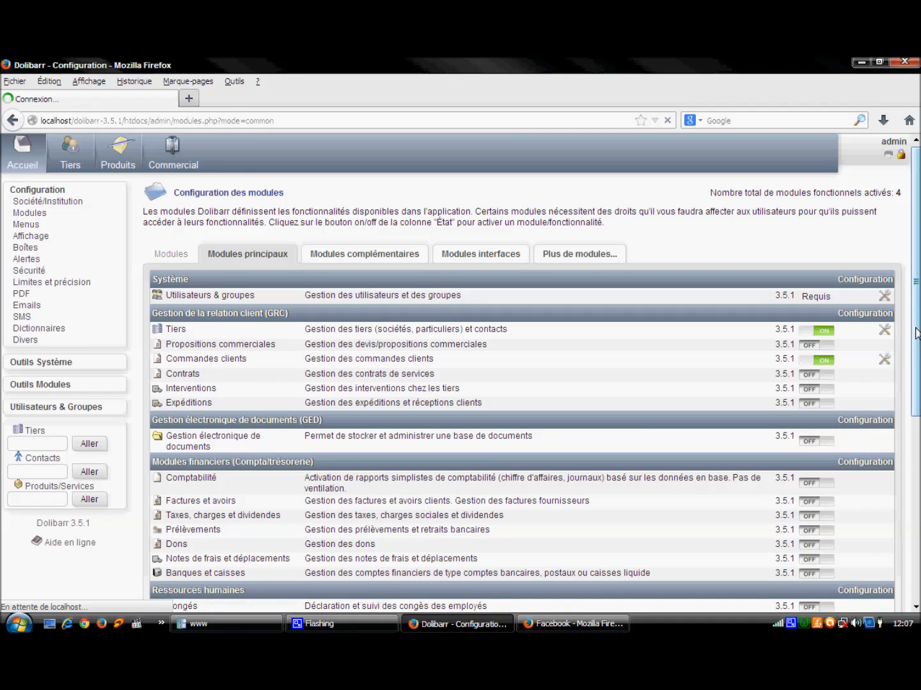
Step: Switch off Fournisseurs and Produits, then turn Fournisseurs back on
scroll(825, 363, "down", 5)
scroll(824, 363, "down", 1)
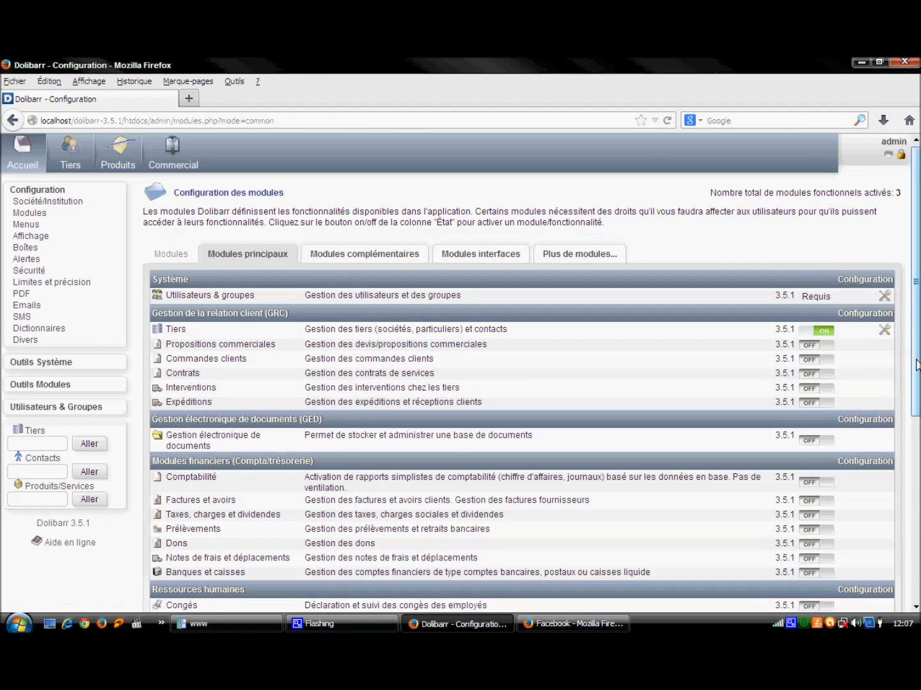
scroll(831, 441, "down", 6)
left_click(824, 432)
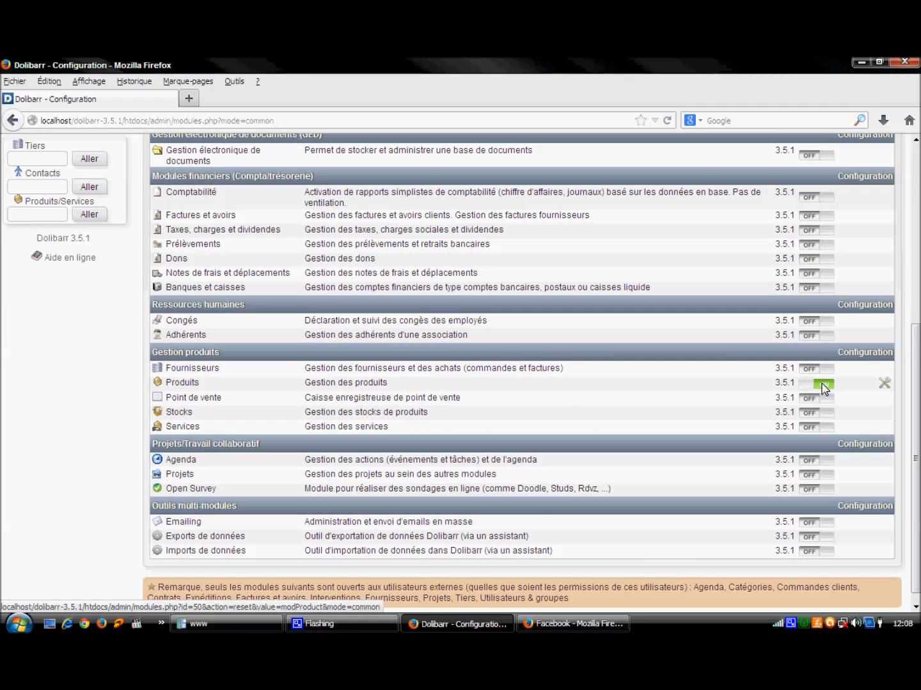
left_click(822, 386)
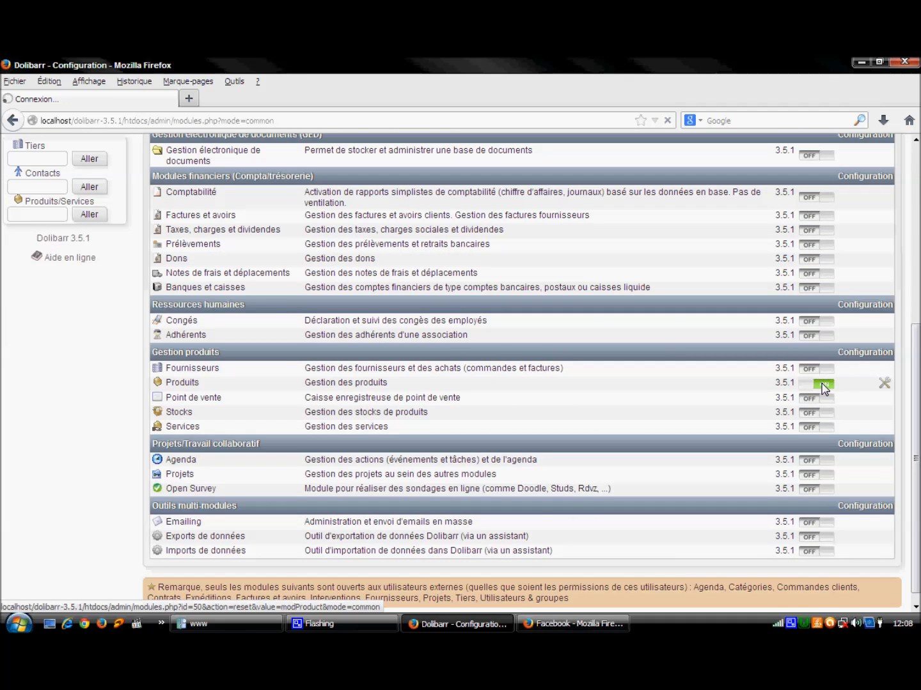
left_click_drag(917, 404, 918, 308)
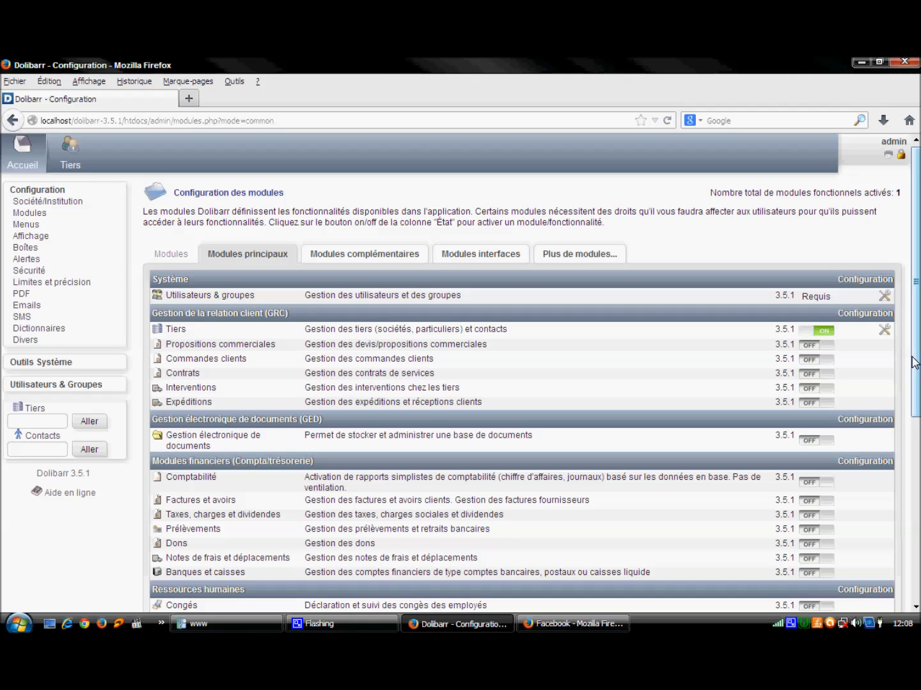
scroll(918, 254, "down", 8)
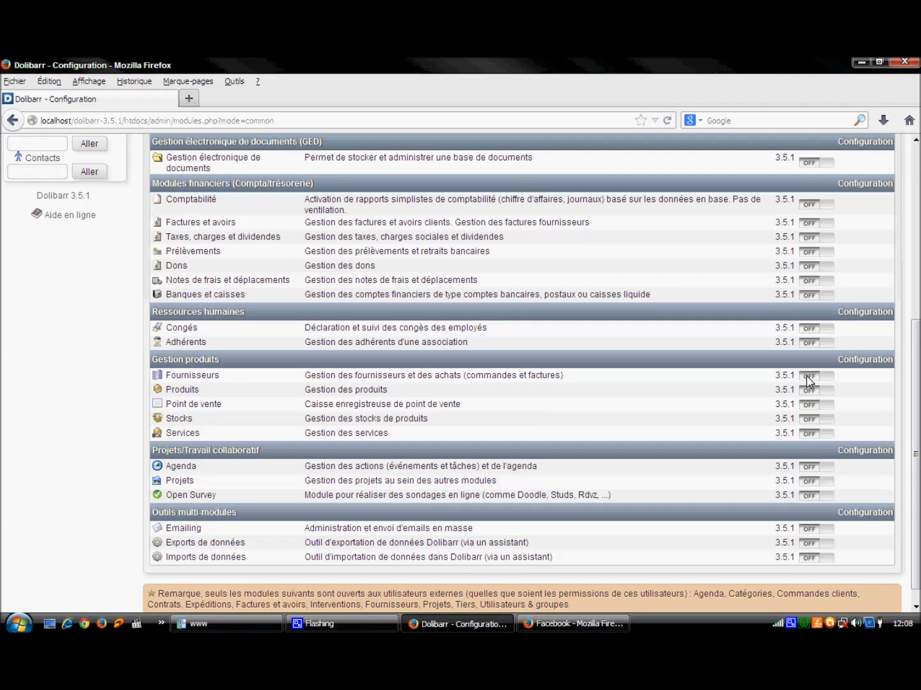
left_click(809, 378)
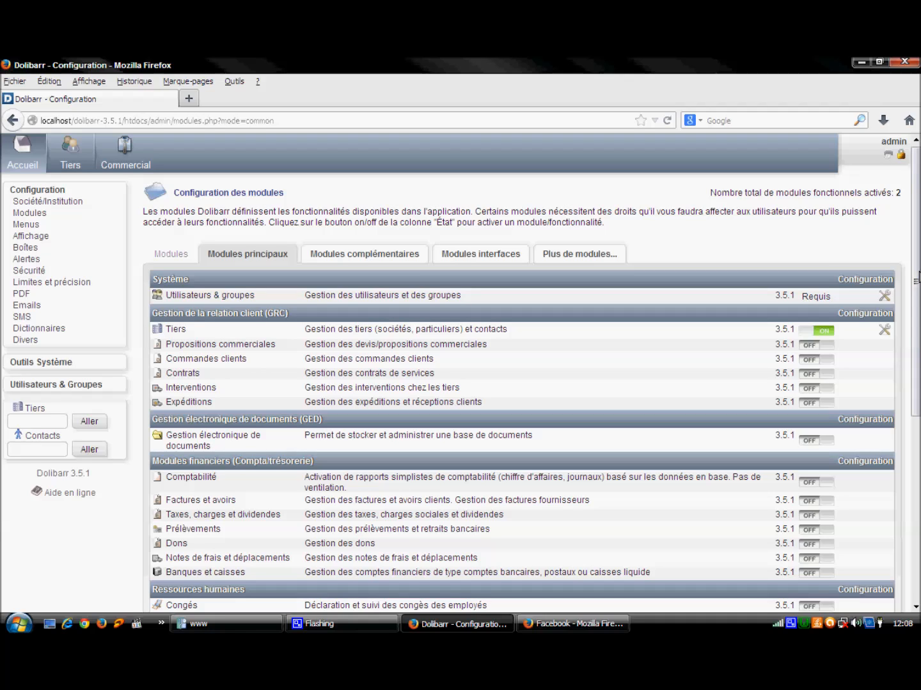
left_click_drag(919, 277, 919, 276)
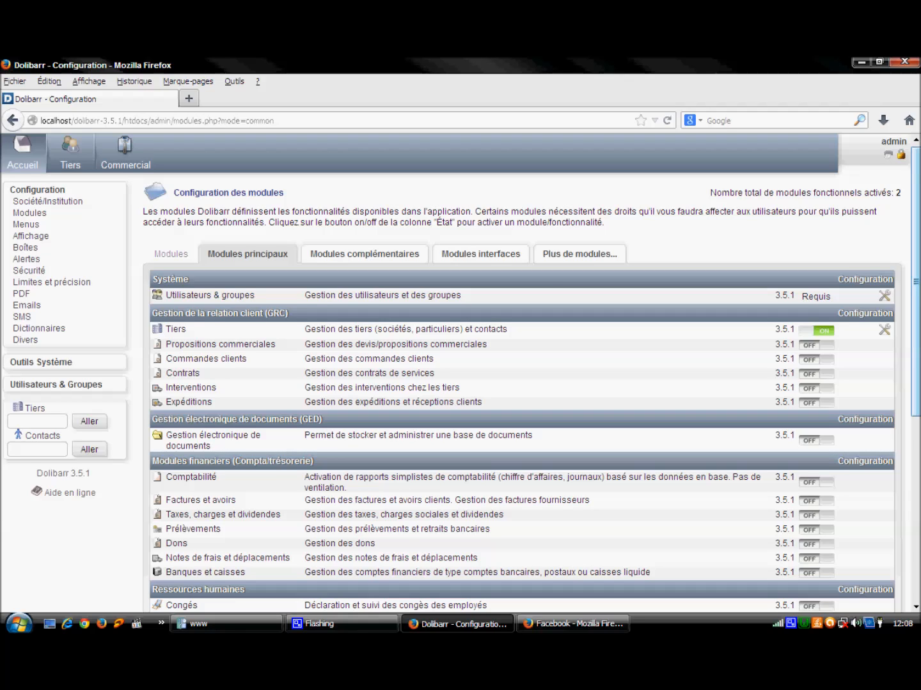
Step: Create and save third party 'un tiers' with Prospect/Client set to Client and Fournisseur to Non
left_click(72, 159)
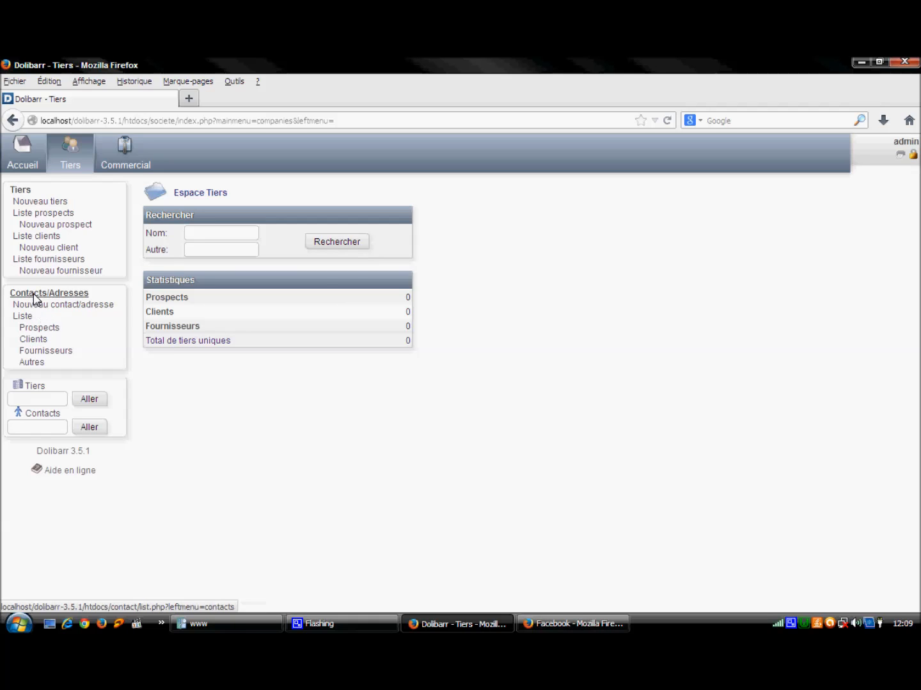
left_click(37, 403)
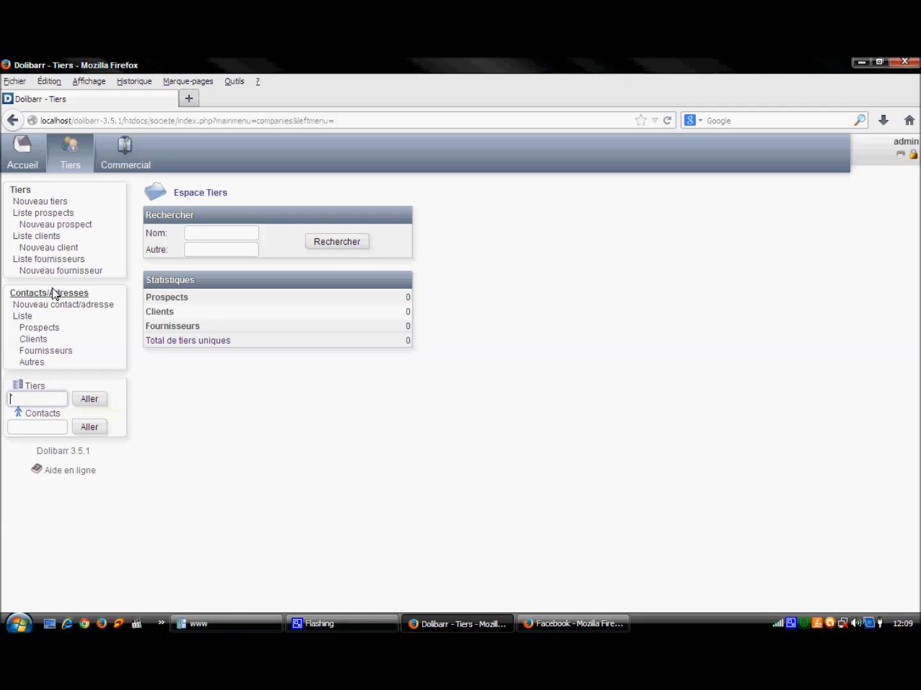
left_click(51, 207)
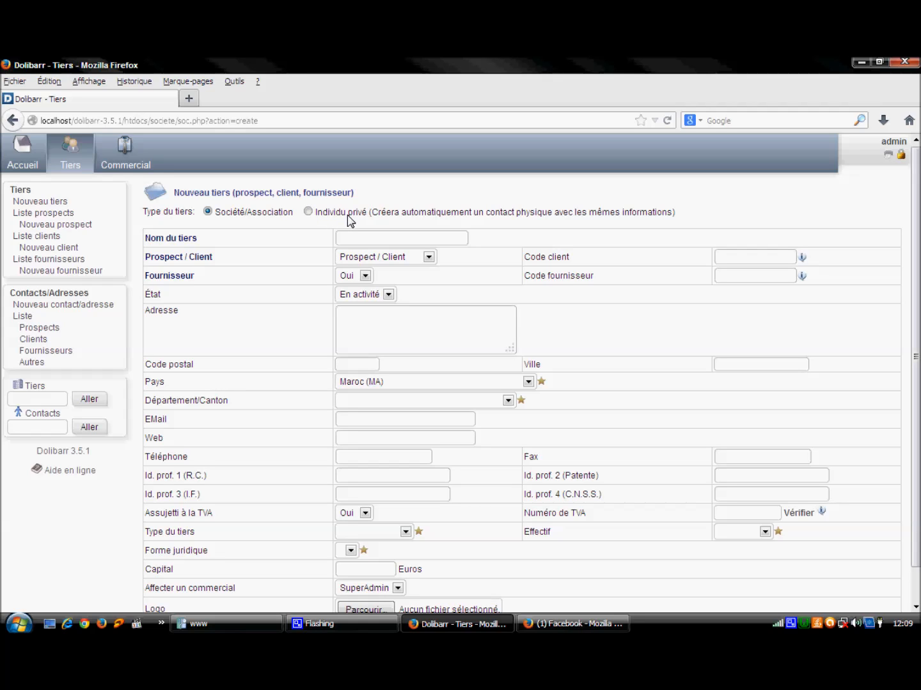
left_click(376, 242)
type("un t")
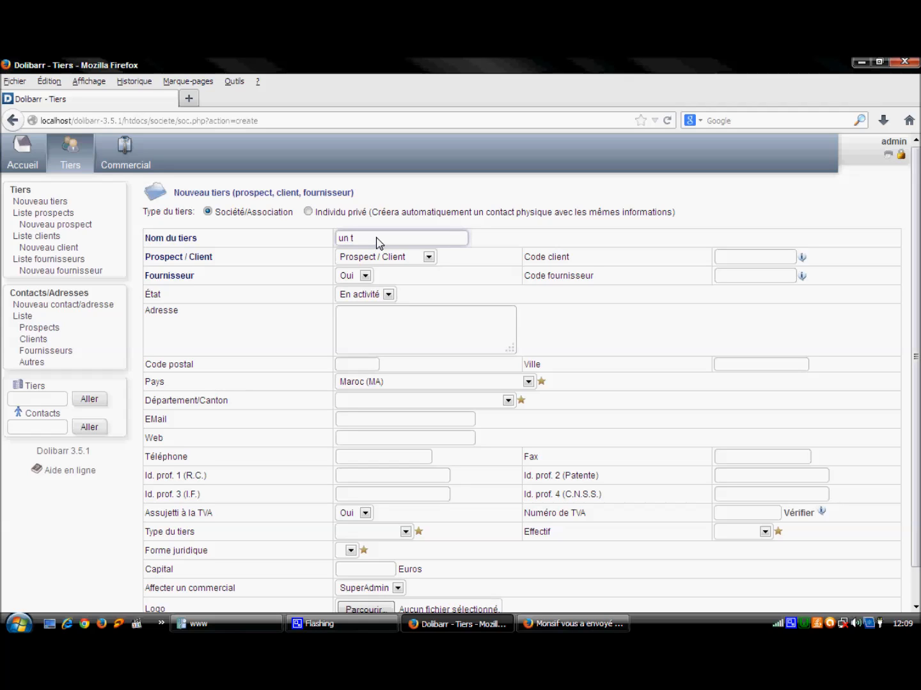
type("ierss")
left_click(423, 257)
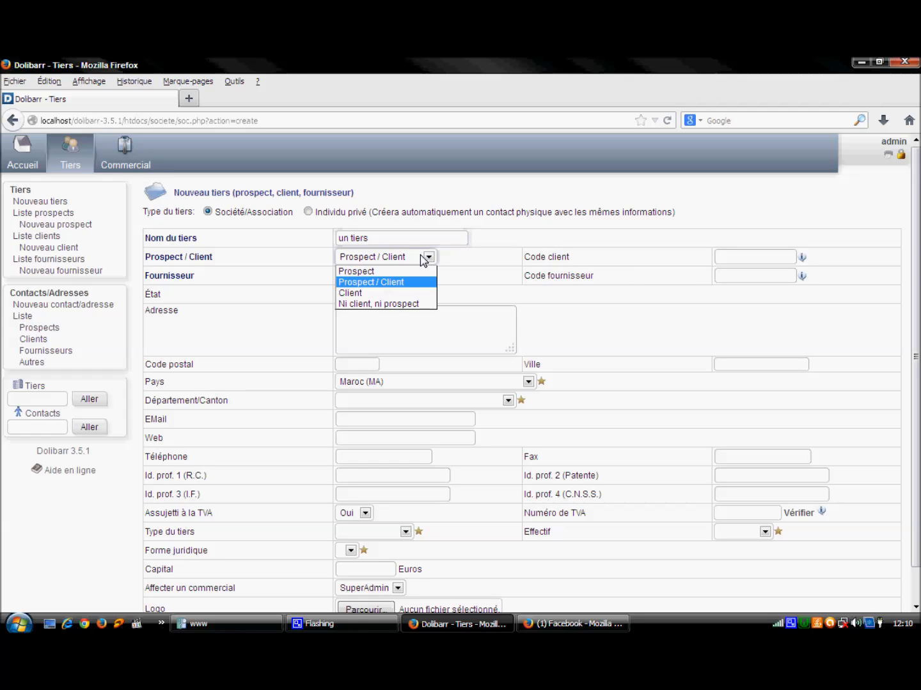
left_click(384, 293)
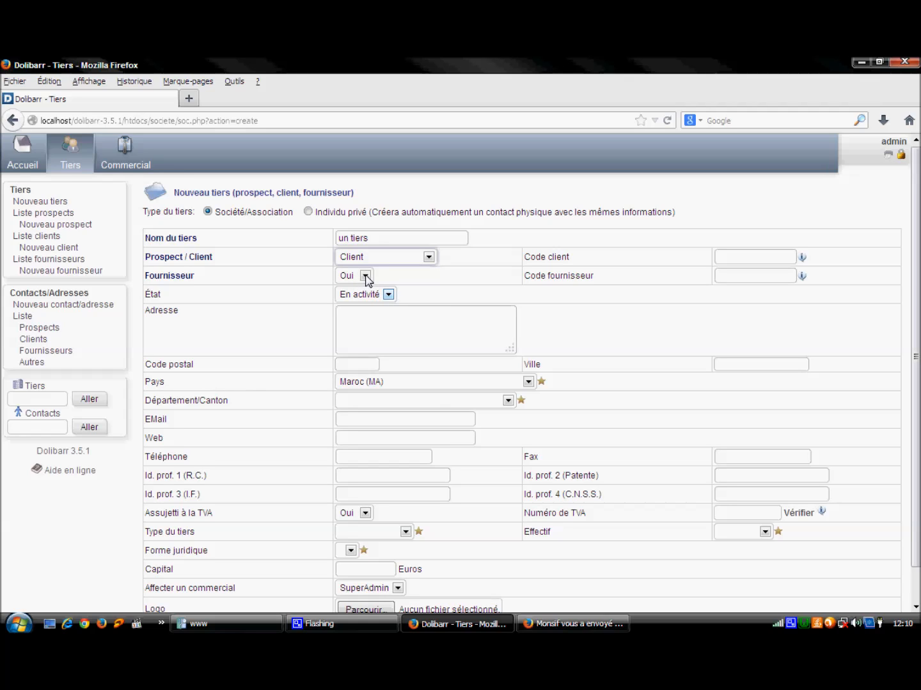
left_click(365, 276)
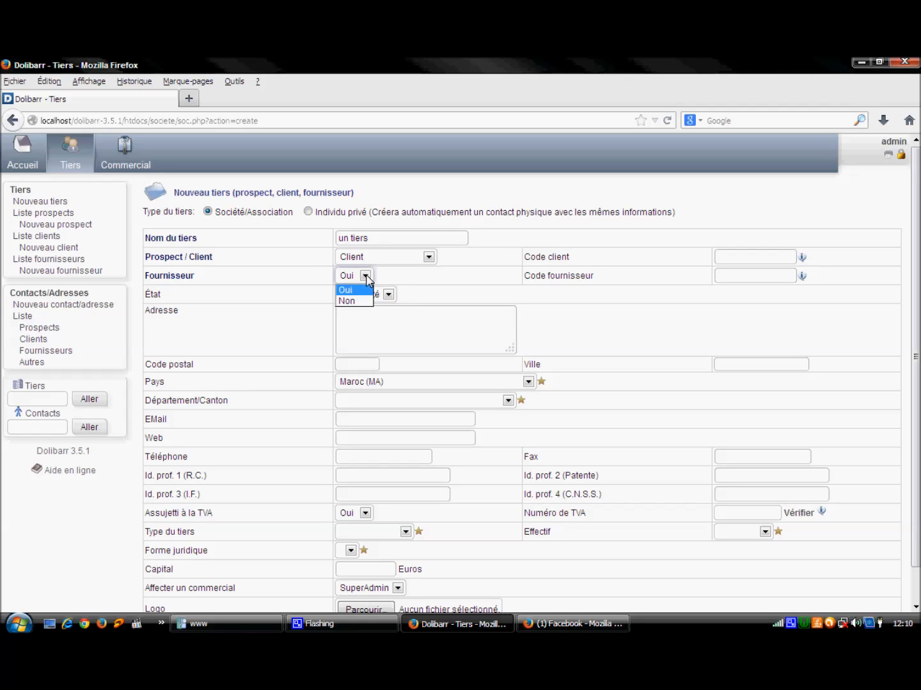
left_click(364, 301)
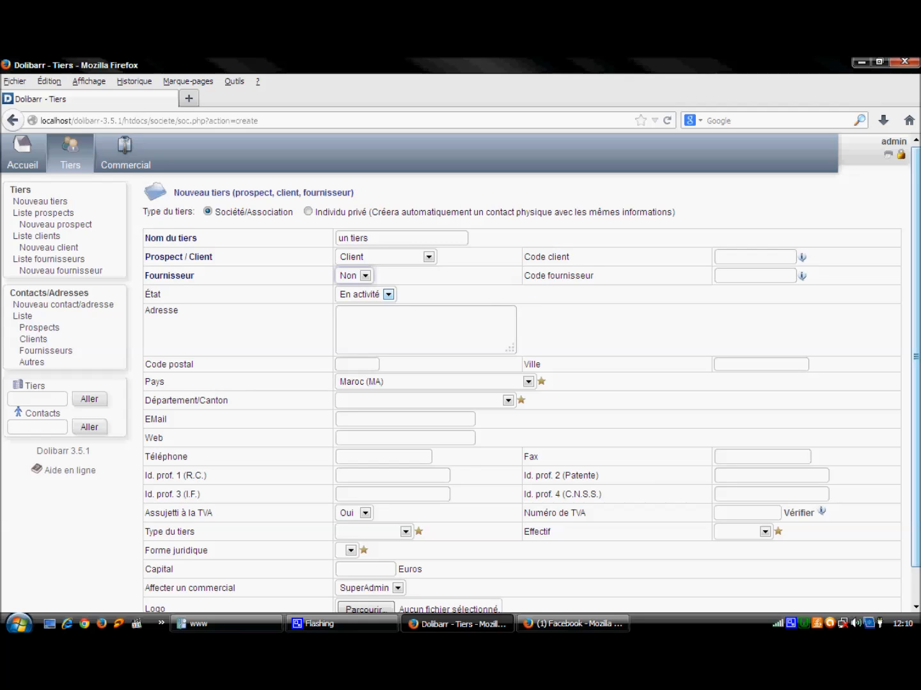
scroll(530, 286, "down", 1)
left_click(528, 605)
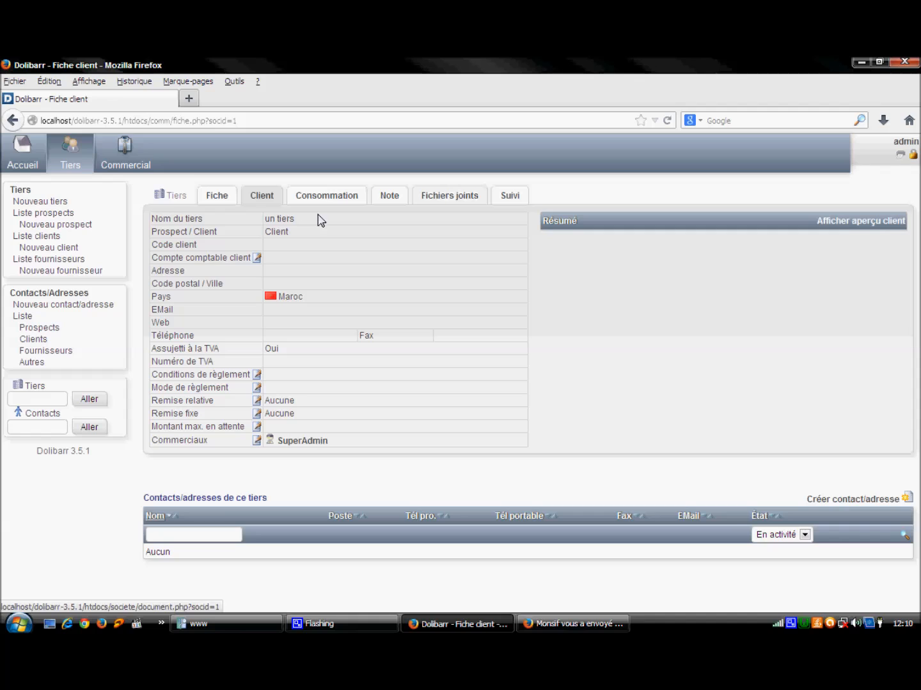
Step: Review the Fichiers joints and Suivi tabs of 'un tiers', then scroll through its Fiche card
left_click(450, 200)
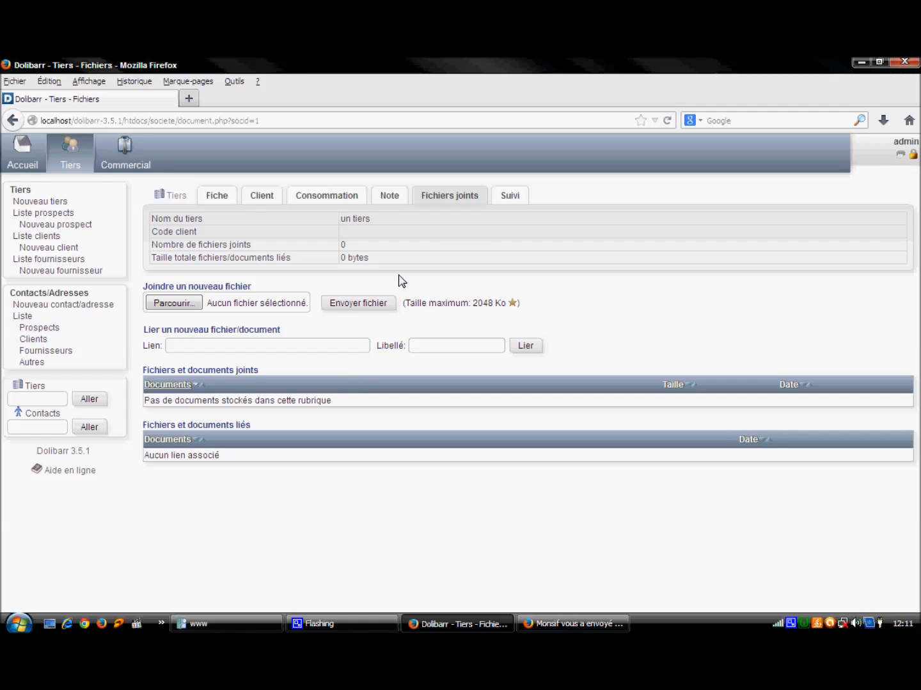
left_click(511, 197)
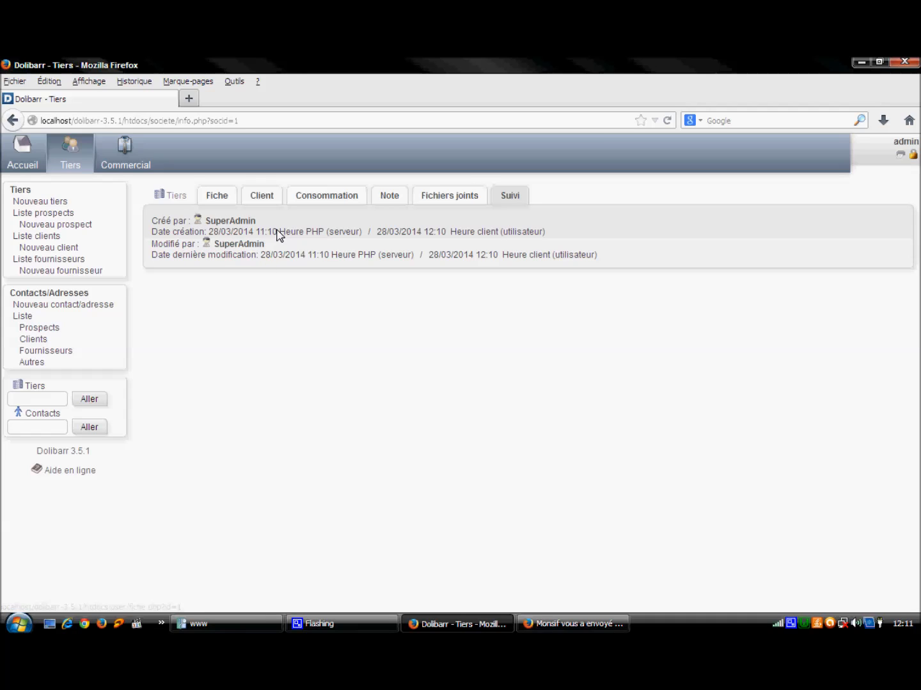
left_click(218, 199)
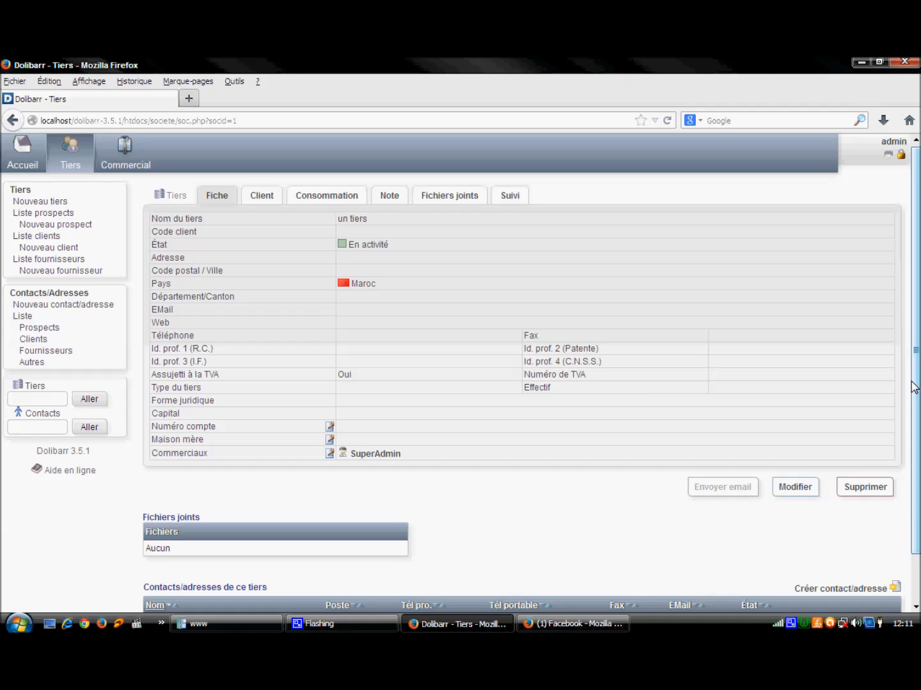
left_click_drag(917, 348, 917, 380)
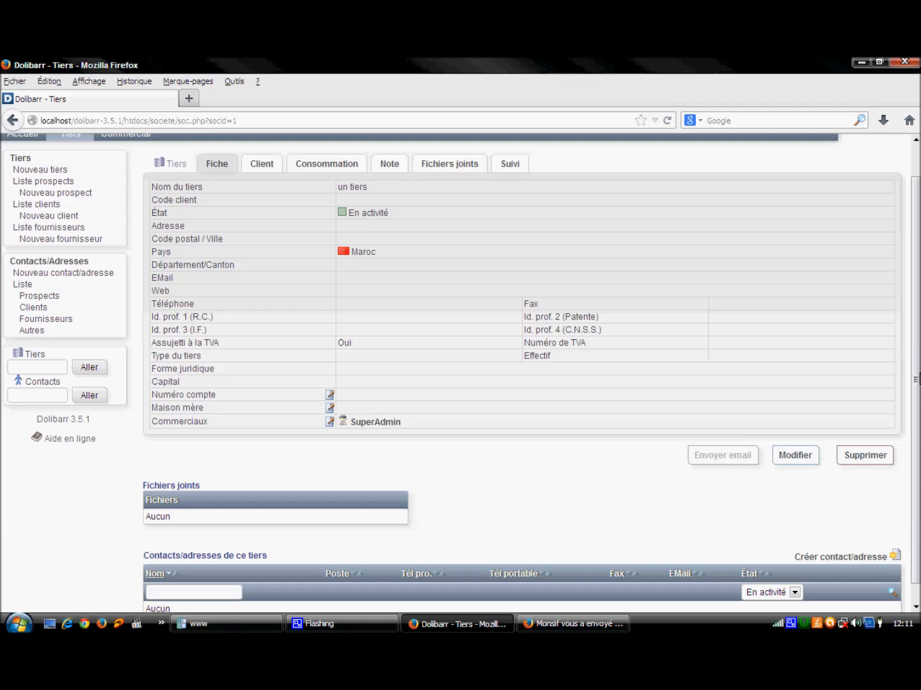
scroll(770, 509, "down", 1)
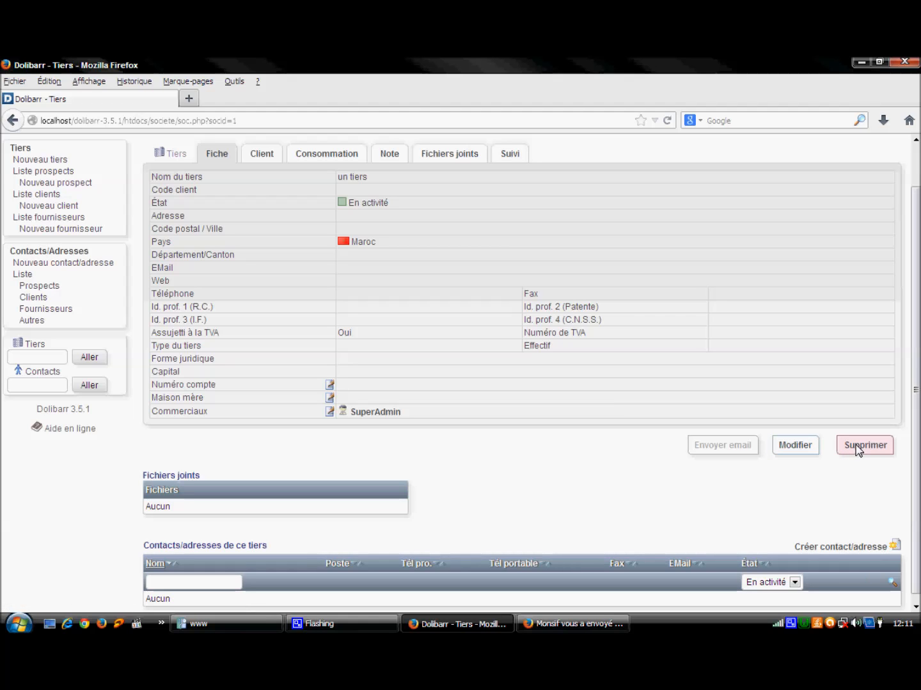
left_click_drag(918, 411, 919, 374)
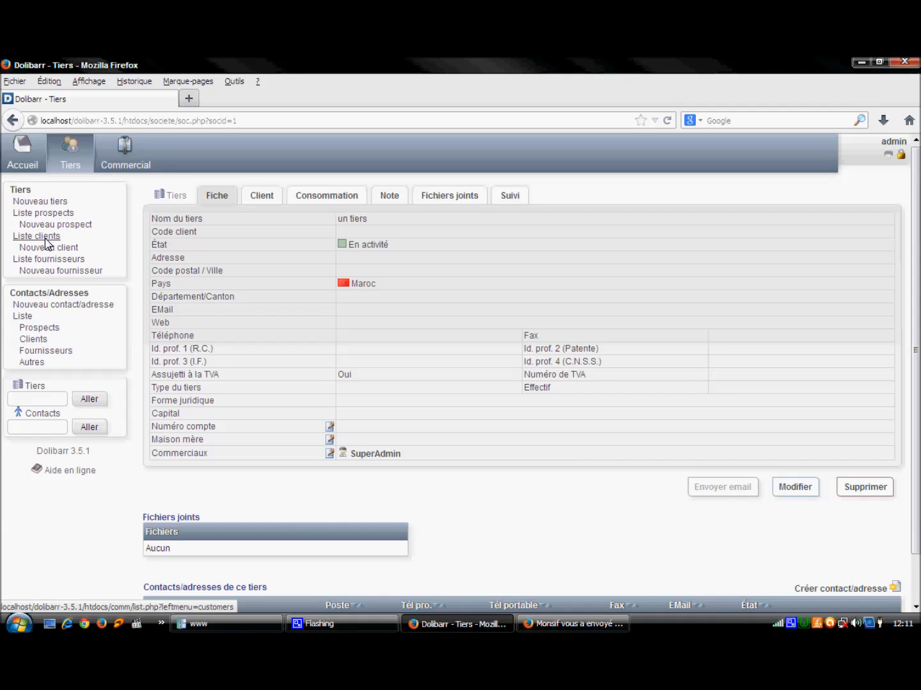
Step: Create and save the new supplier 'un fournisseur', then go to the client list
left_click(50, 273)
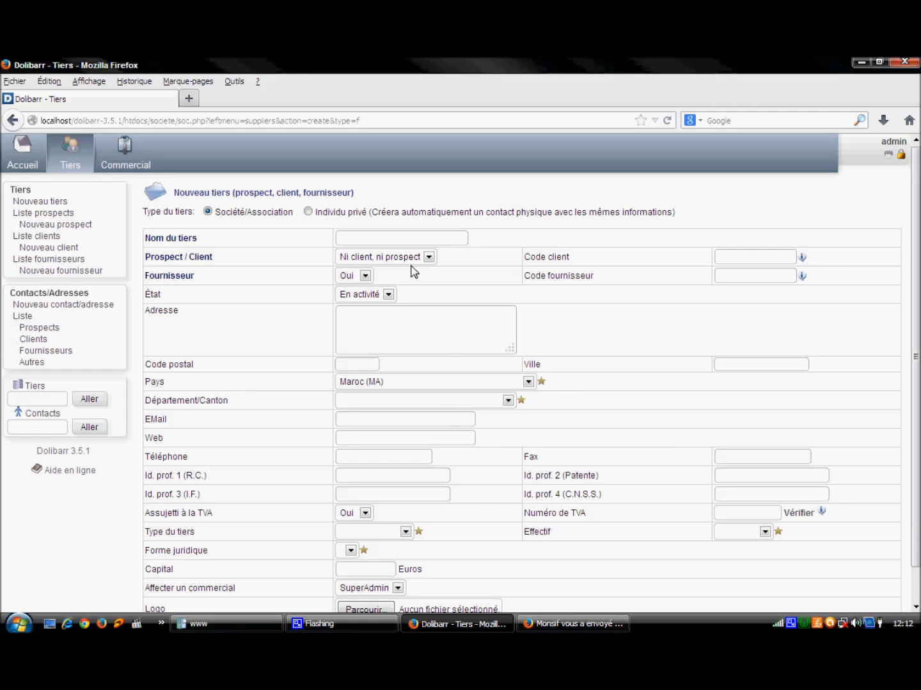
left_click(381, 239)
type("un")
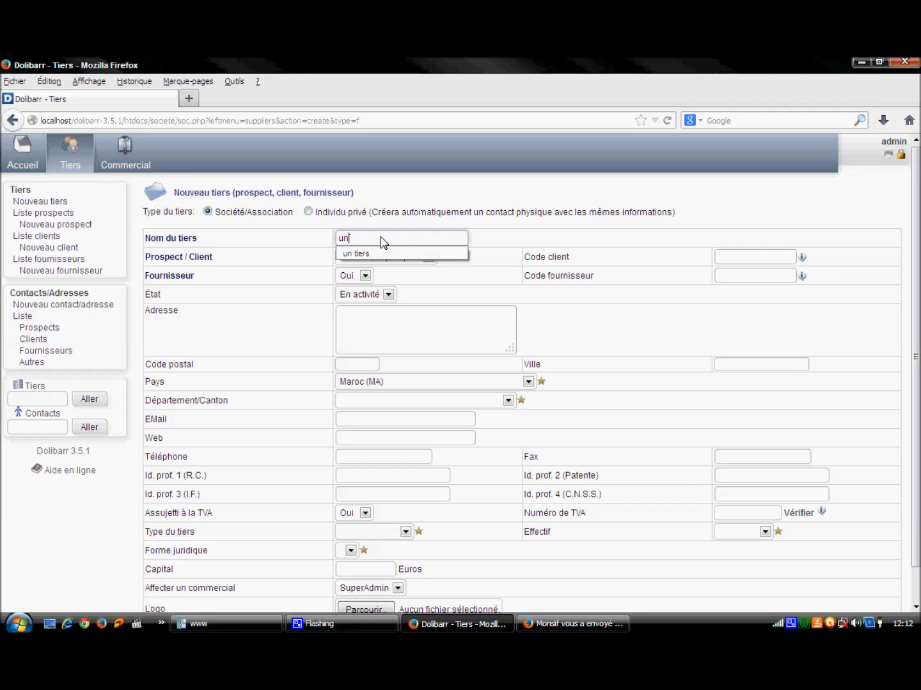
type(" fourn")
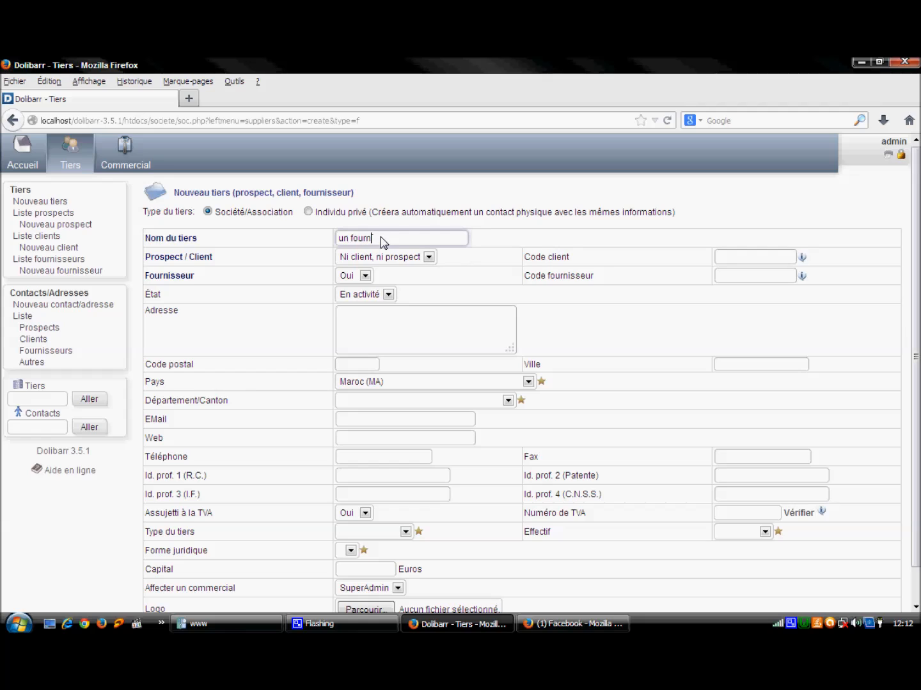
type("isseur")
scroll(914, 221, "down", 1)
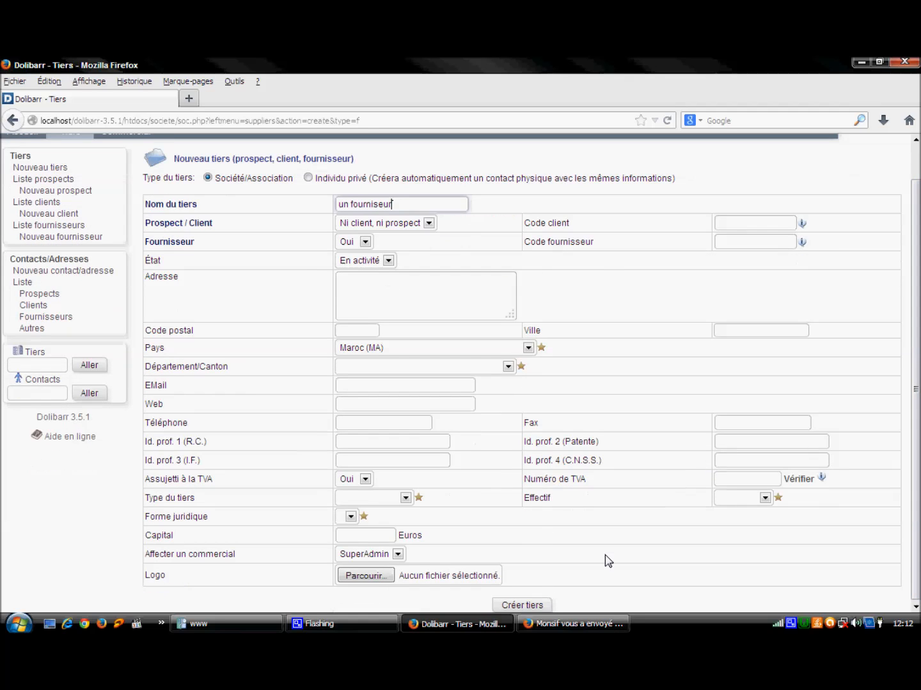
left_click(531, 605)
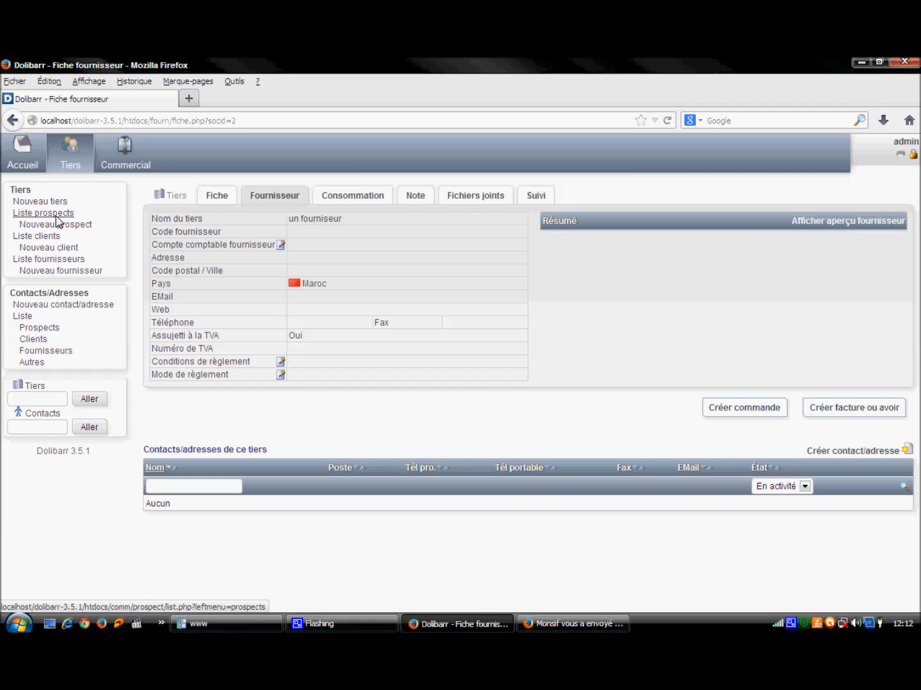
left_click(51, 237)
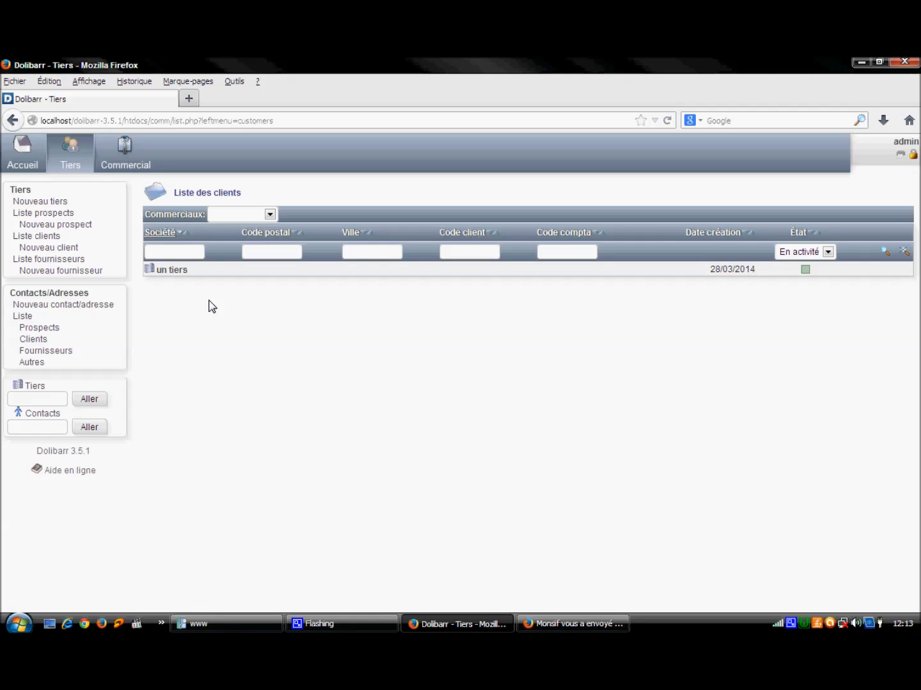
Step: Add the second user as a sales representative of 'un tiers' and open that user's card
left_click(177, 272)
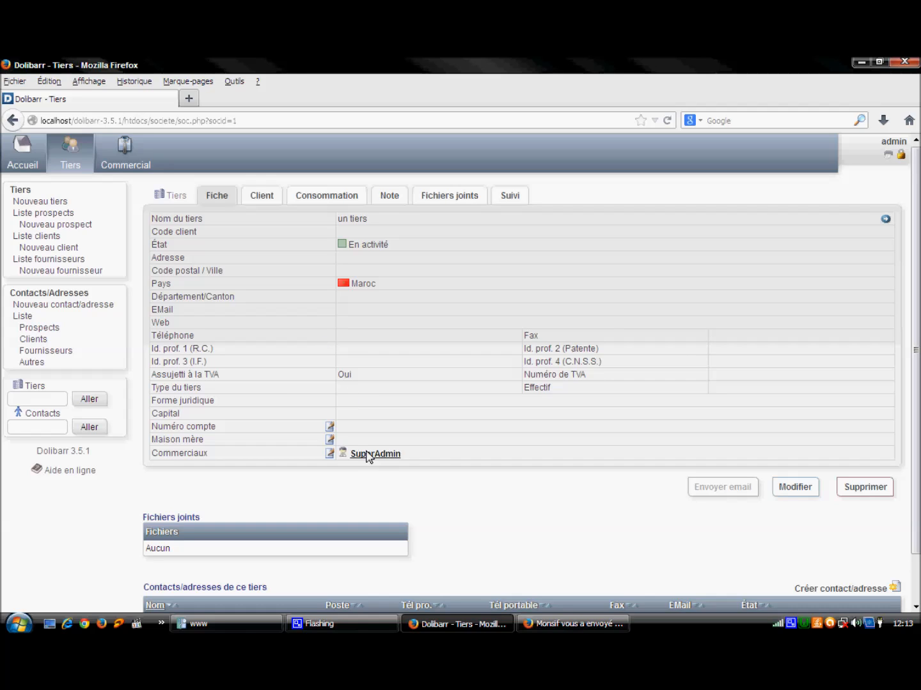
left_click(330, 454)
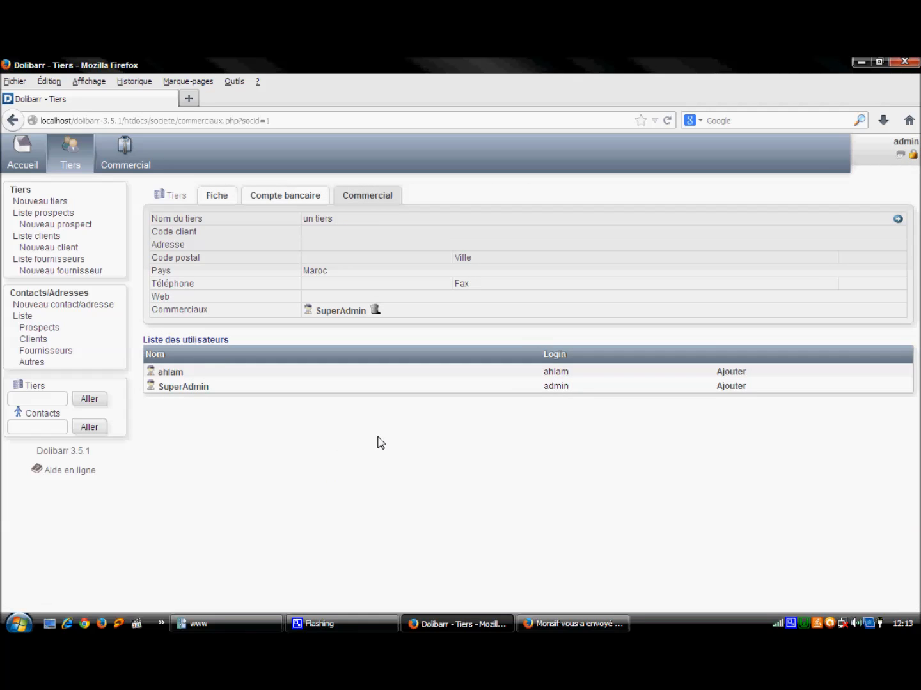
left_click(732, 373)
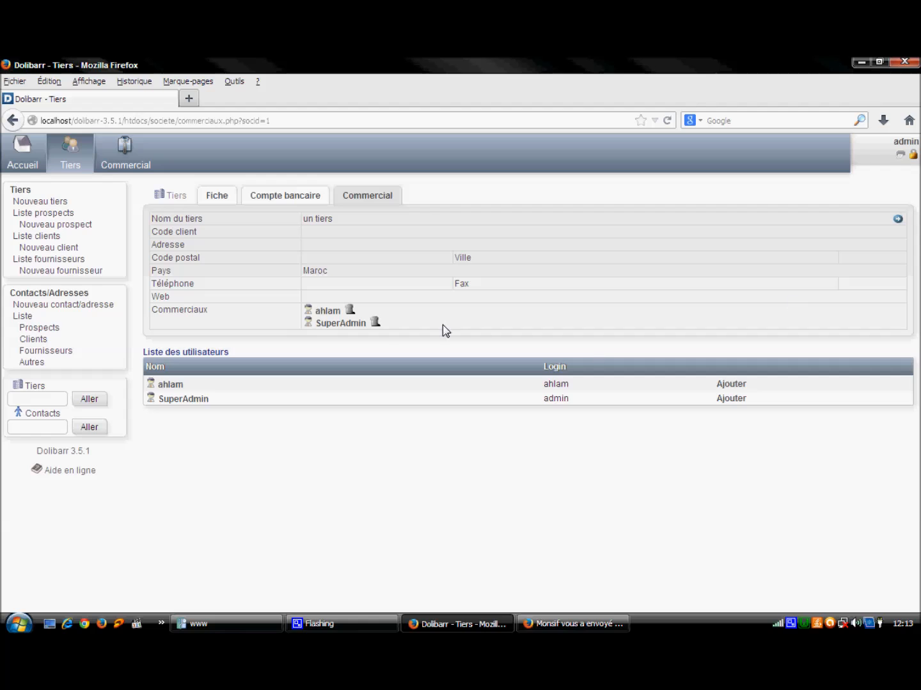
left_click(321, 312)
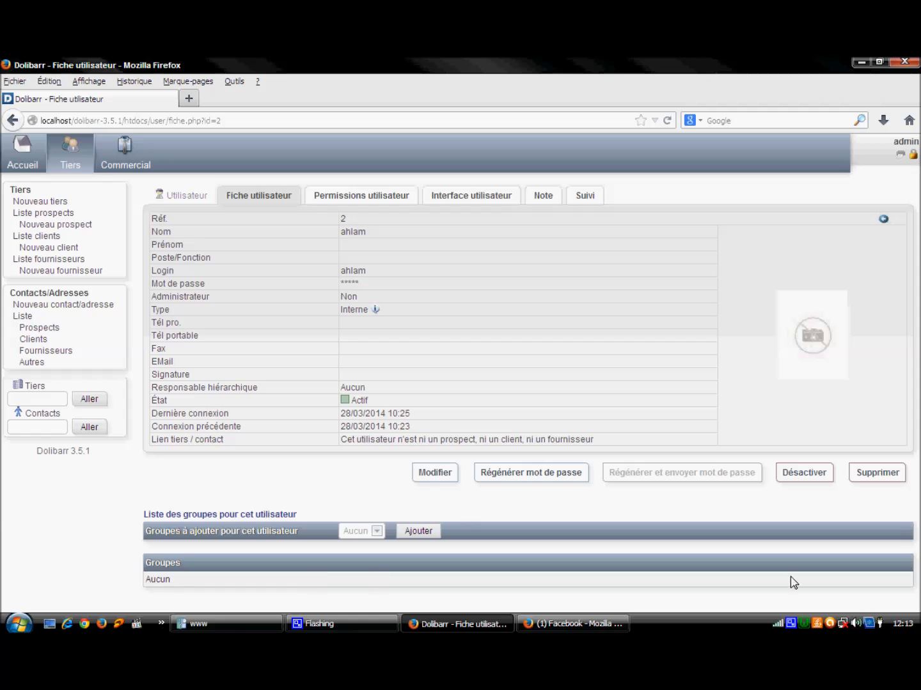
Step: Go back to the Accueil dashboard with the client and supplier statistics
right_click(793, 625)
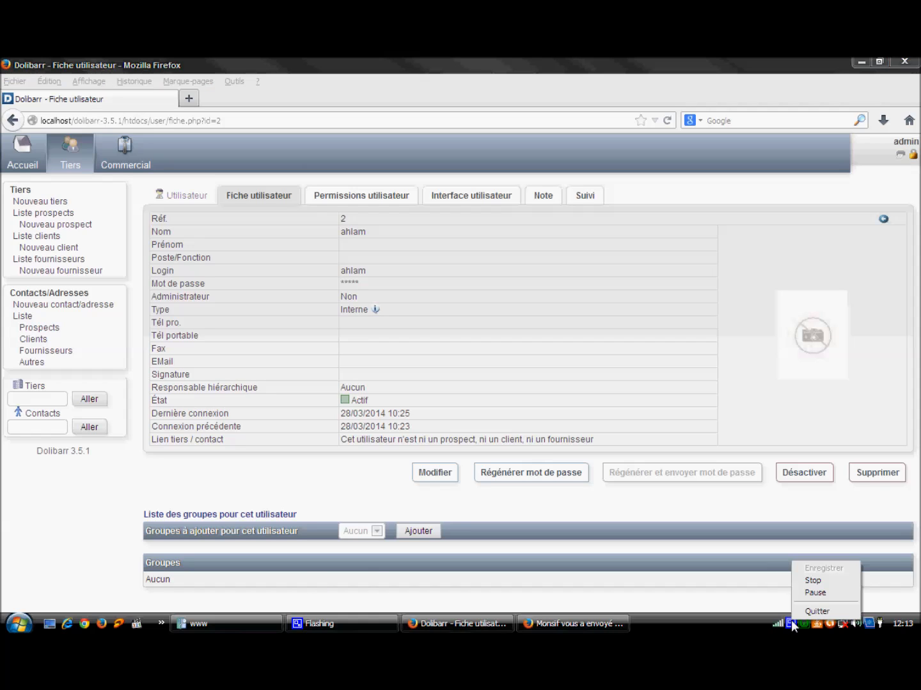
left_click(815, 593)
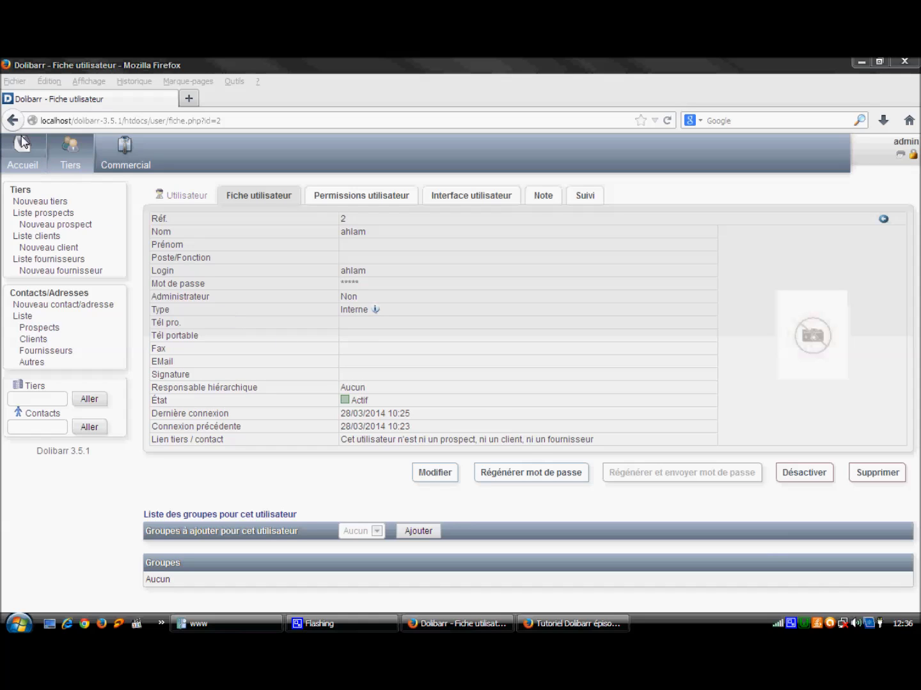
left_click(22, 156)
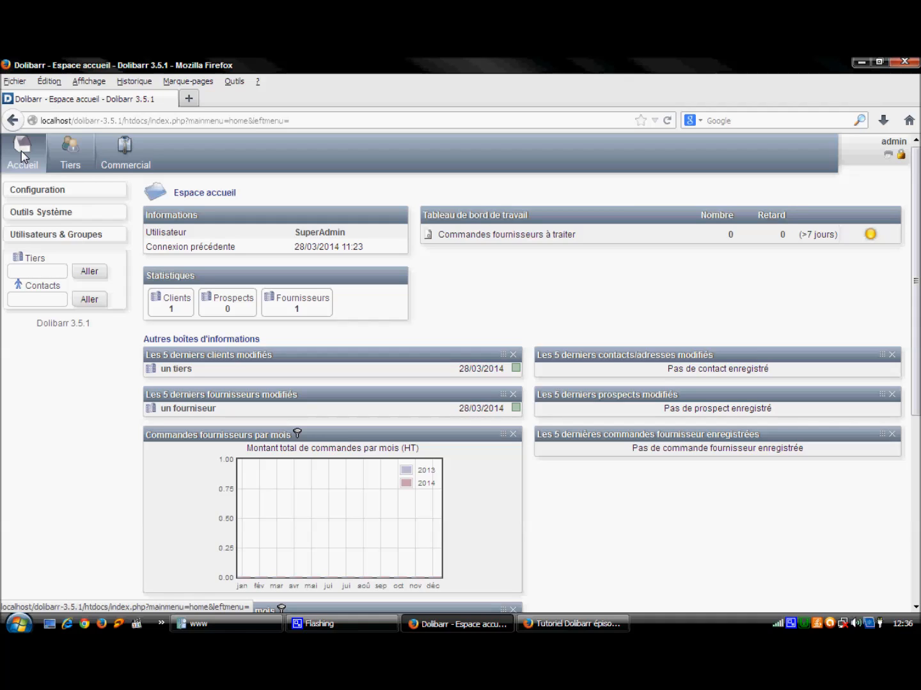
Step: Switch on the Produits module in Configuration > Modules and go to the Espace Produits page
left_click(32, 194)
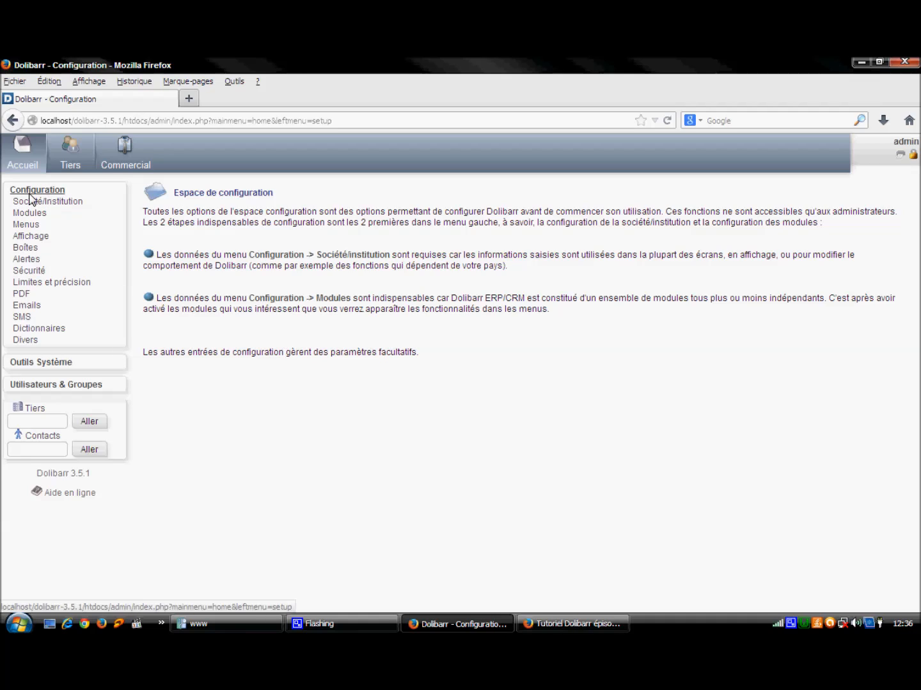
left_click(24, 216)
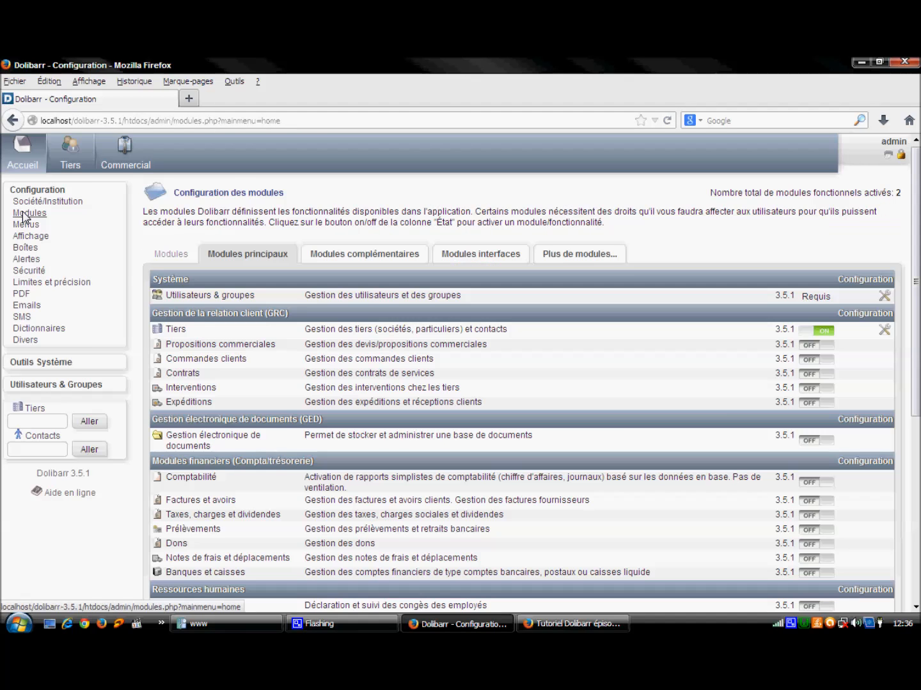
scroll(210, 297, "down", 5)
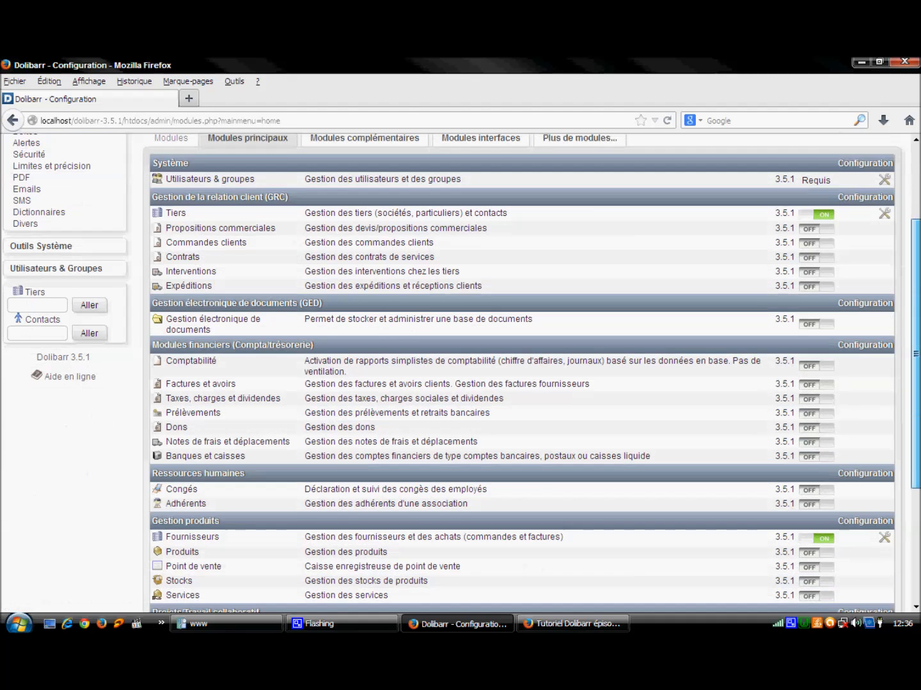
scroll(460, 473, "down", 2)
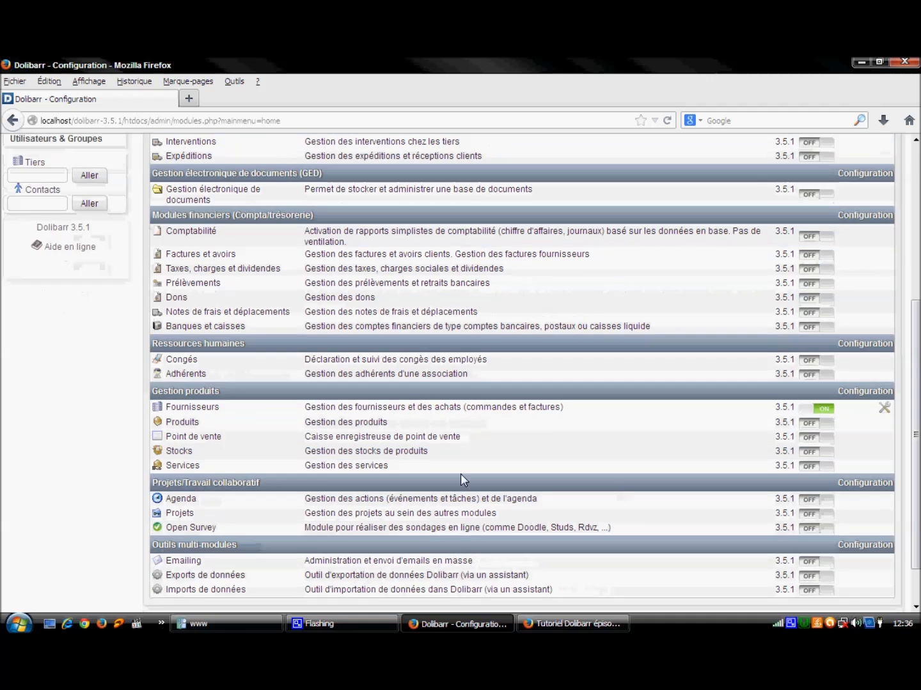
left_click(809, 422)
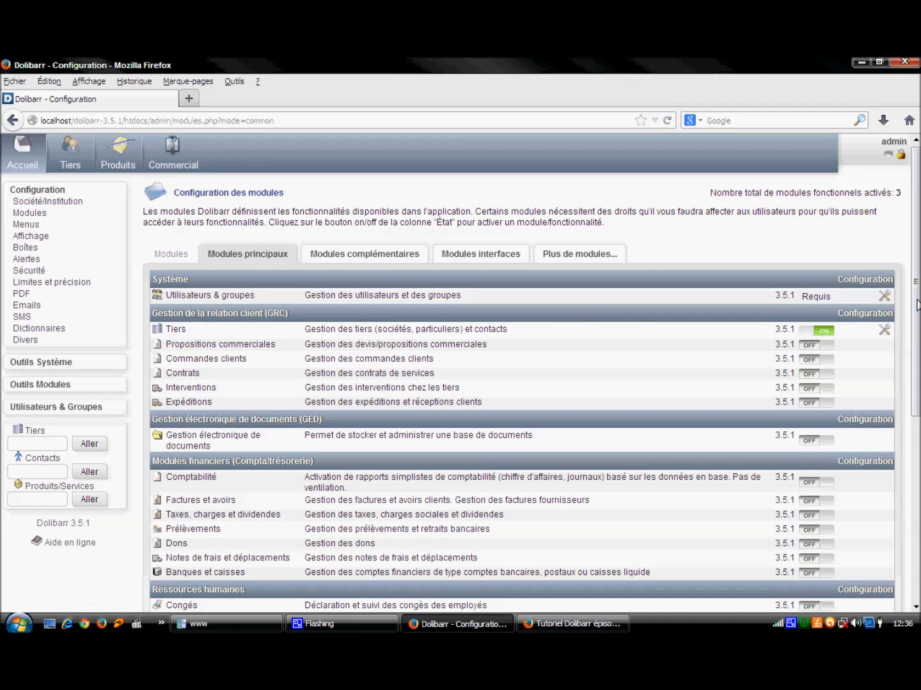
left_click(129, 160)
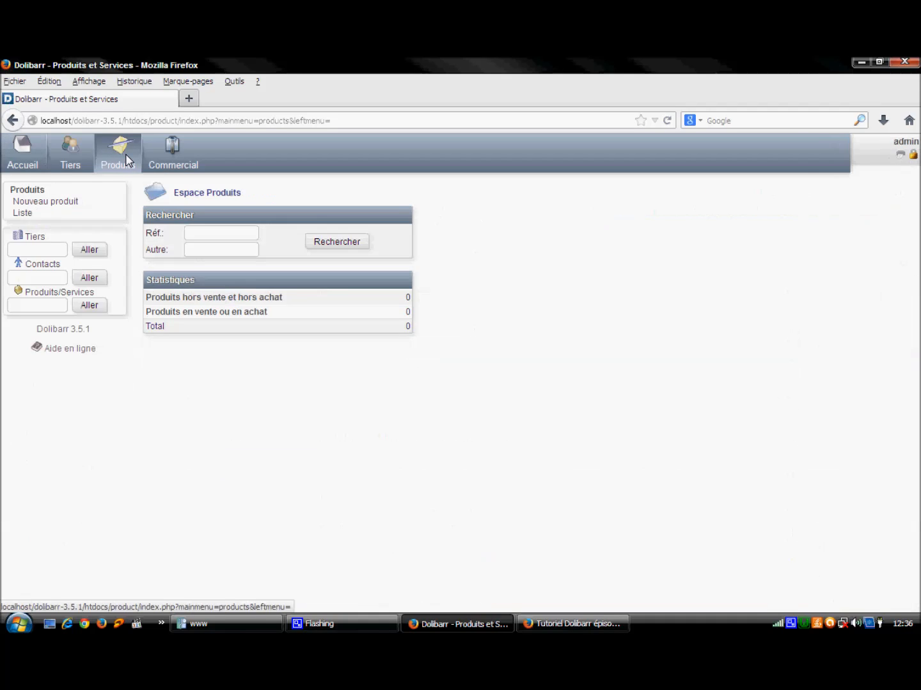
Step: Start a new product with reference ref11 and label 'un produit', keeping it En achat
left_click(52, 203)
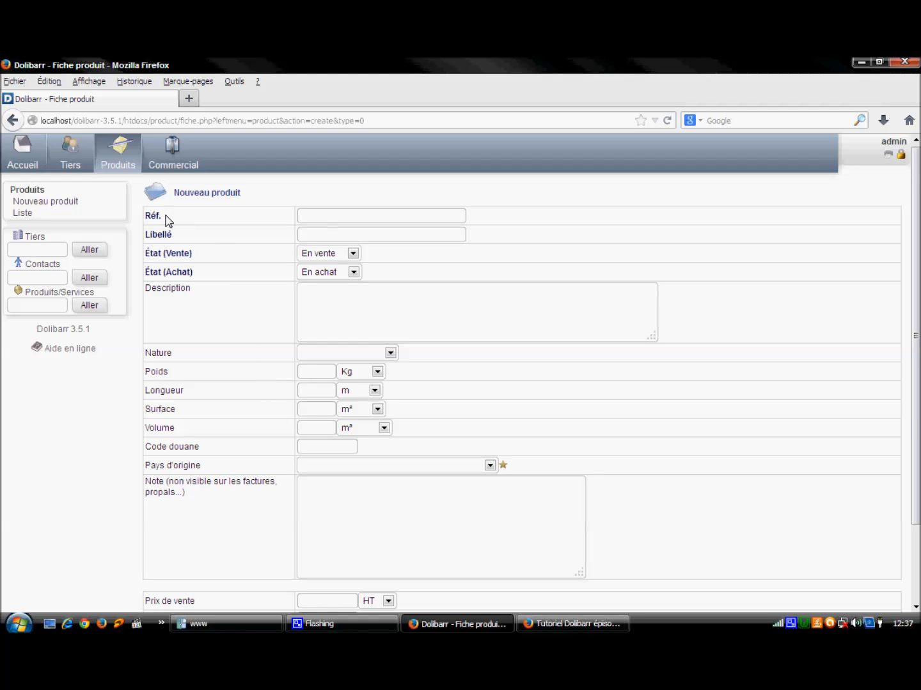
left_click(322, 220)
type("ref11")
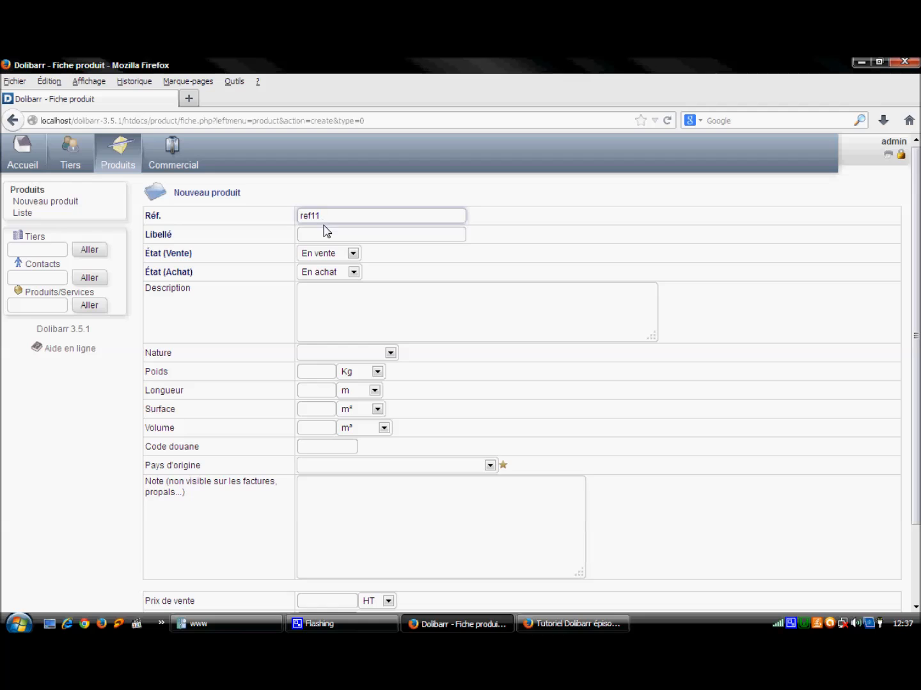
left_click(325, 240)
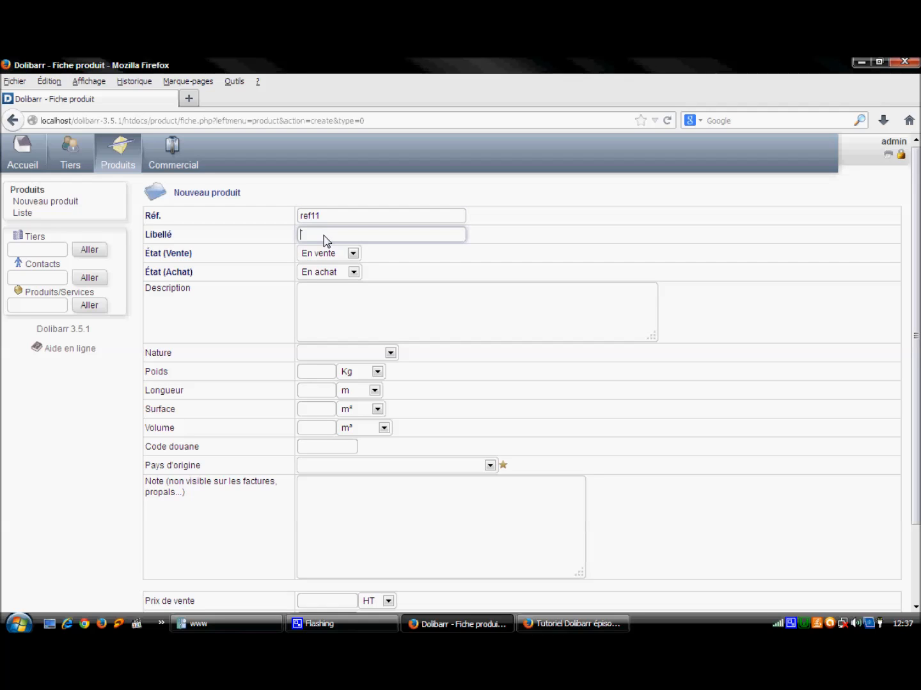
type("un produit")
left_click(353, 255)
left_click(353, 255)
left_click(353, 272)
left_click(354, 272)
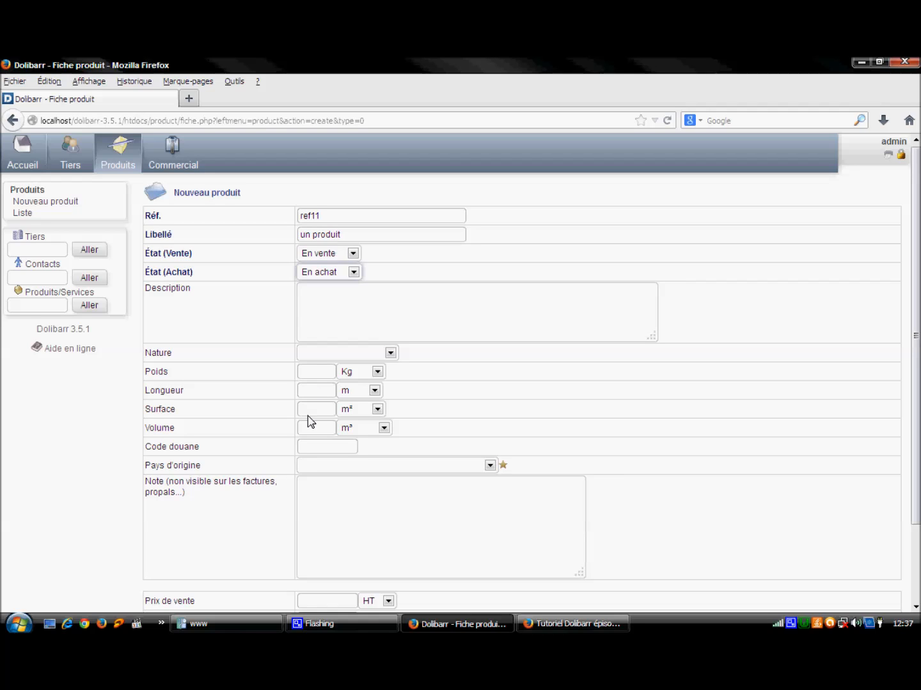
Step: Set sale price 100 and minimum sale price 90, then create the product
scroll(918, 300, "down", 2)
scroll(569, 553, "down", 1)
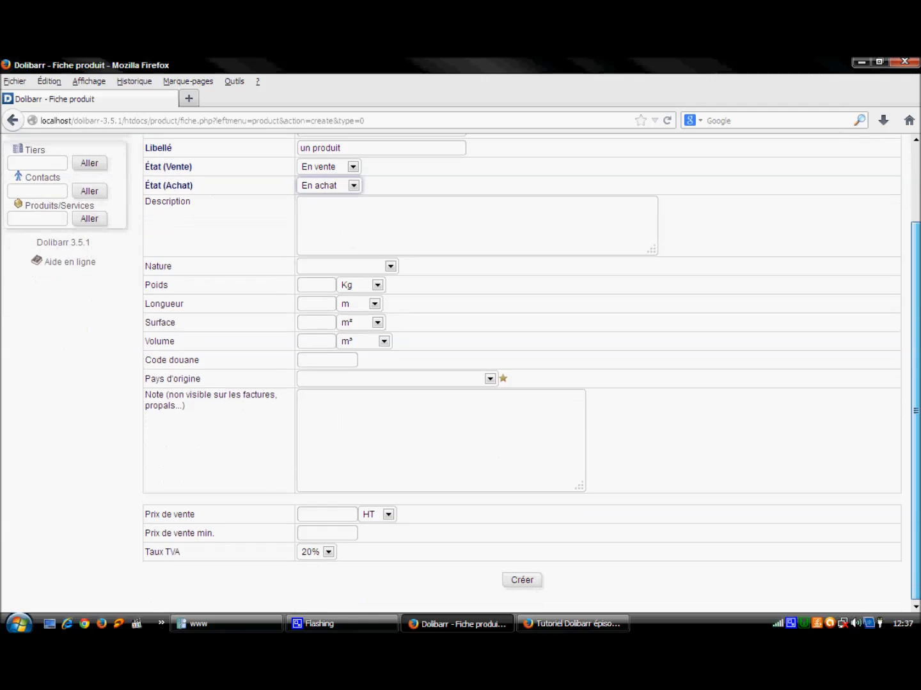
left_click(348, 518)
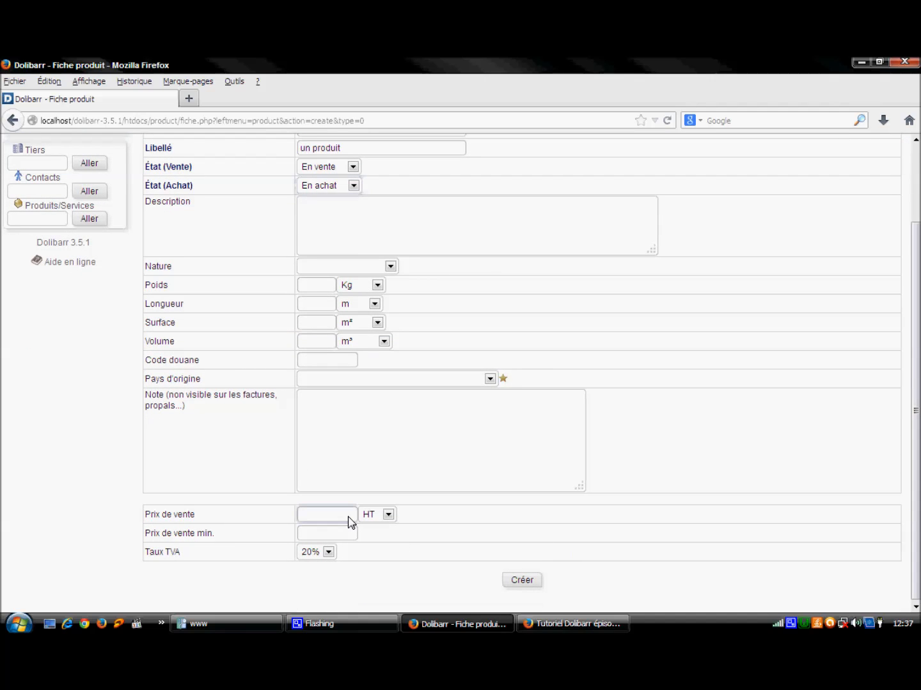
type("1001")
key("BackSpace")
left_click(326, 532)
type("90")
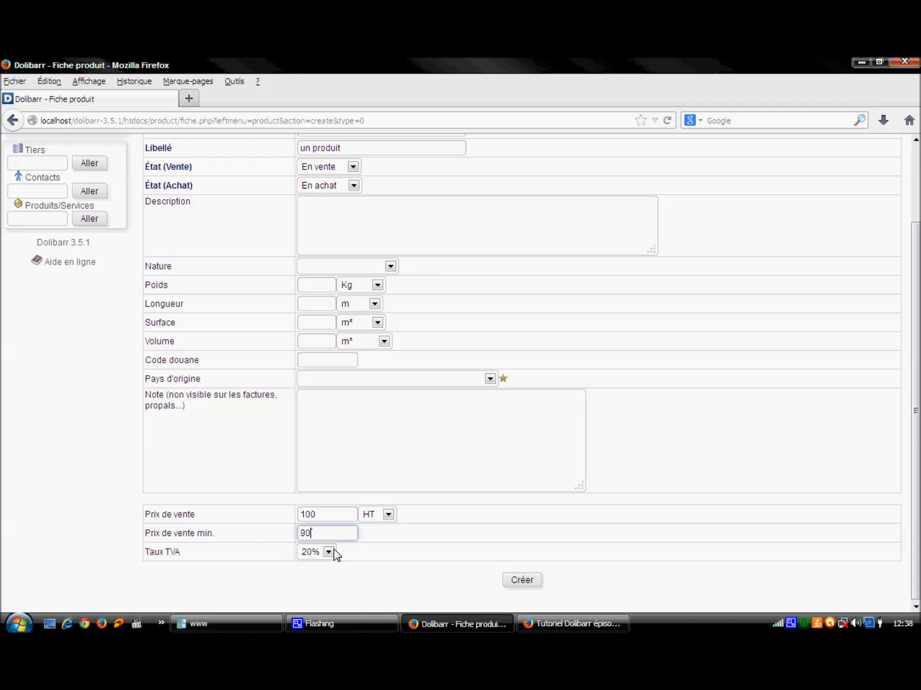
left_click(522, 581)
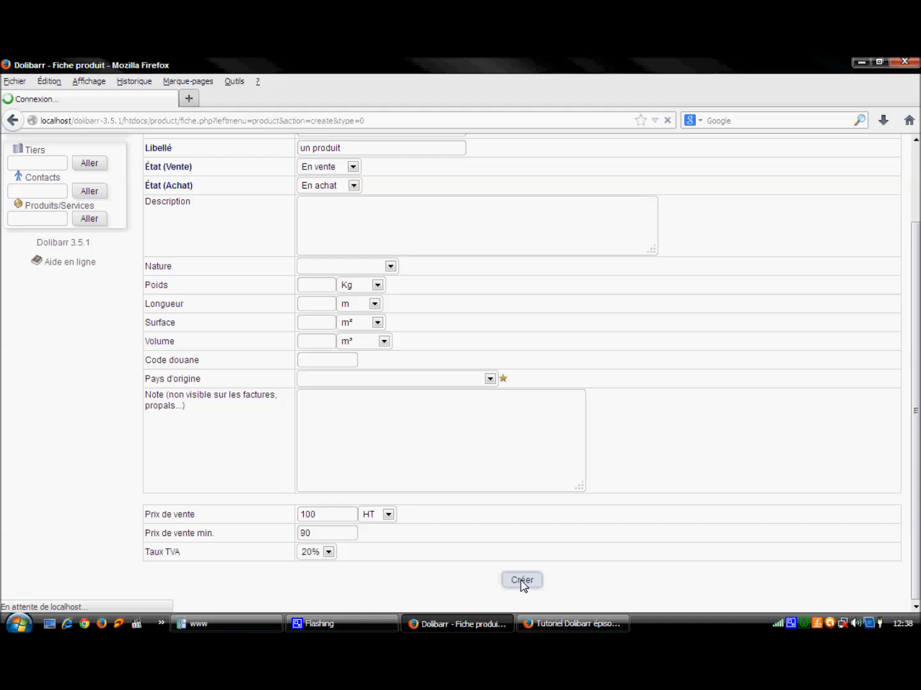
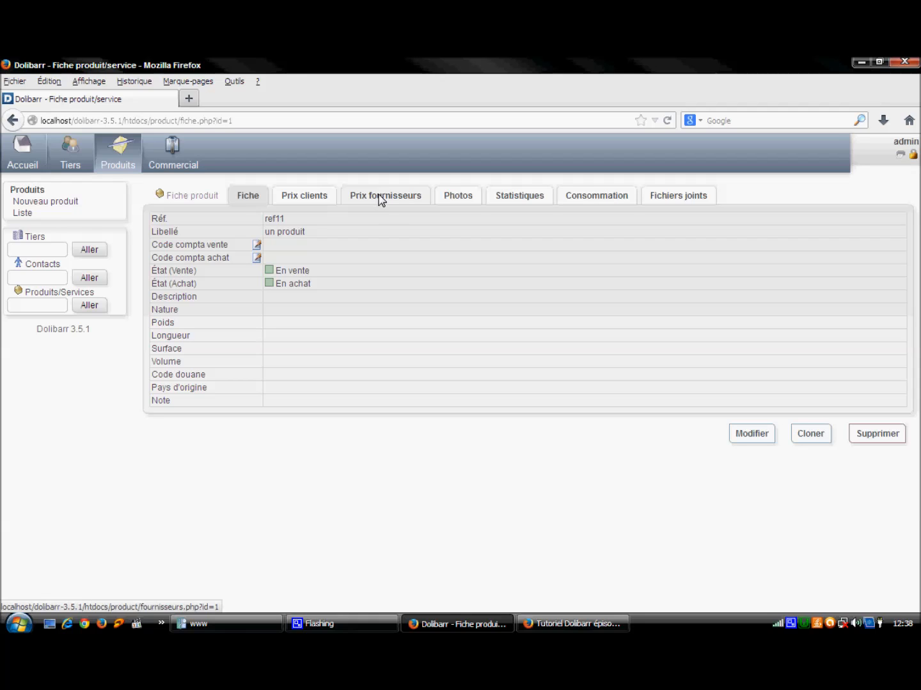
Step: Start a new supplier price for ref11 with supplier un fournisseur
left_click(382, 199)
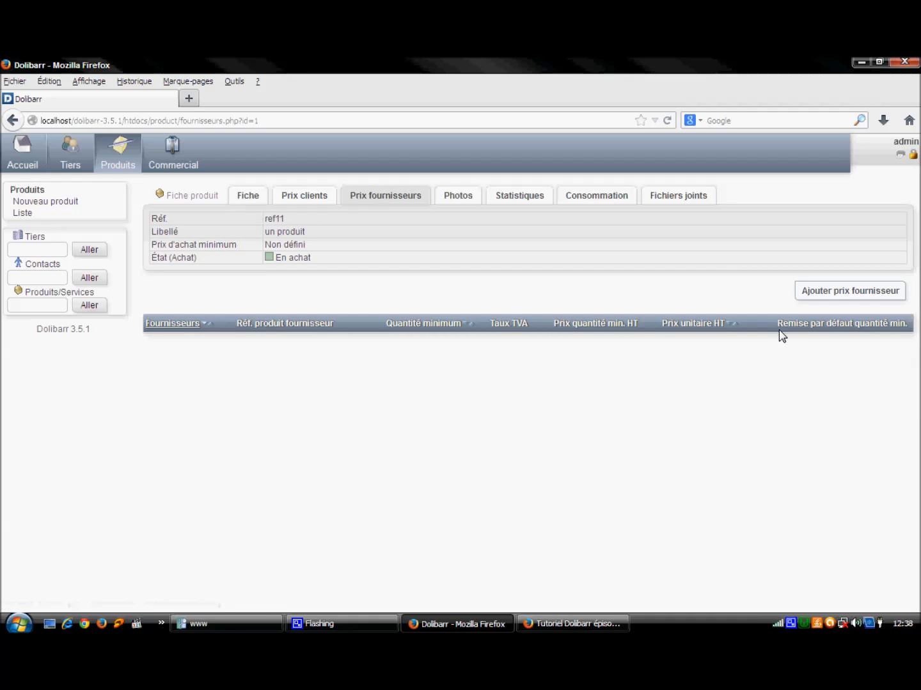
left_click(849, 295)
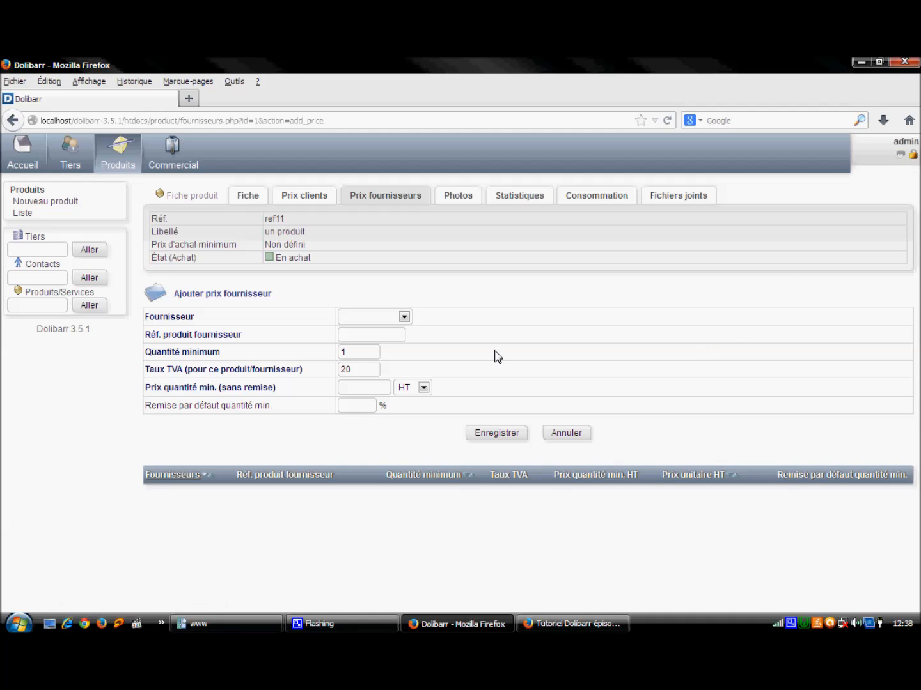
left_click(406, 317)
left_click(395, 341)
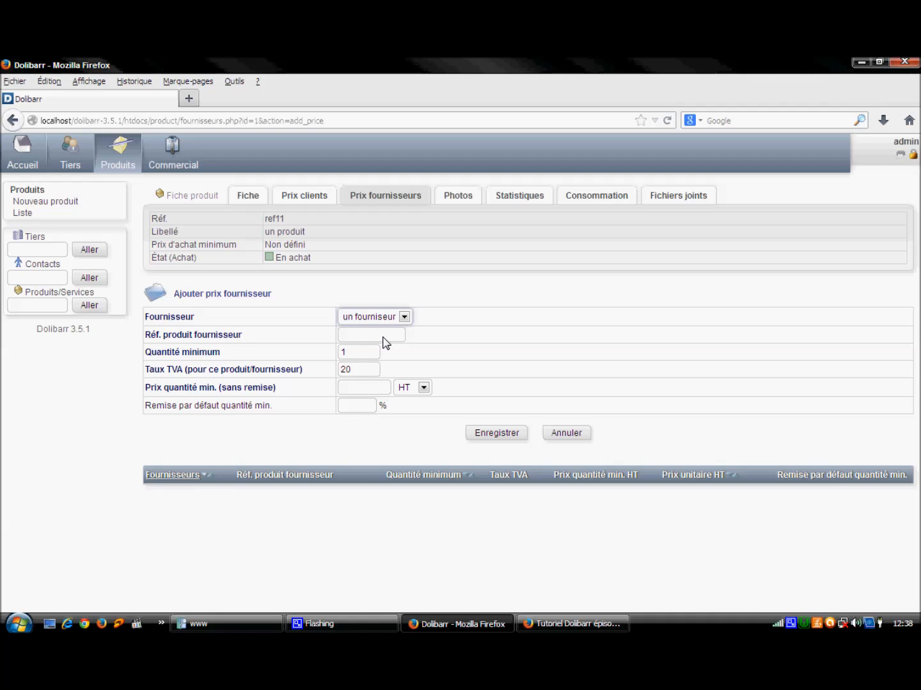
Step: Enter supplier ref ref22, minimum quantity 1, 20% VAT and 60 HT, then save
left_click(386, 343)
type("ref22")
double_click(349, 354)
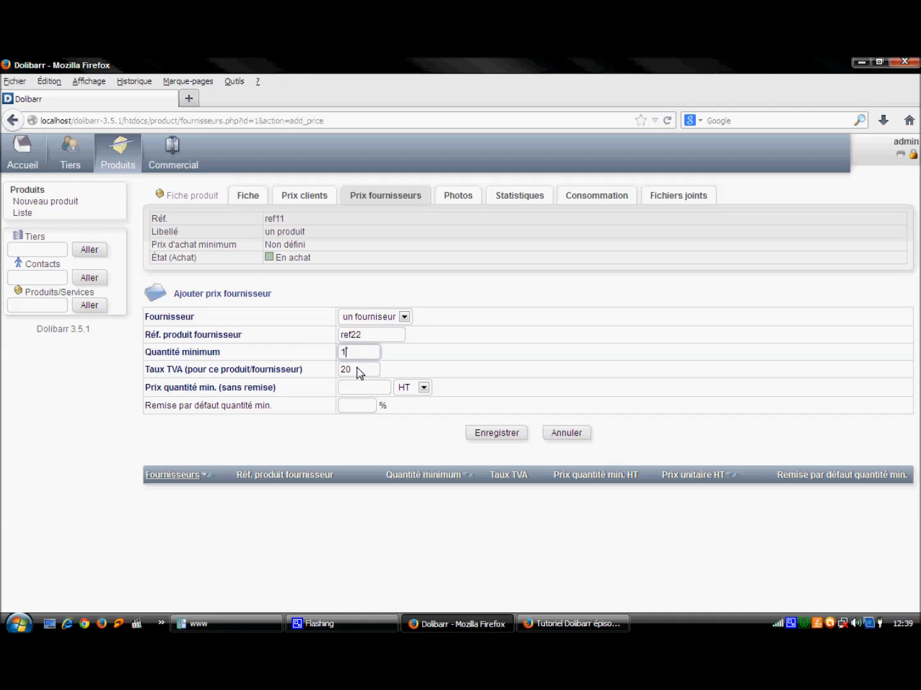
left_click_drag(360, 373, 350, 374)
left_click(346, 390)
left_click(493, 439)
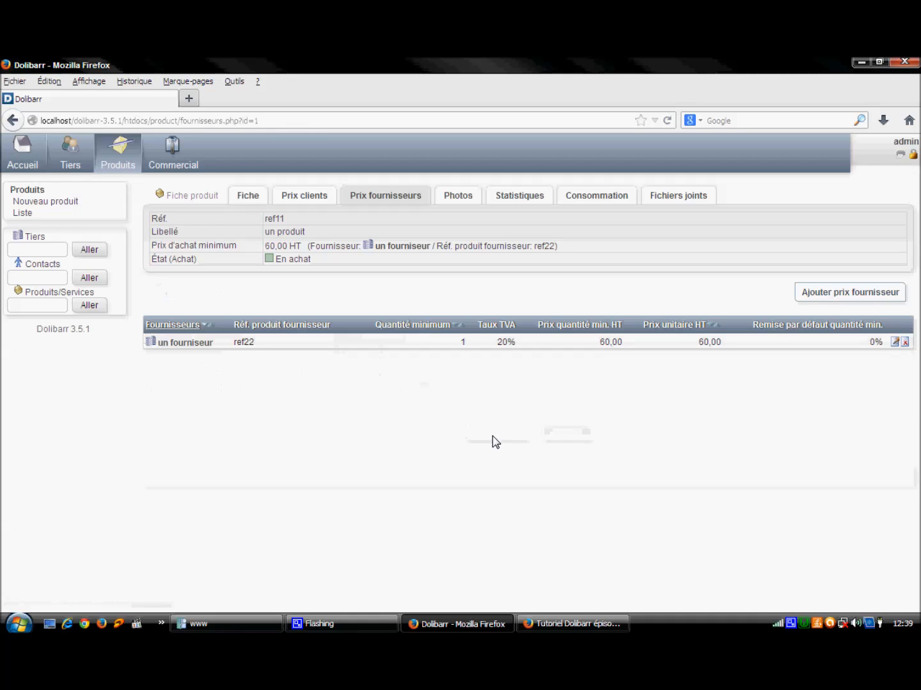
right_click(791, 623)
left_click(810, 597)
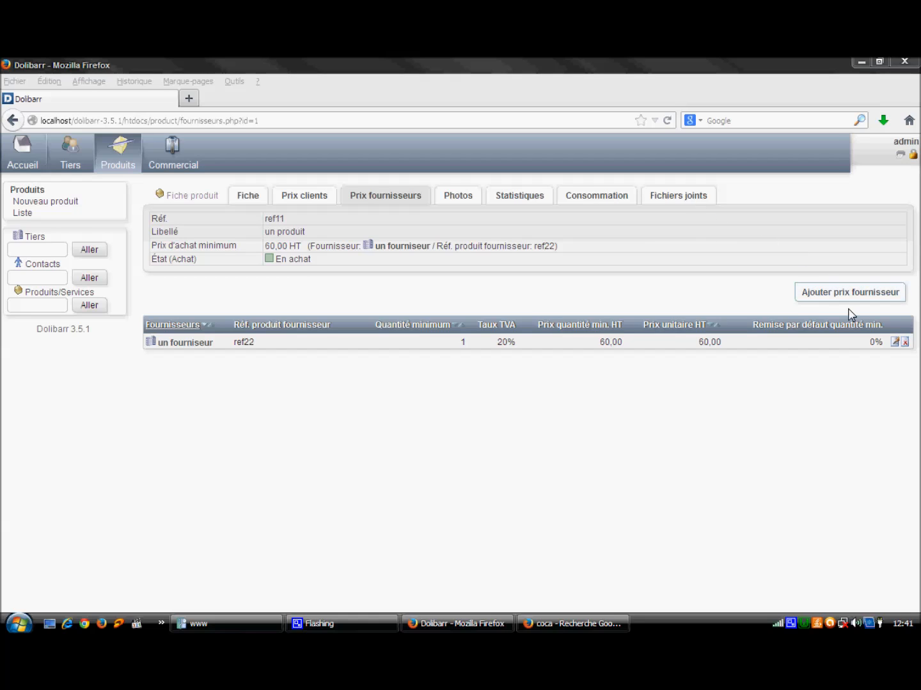
Step: Upload index.jpeg as a photo of product ref11 from its Photos page
left_click(456, 200)
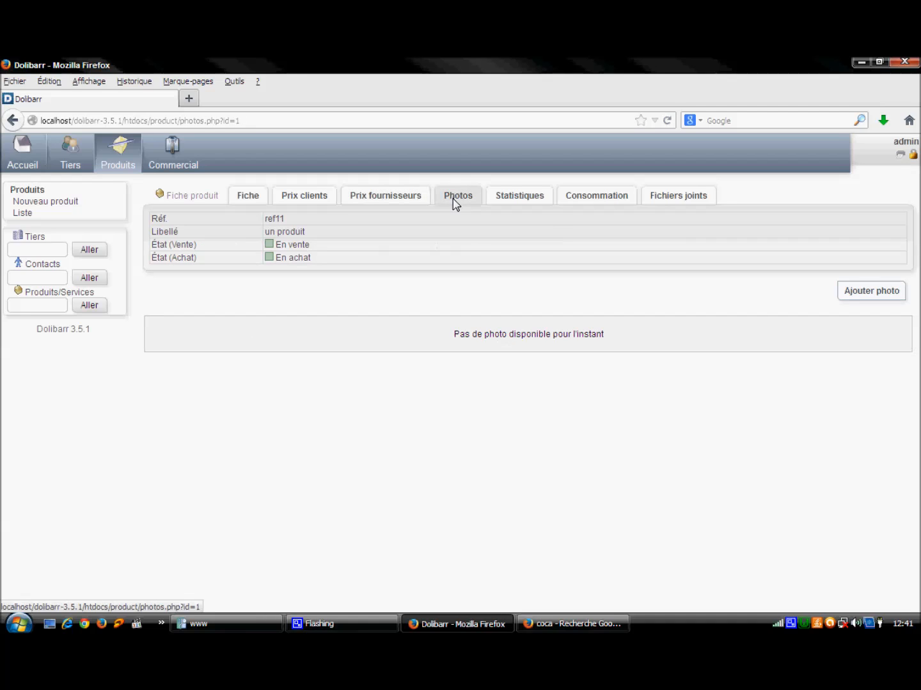
left_click(876, 297)
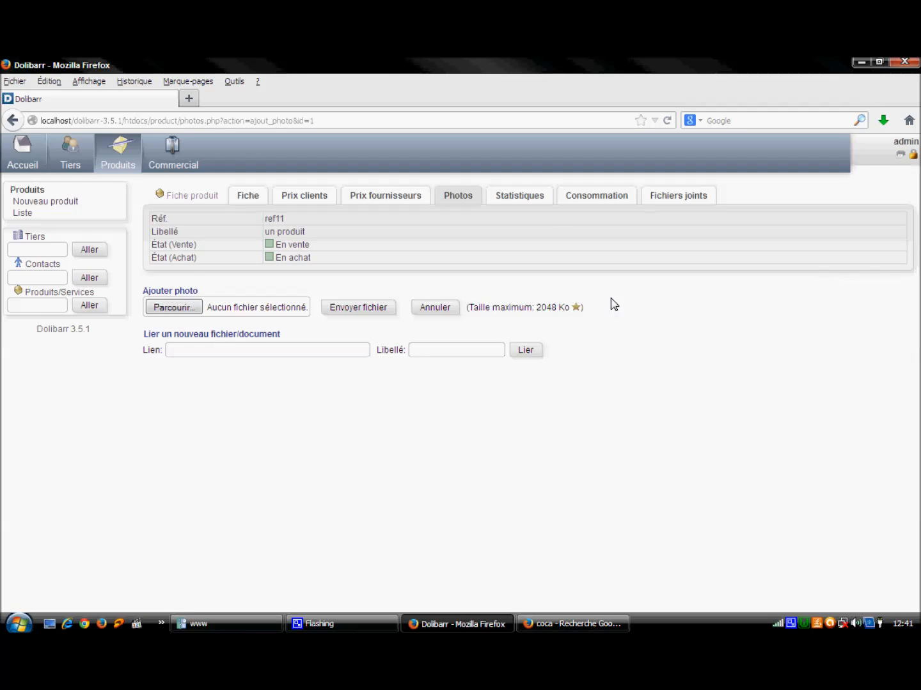
left_click(185, 308)
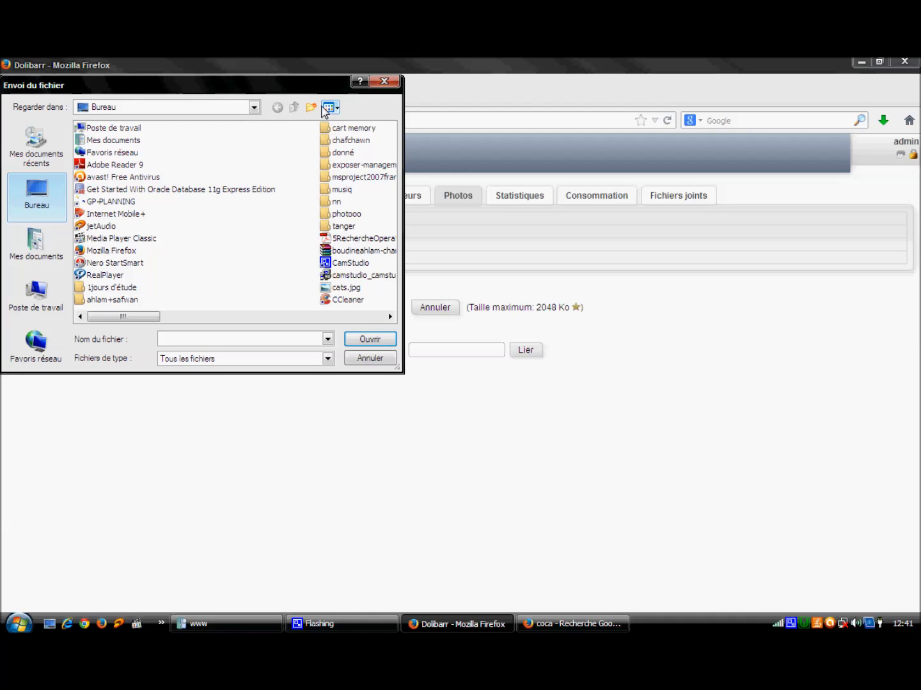
left_click(325, 108)
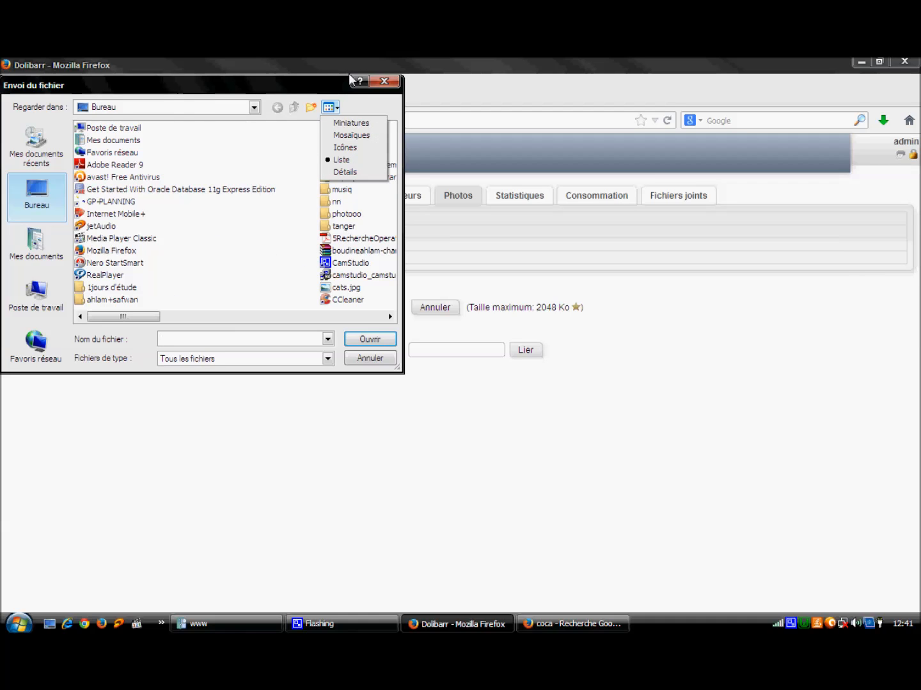
left_click(352, 135)
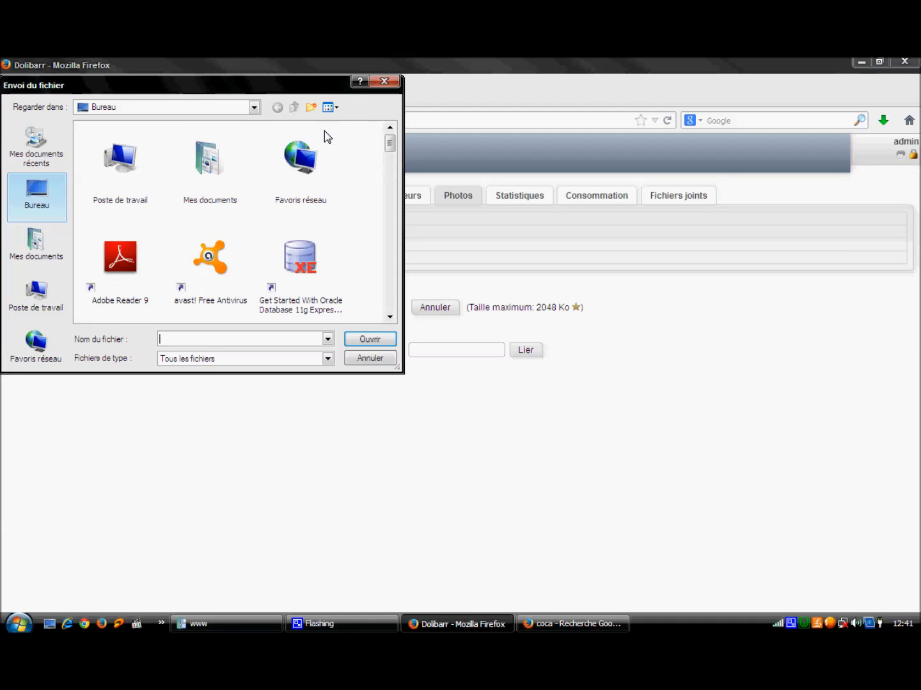
left_click_drag(390, 142, 394, 234)
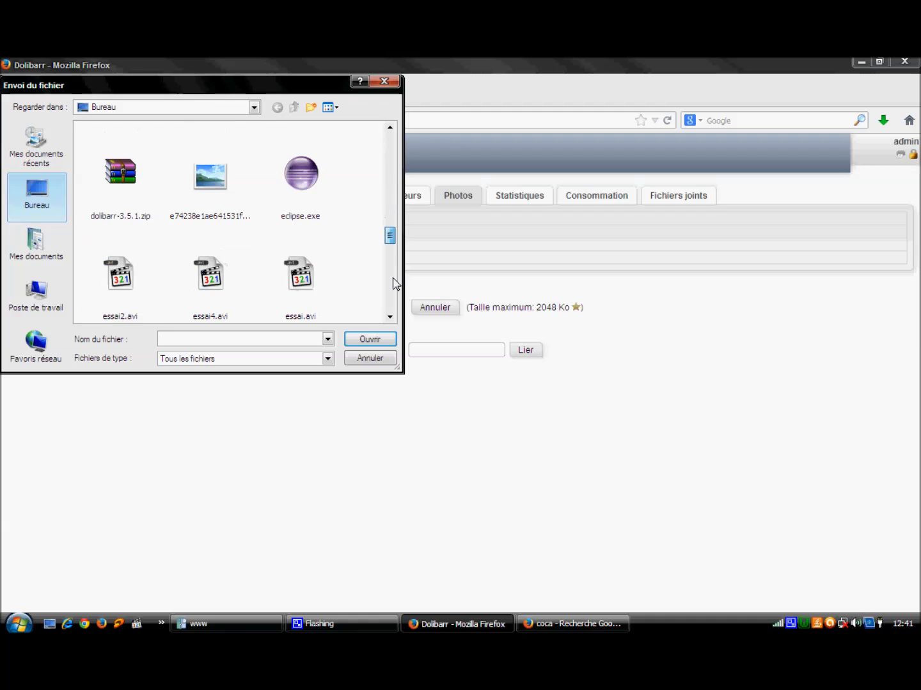
left_click_drag(391, 239, 389, 263)
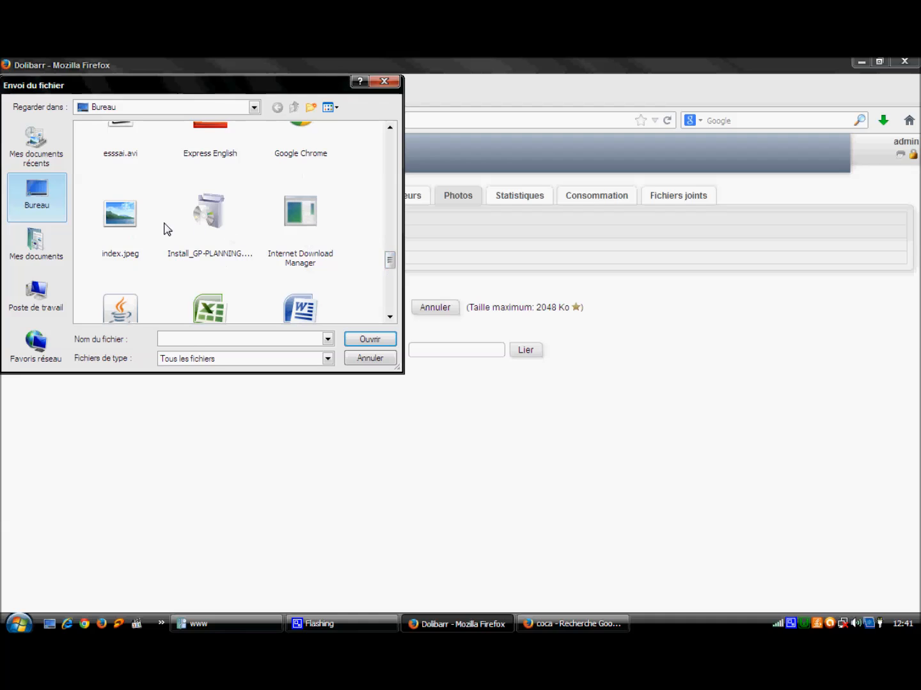
left_click(128, 221)
left_click(355, 342)
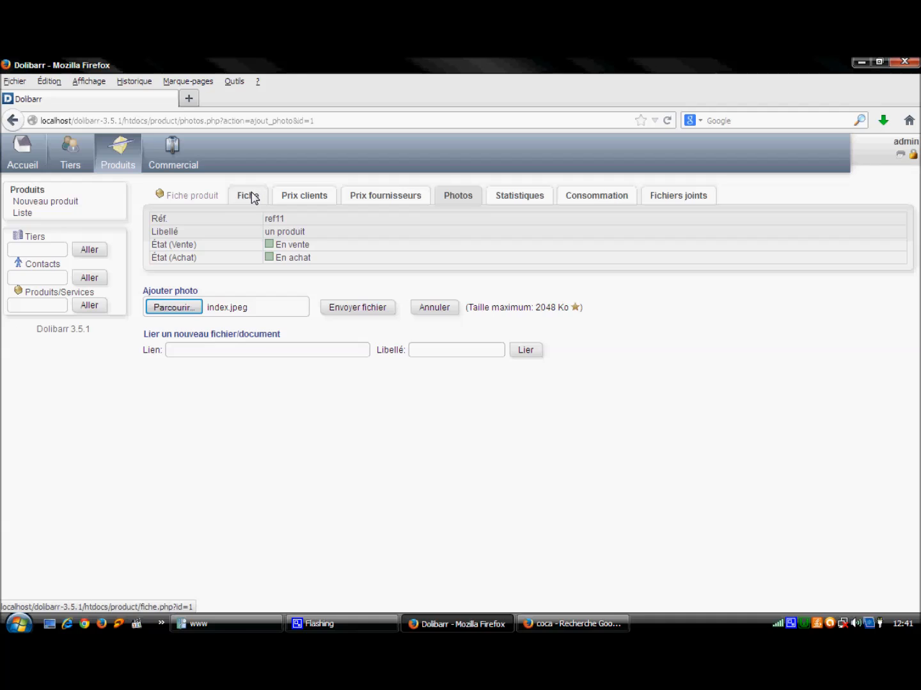
left_click(355, 315)
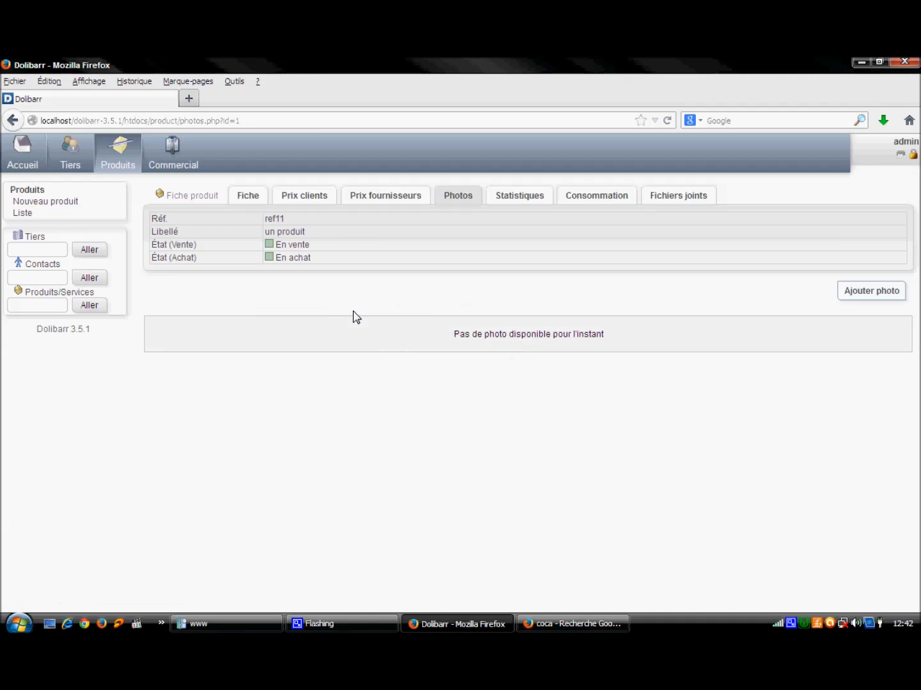
Step: View the ref11 product card and its statistics
left_click(244, 196)
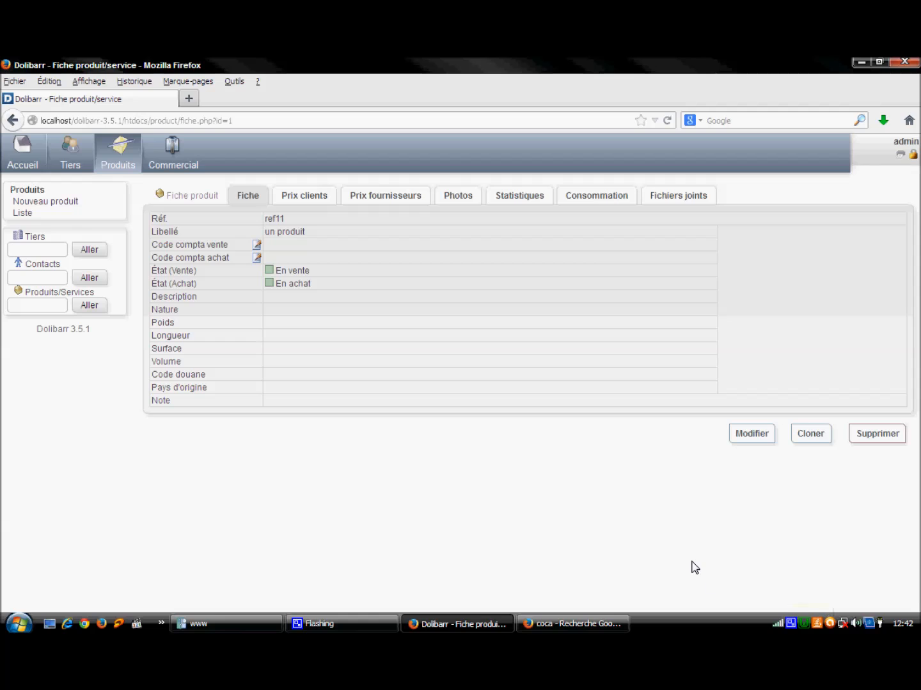
left_click(520, 197)
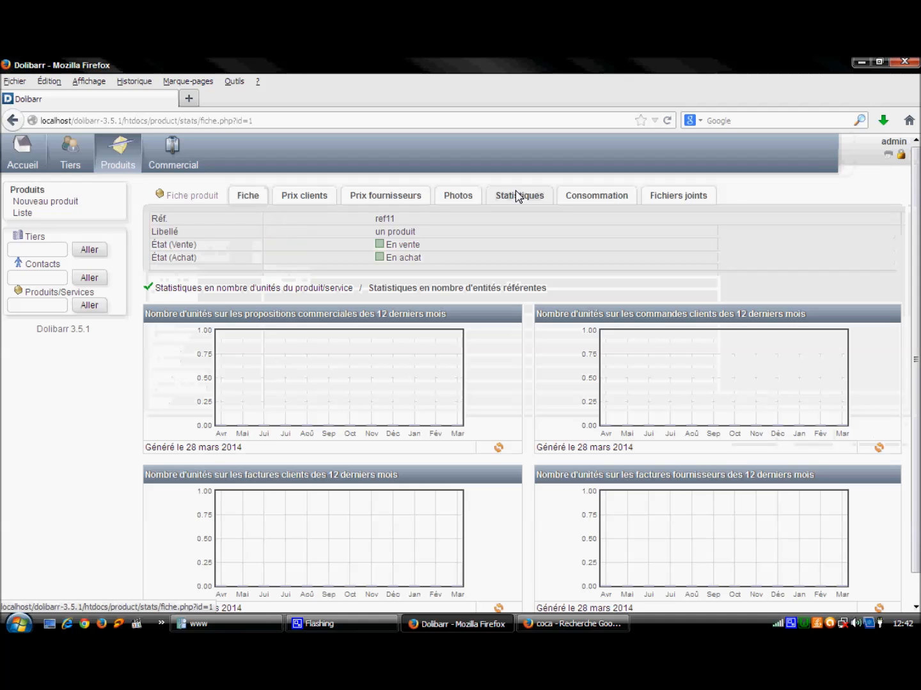
left_click_drag(286, 257, 197, 224)
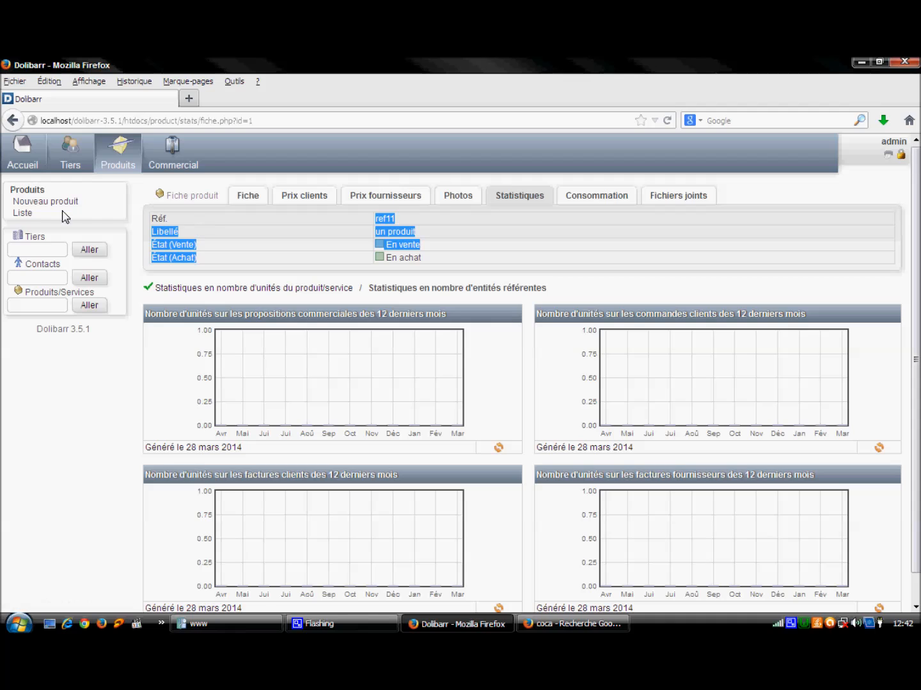
Step: Open the full product list showing ref11 at 100,00 HT sale and 60,00 HT purchase
left_click(22, 216)
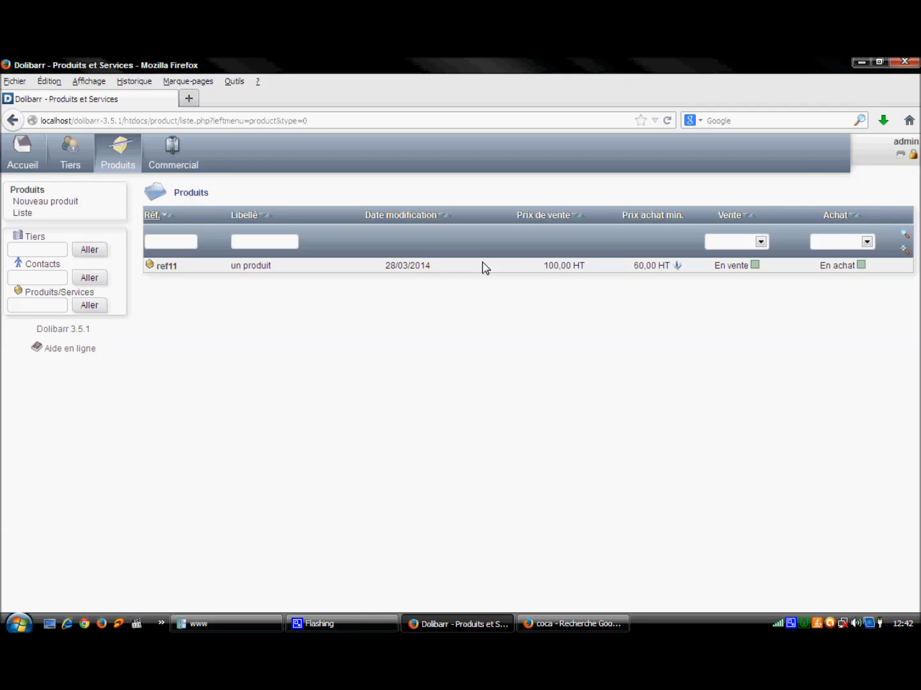
left_click(181, 245)
left_click(290, 244)
left_click(176, 244)
right_click(792, 626)
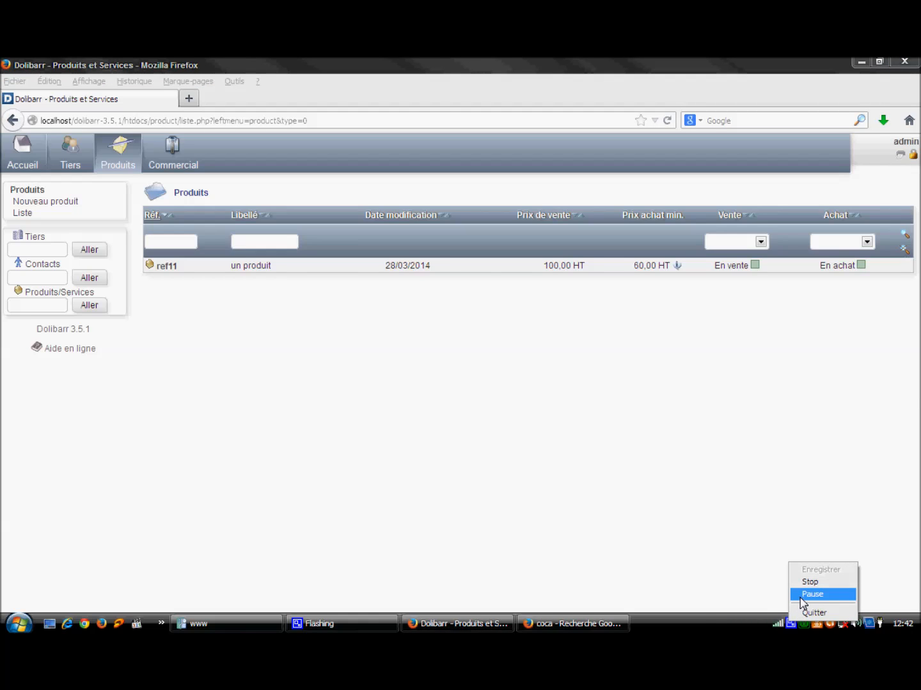
left_click(800, 597)
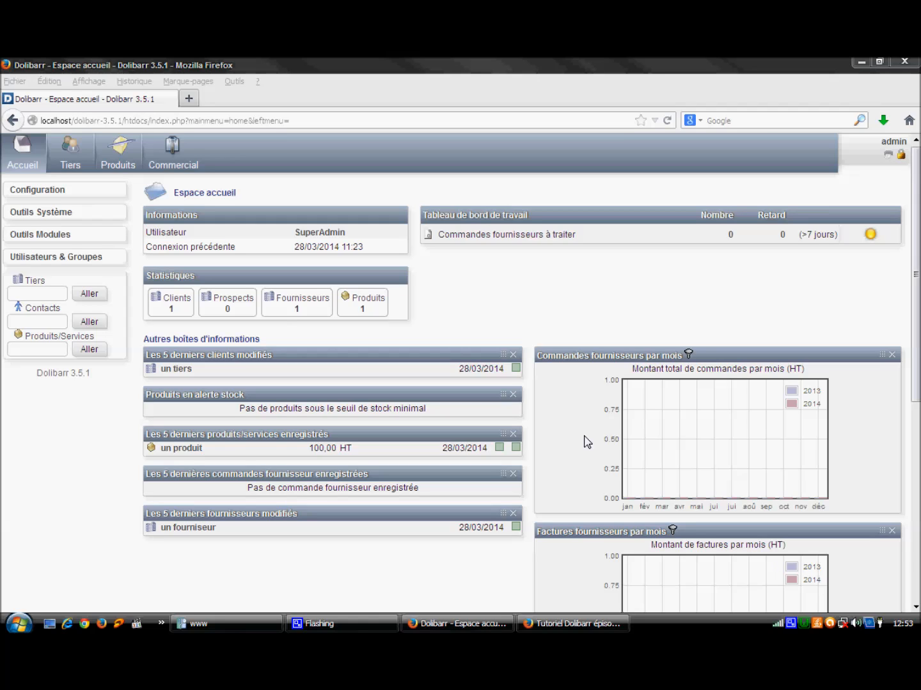
Step: Switch on the Stocks module under Gestion produits in Configuration > Modules
left_click(33, 191)
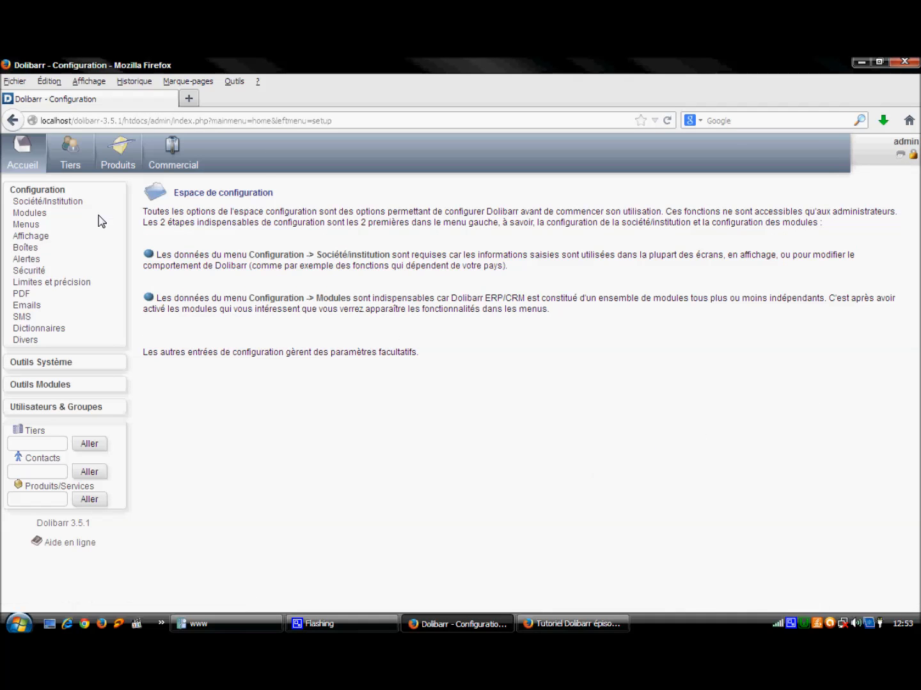
left_click(30, 216)
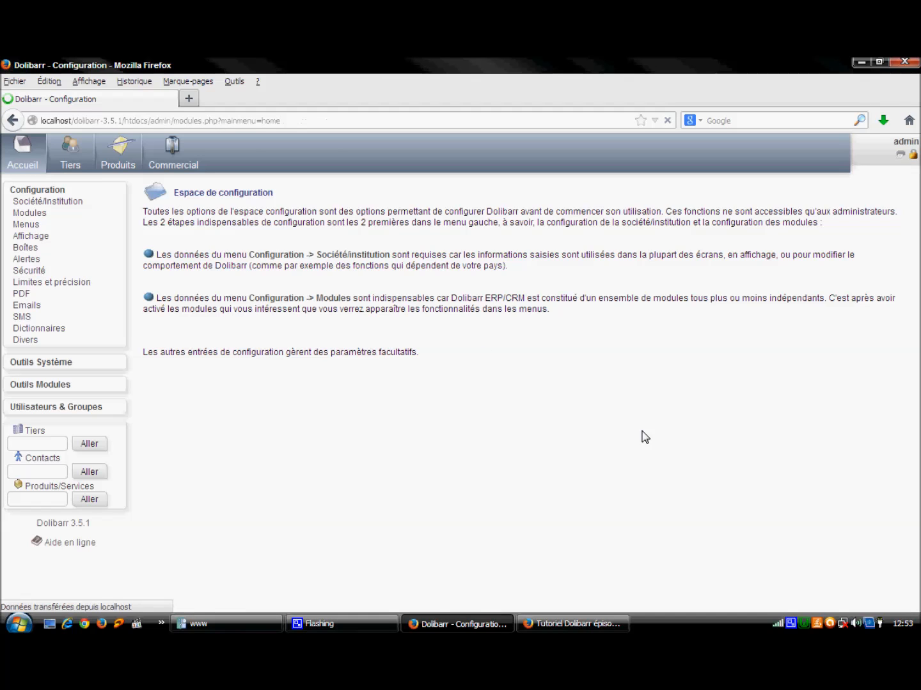
scroll(642, 435, "down", 2)
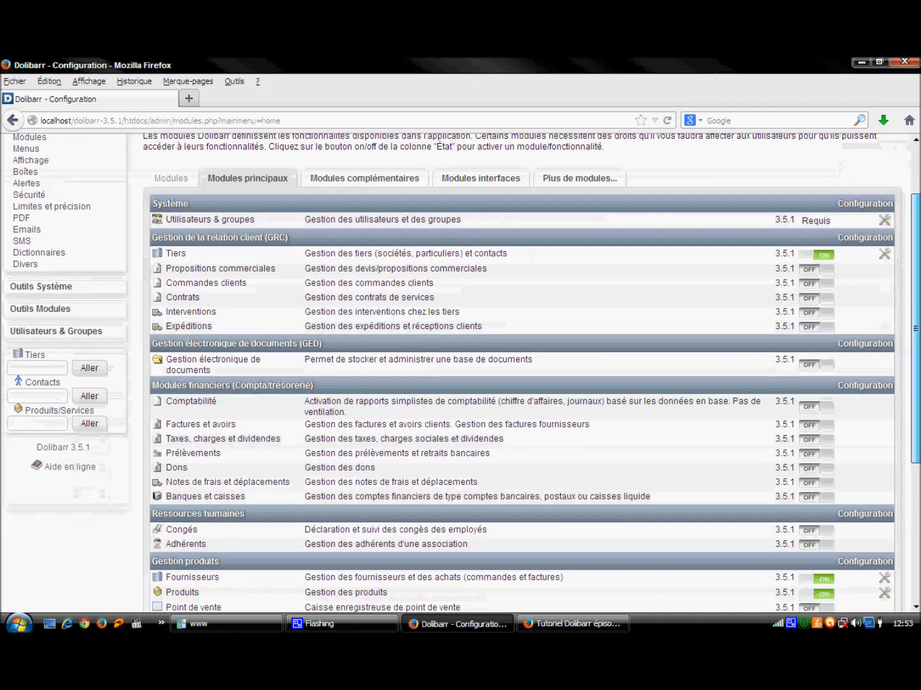
scroll(460, 373, "down", 2)
scroll(636, 526, "down", 1)
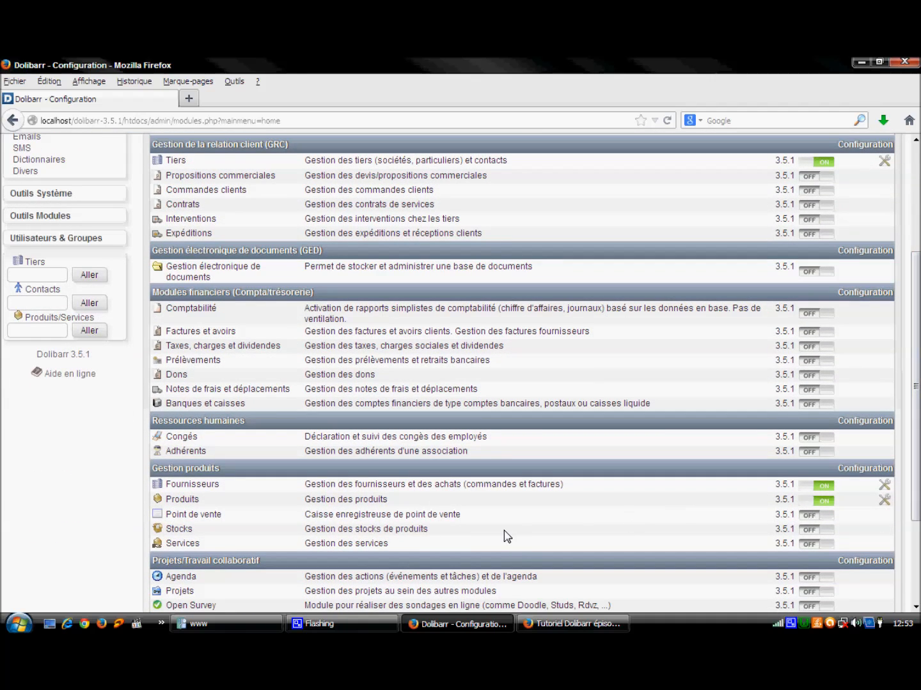
left_click(808, 531)
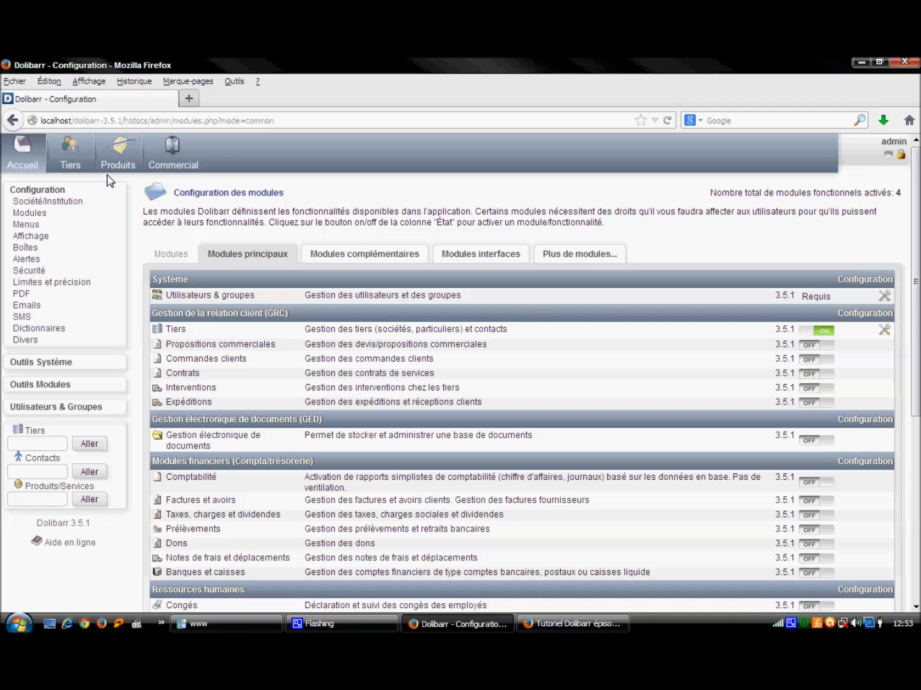
left_click(126, 166)
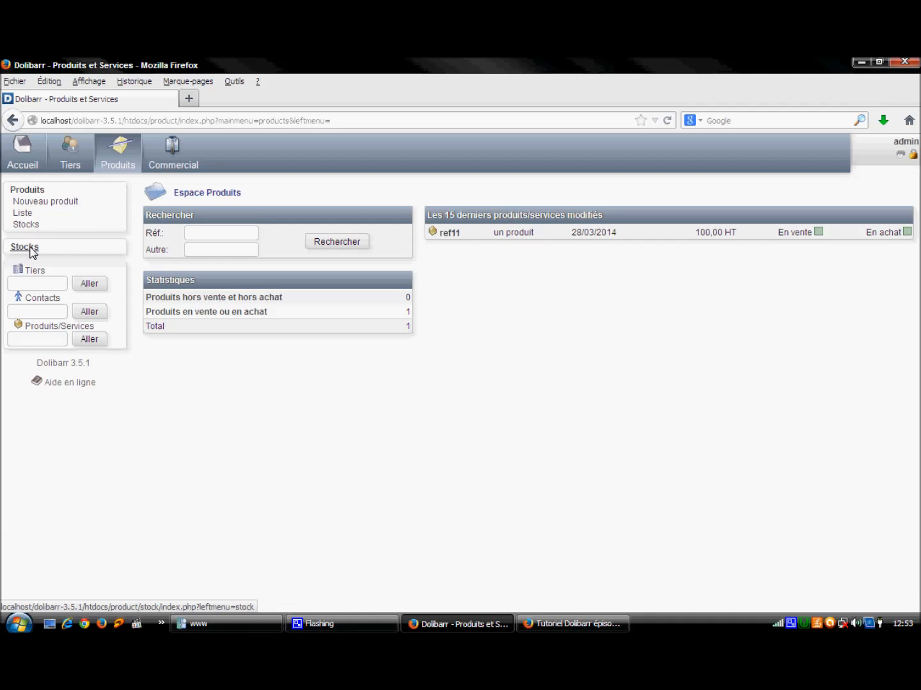
Step: Create a new warehouse with reference refentrepot via Stocks > Nouvel entrepôt
left_click(34, 252)
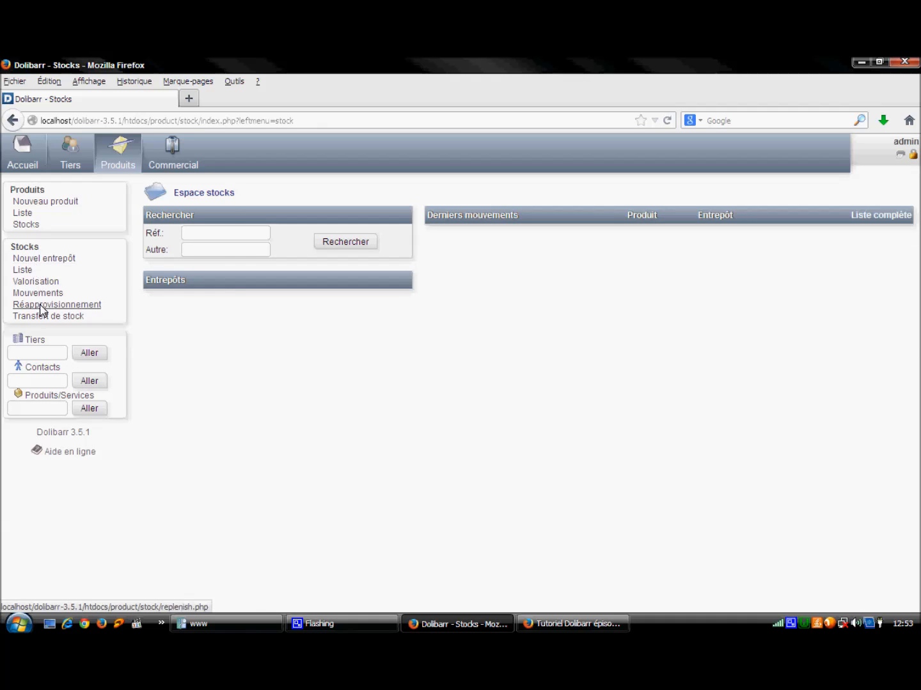
left_click(34, 260)
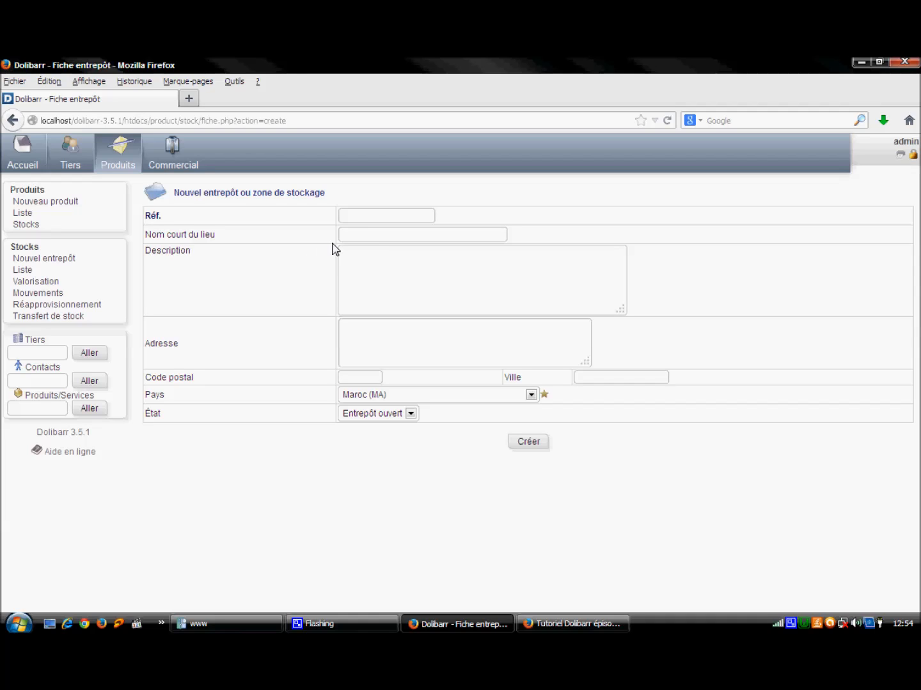
left_click(350, 218)
type("refentrepot")
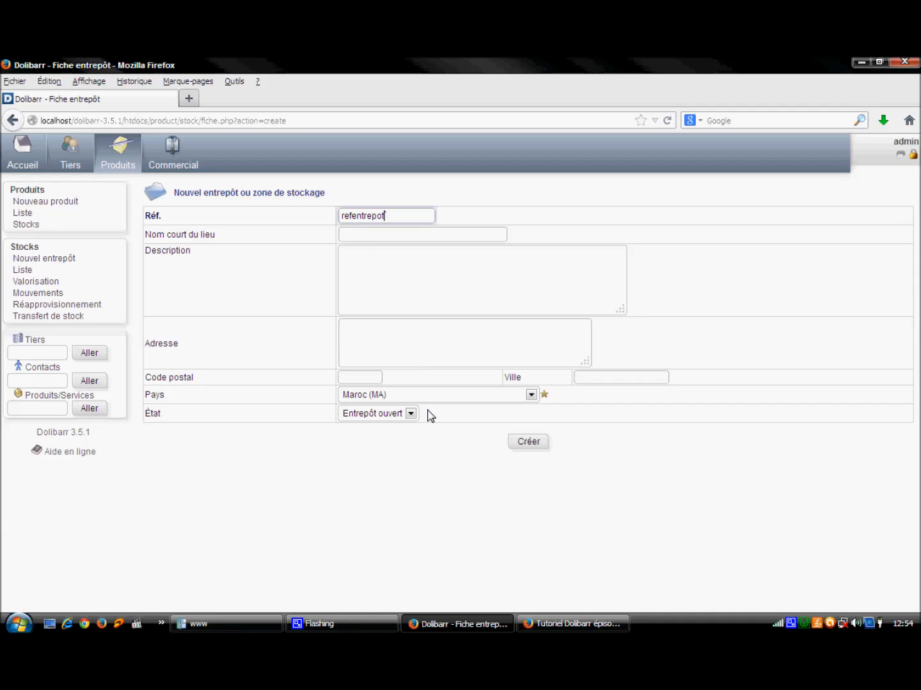
left_click(527, 447)
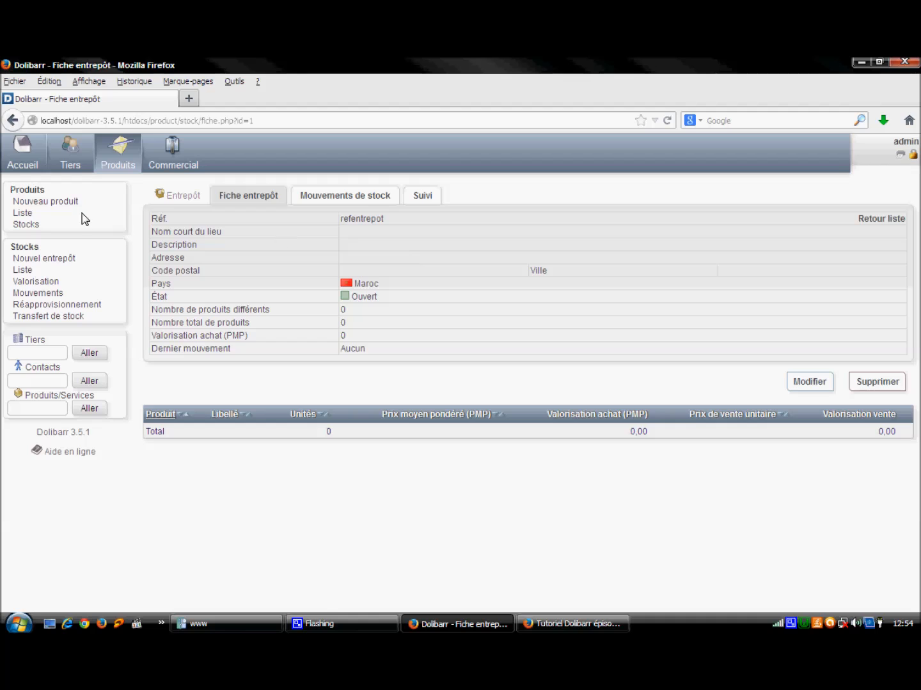
Step: Open product ref11 from the product list and show its Stock tab
left_click(20, 213)
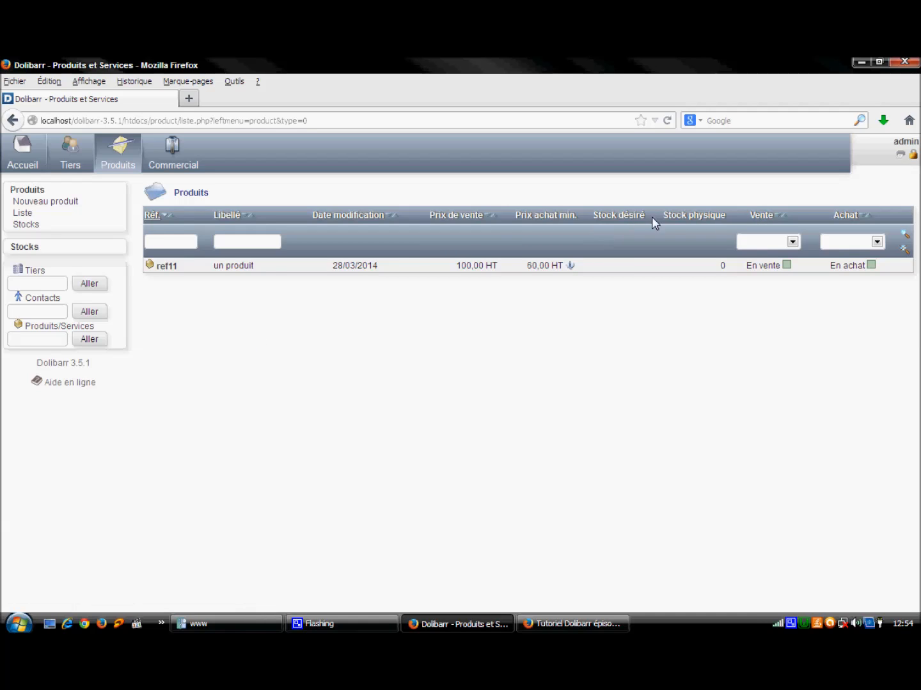
left_click(165, 268)
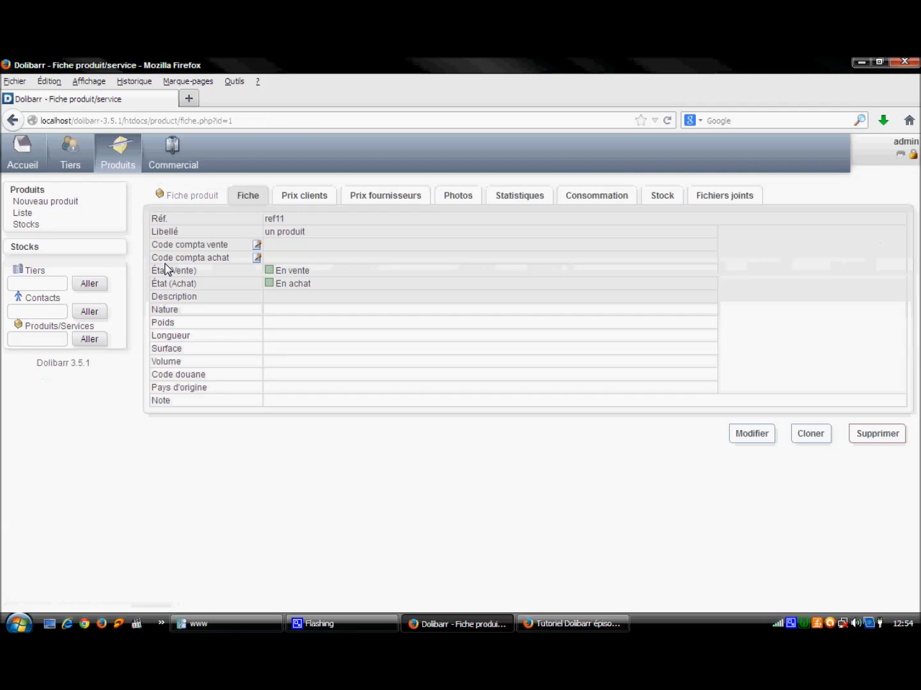
left_click(665, 193)
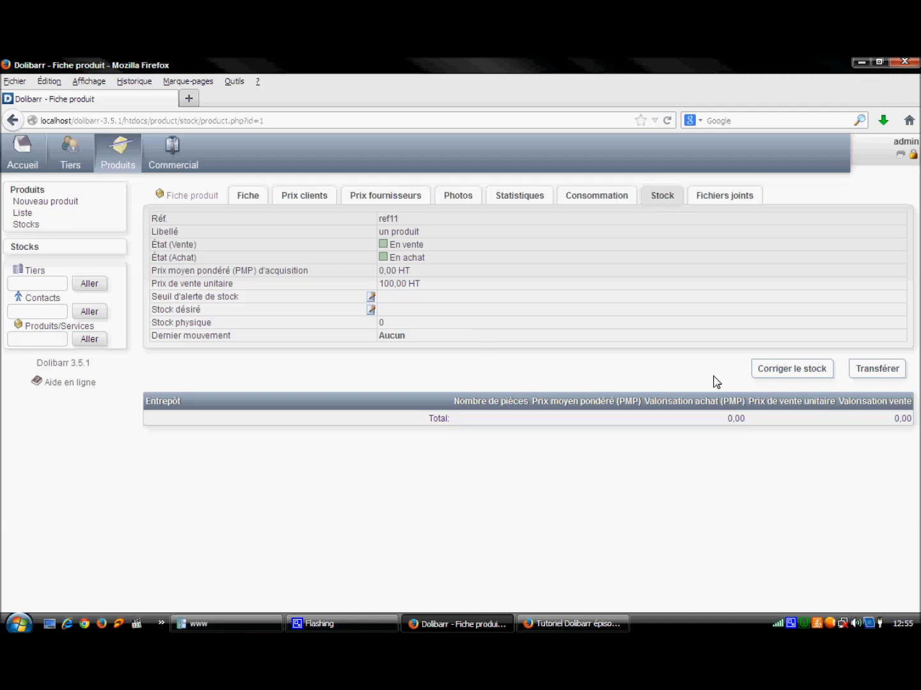
Step: Correct ref11's stock by adding 100 units to warehouse refentrepot
left_click(799, 372)
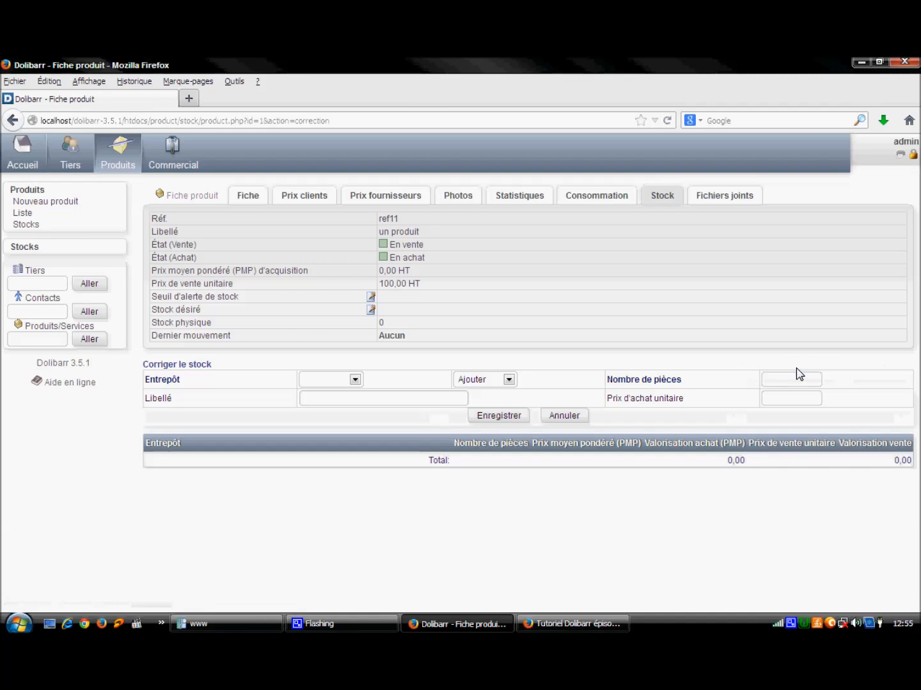
left_click(355, 379)
left_click(341, 407)
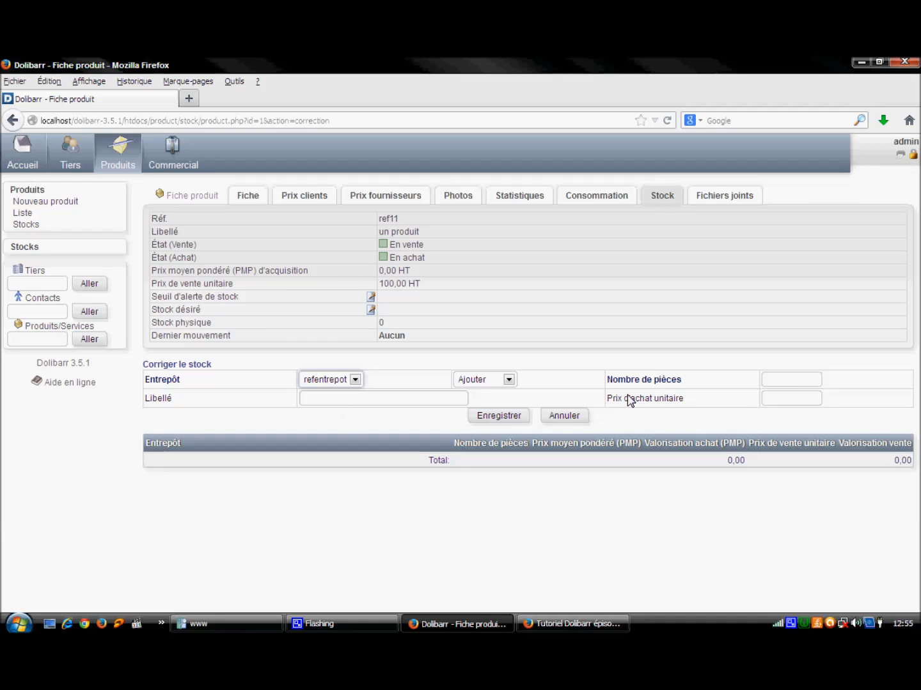
left_click(798, 382)
type("100")
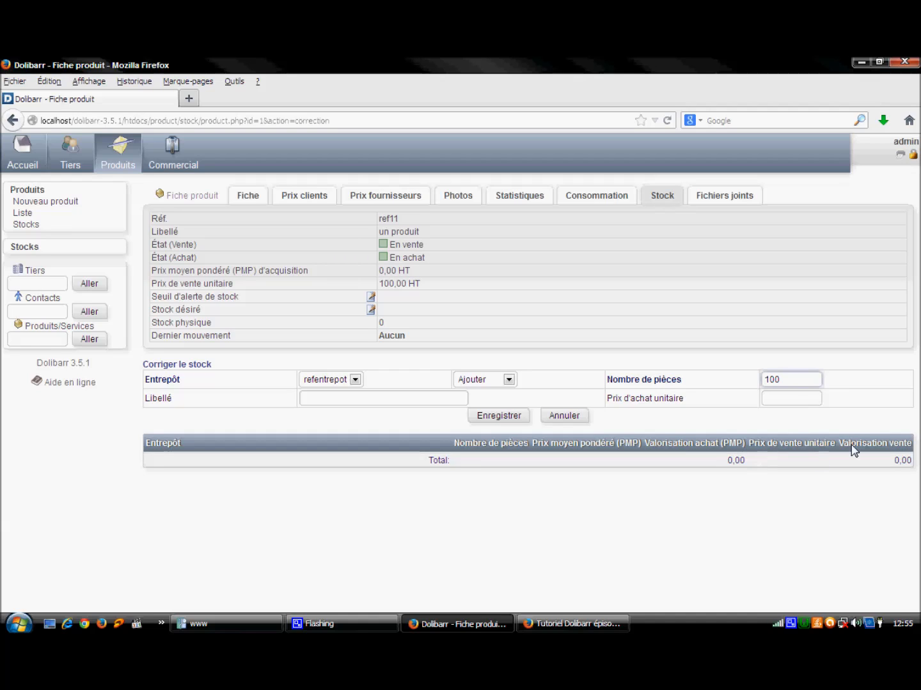
left_click(500, 417)
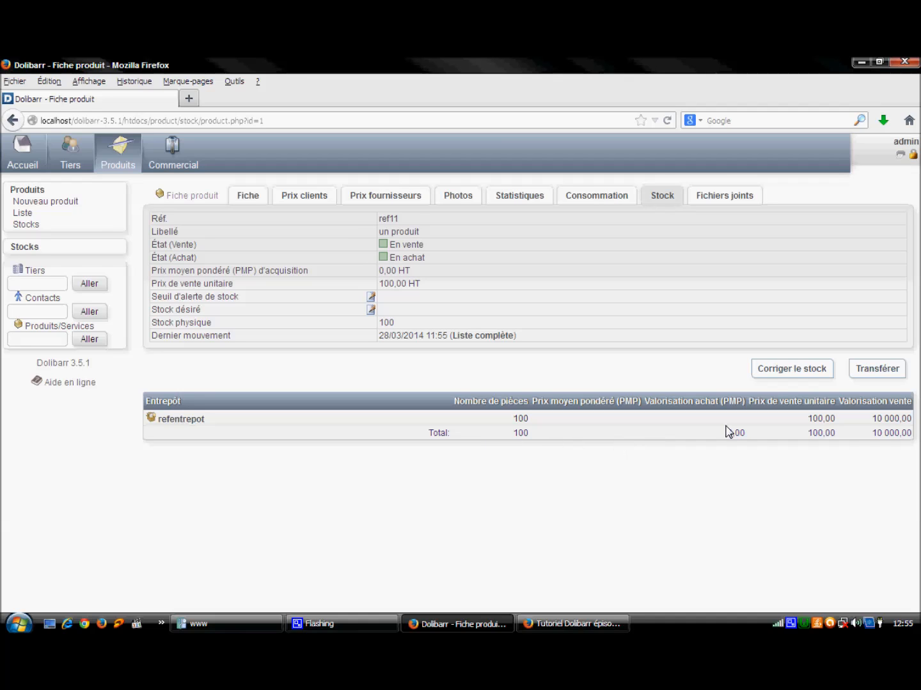
right_click(790, 629)
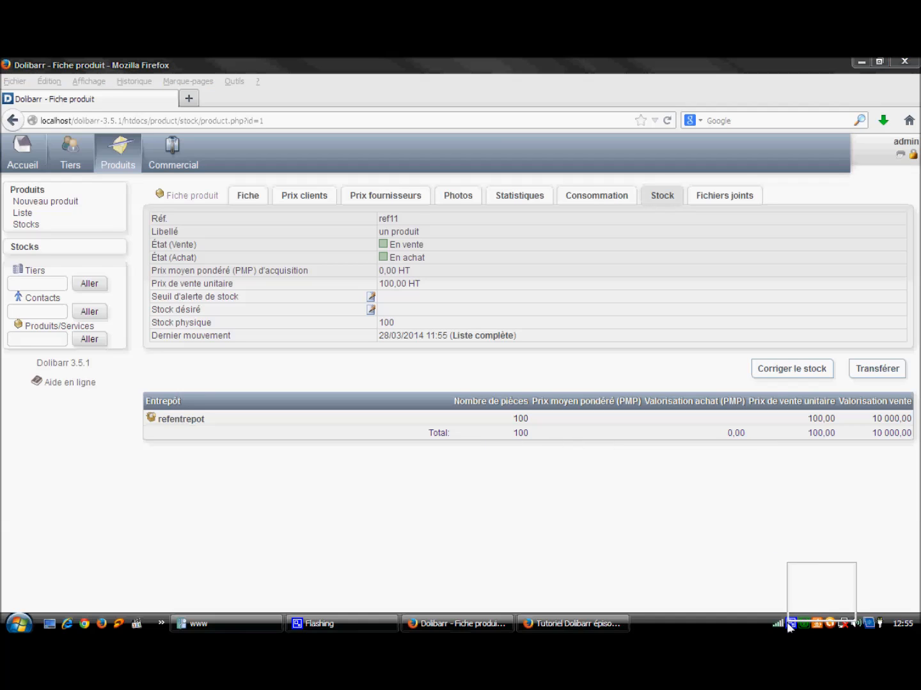
Step: Go back to the Espace accueil home dashboard
left_click(799, 595)
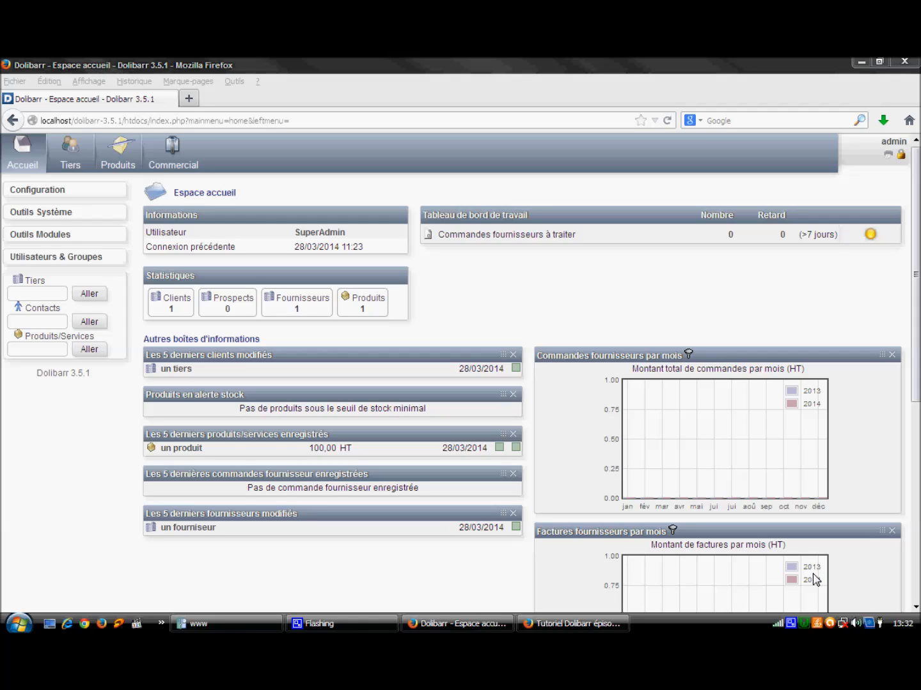
right_click(792, 625)
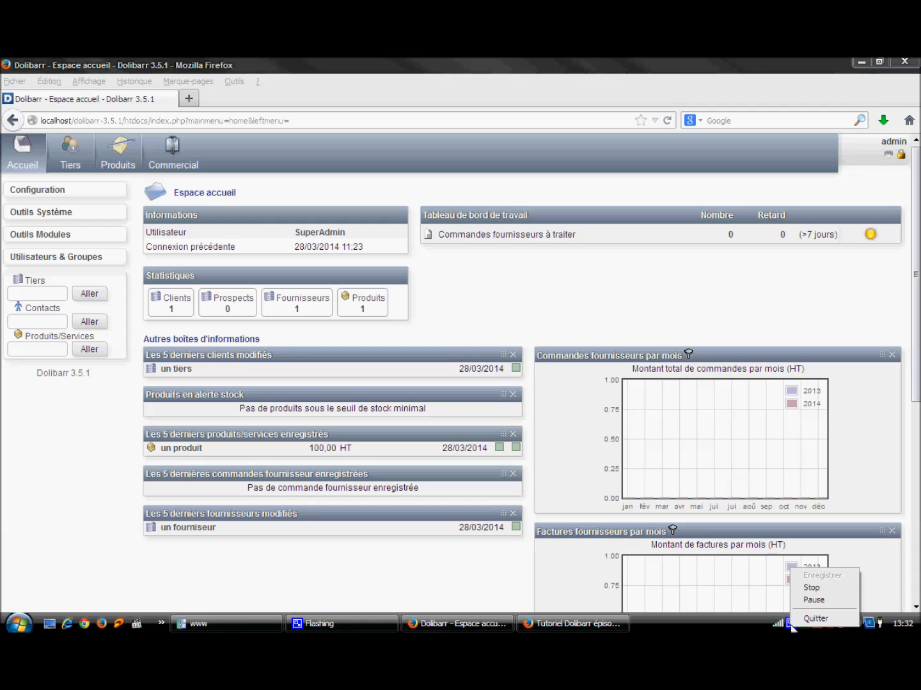